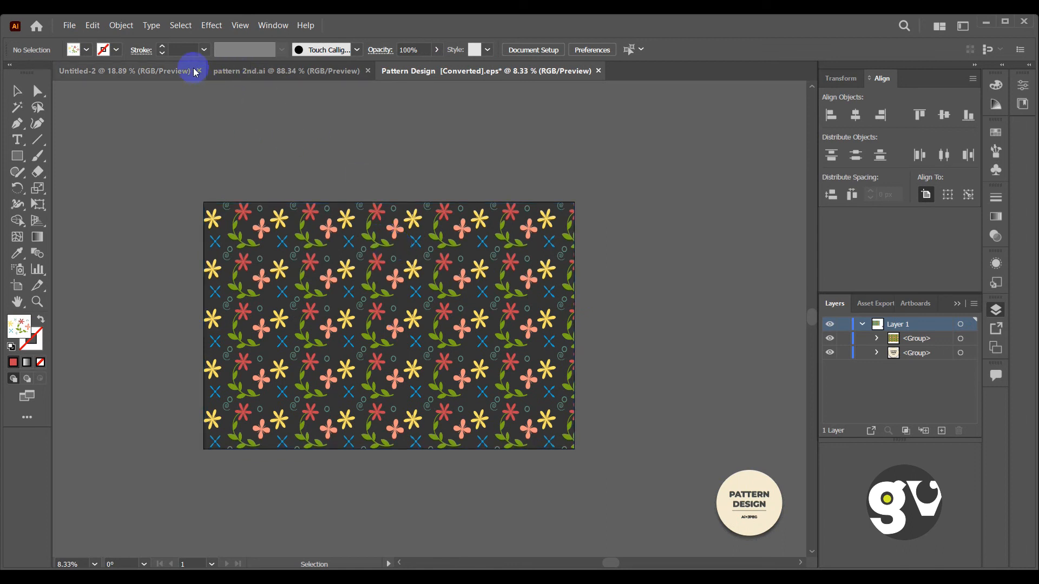
Step: View the Untitled-2 and pattern 2nd.ai documents, then return to Pattern Design [Converted].eps
click(138, 70)
click(252, 73)
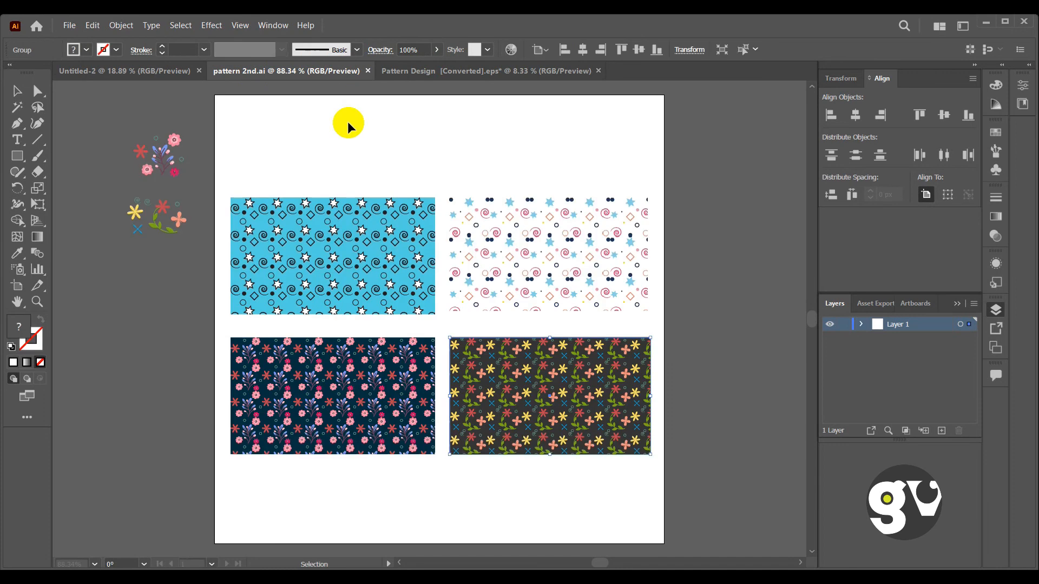
click(487, 71)
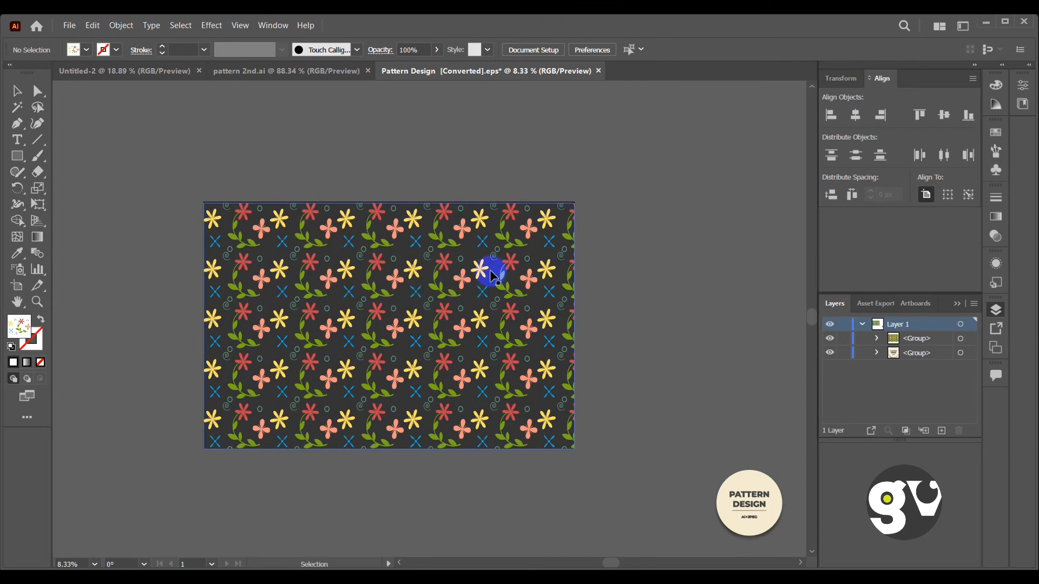
Step: Try enlarging the floral pattern group past the artboard and shifting the round badge, and undo both changes
key(ctrl+alt+space)
click(387, 286)
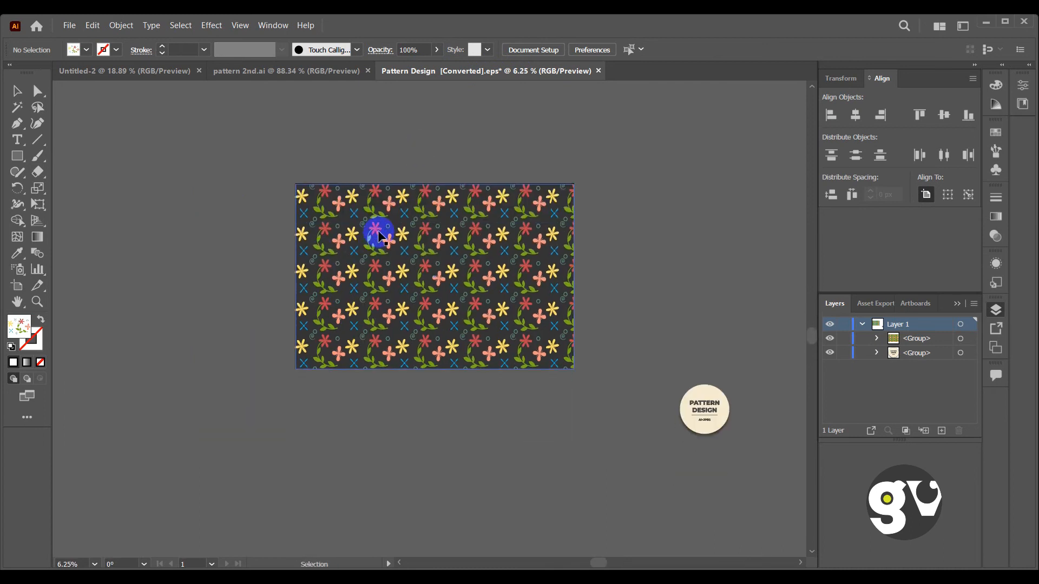
click(377, 229)
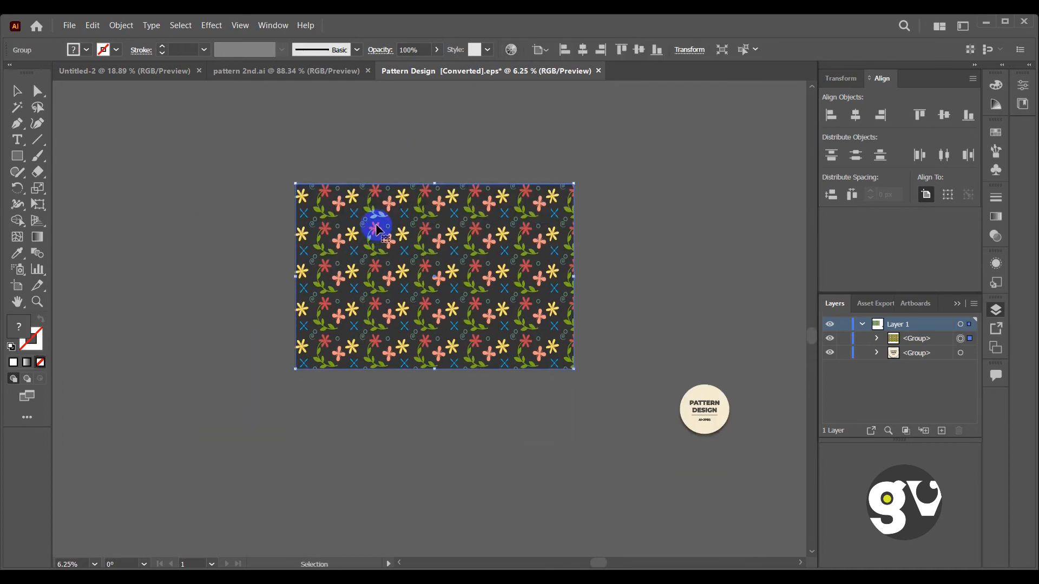
drag(573, 369, 666, 441)
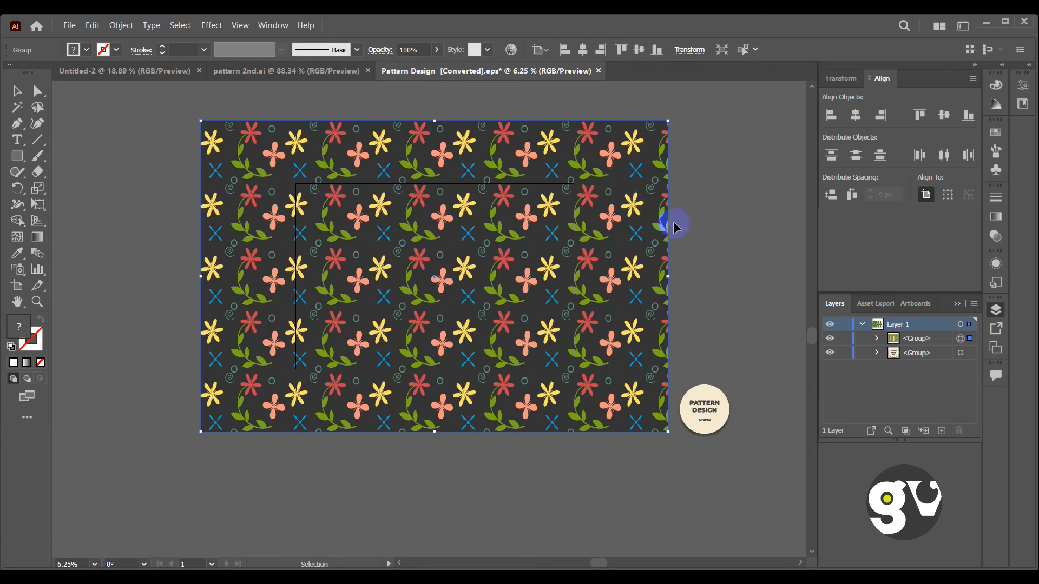
drag(695, 401, 723, 419)
key(a)
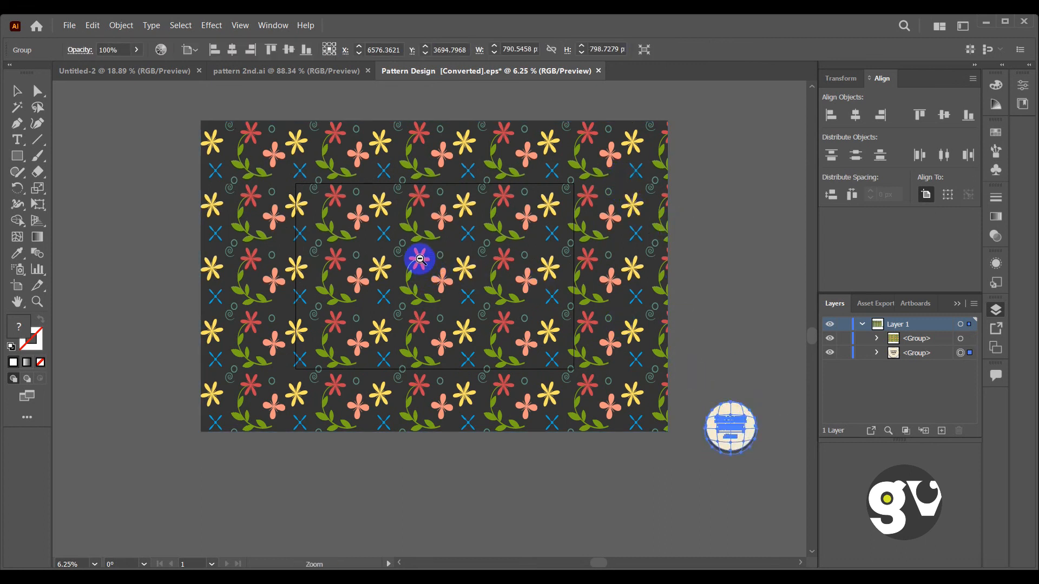
key(ctrl+minus)
key(v)
click(466, 198)
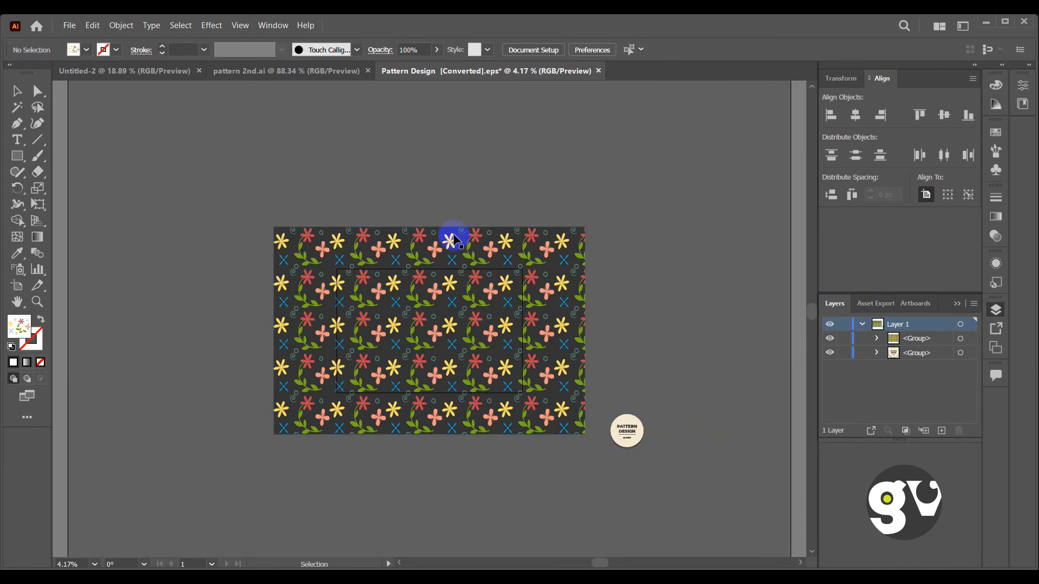
key(ctrl+z)
key(ctrl+z)
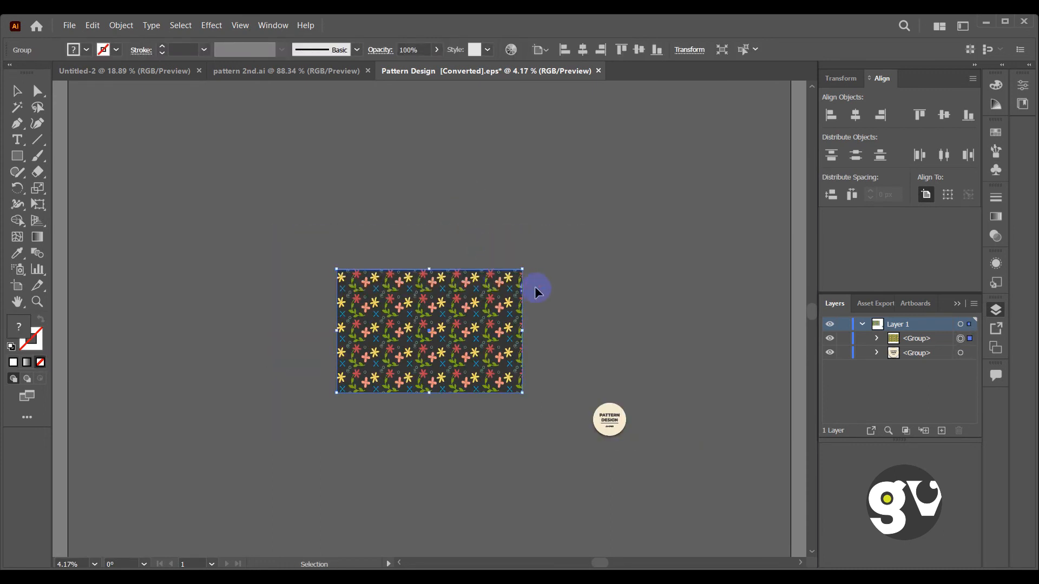
Step: Try moving the floral pattern group partly off the artboard, and undo the move
key(ctrl+plus)
drag(431, 315, 469, 260)
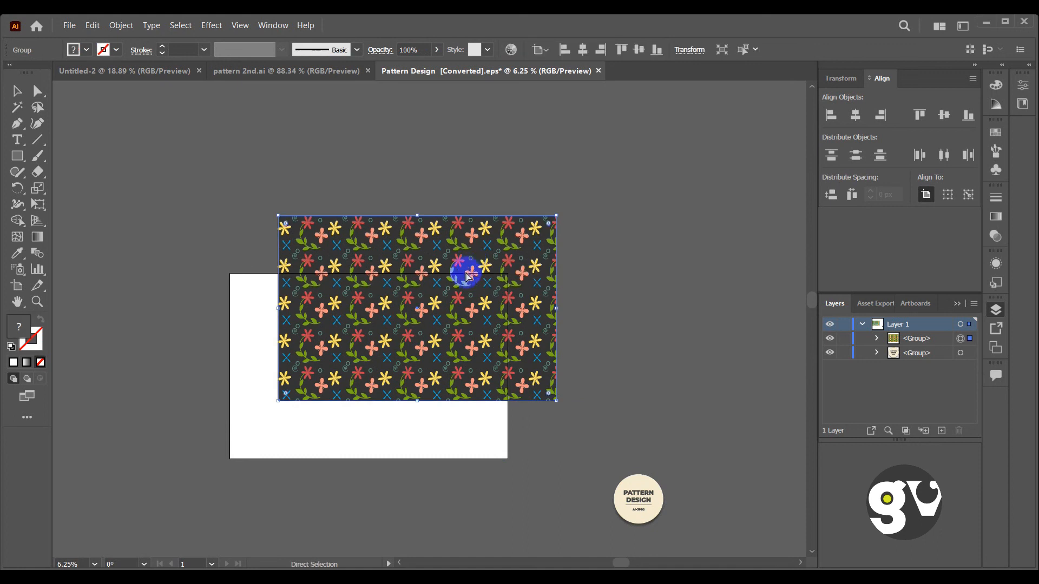
key(ctrl+z)
scroll(431, 353, down, 2)
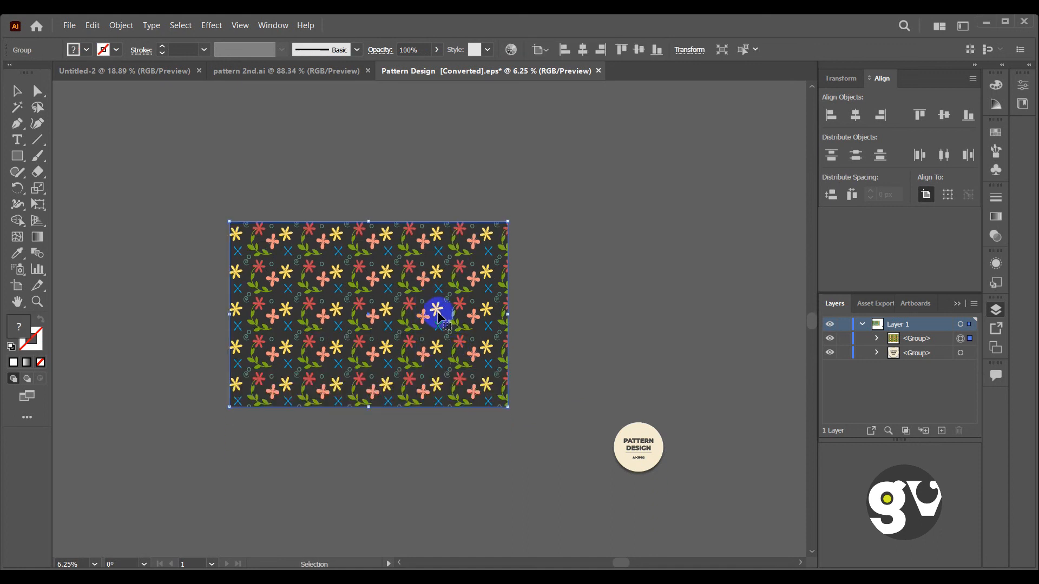
click(551, 253)
ctrl+click(390, 267)
scroll(406, 203, down, 2)
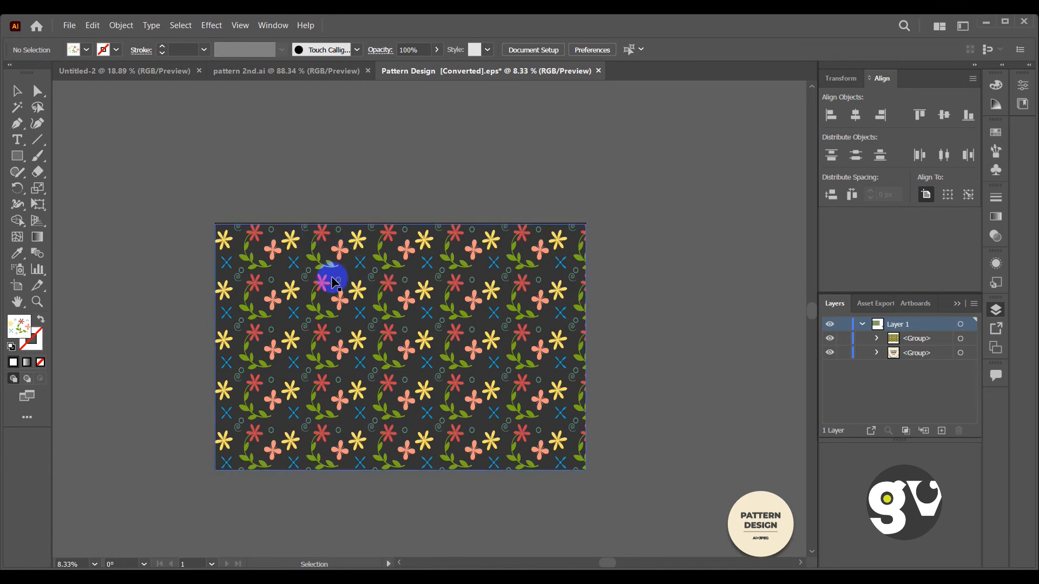
Step: Try moving the floral pattern group down so it extends below the artboard
click(271, 26)
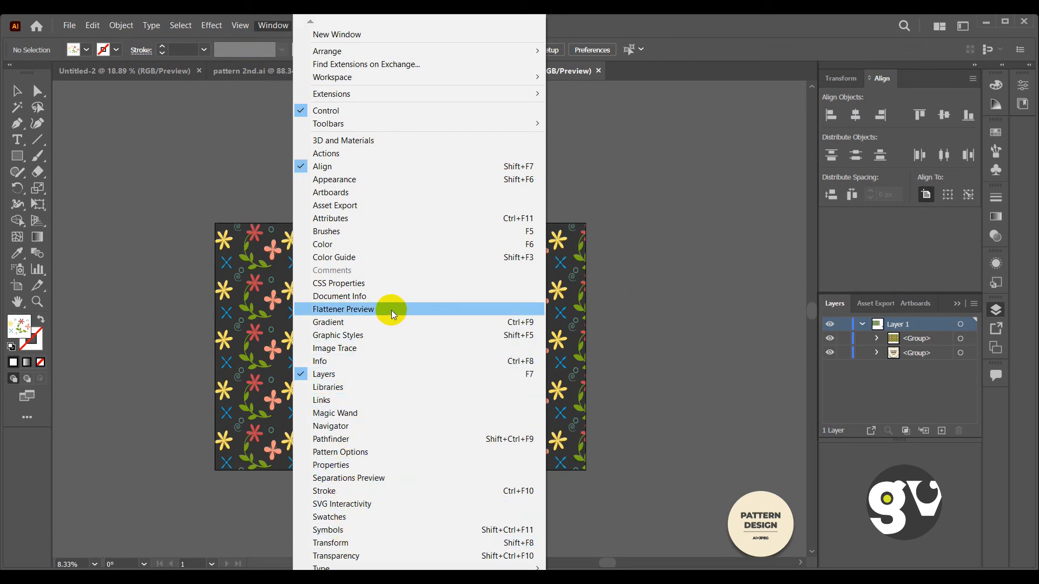
click(602, 267)
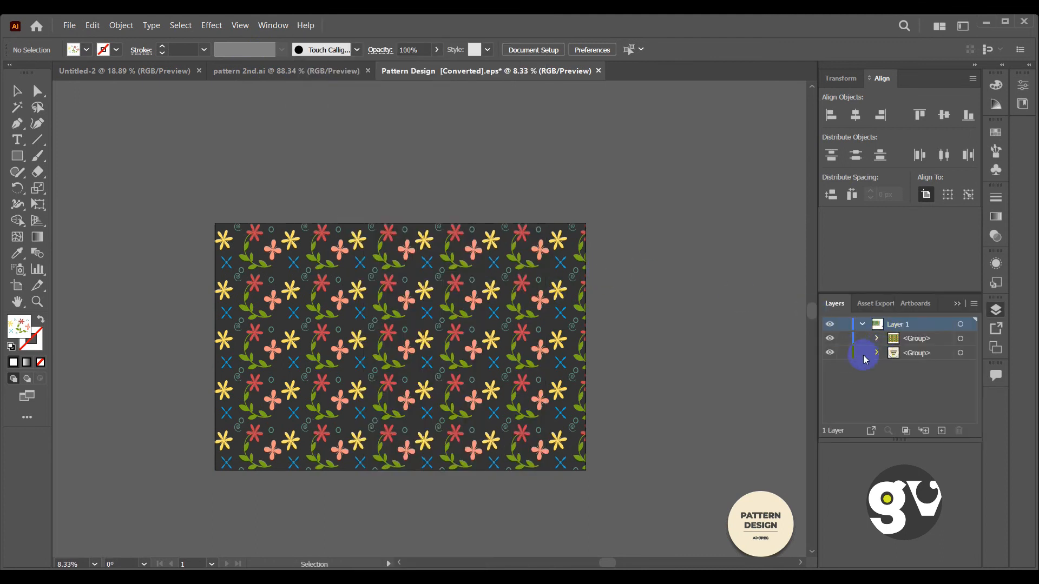
drag(508, 316, 507, 391)
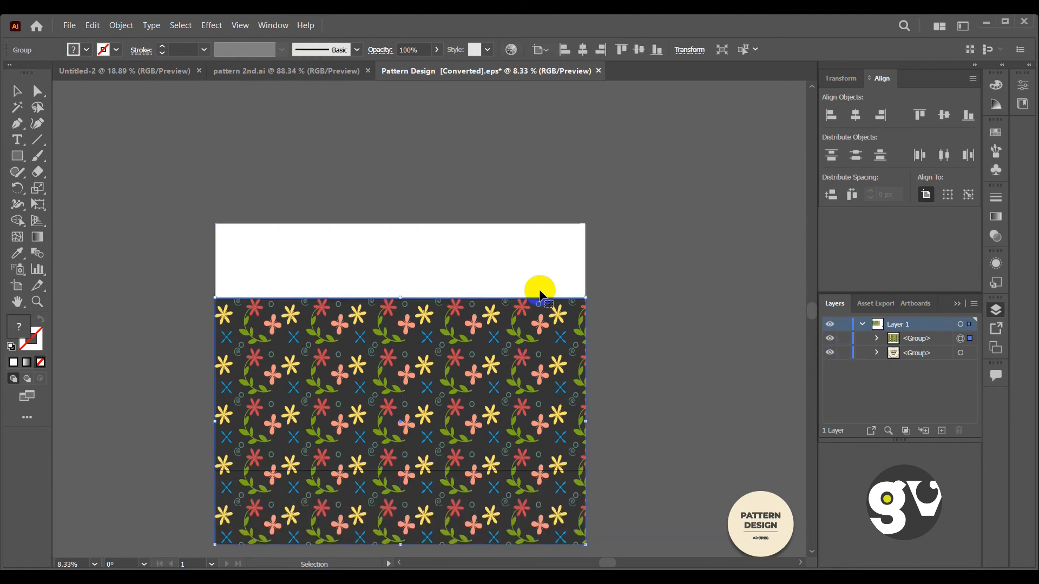
Step: Lock the dark background rectangle inside the pattern group and select the floral pattern rectangle above it, undoing its trial move
click(829, 337)
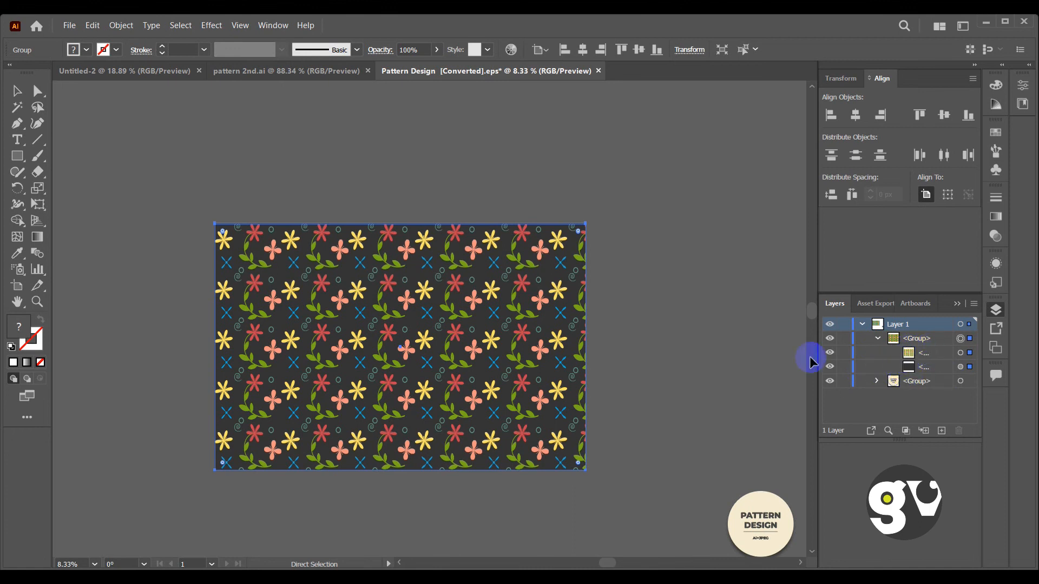
click(843, 367)
drag(402, 364, 433, 292)
key(ctrl+z)
key(ctrl+z)
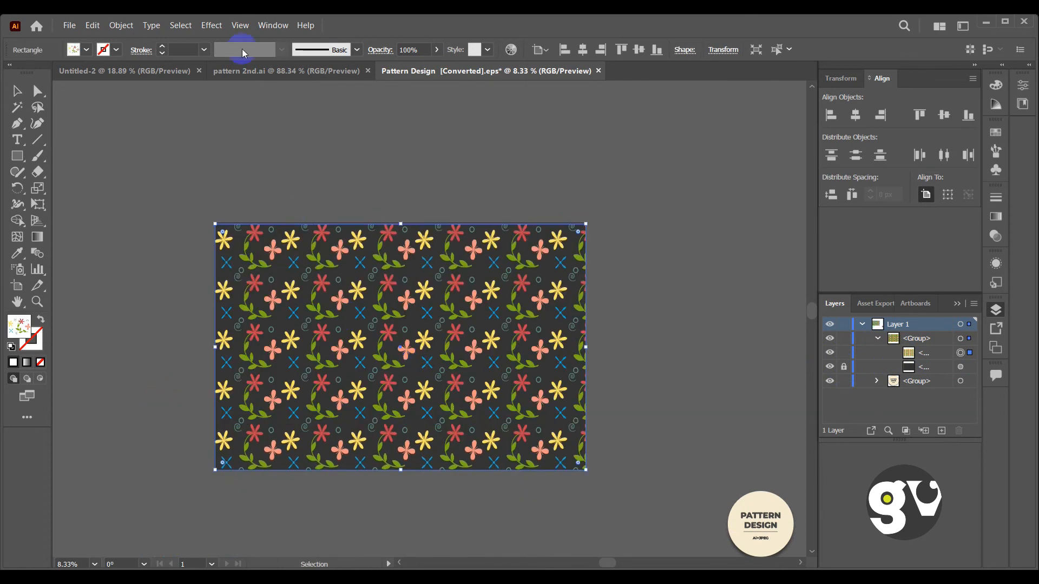
Step: Expand the floral pattern rectangle with only the Fill option enabled
click(122, 26)
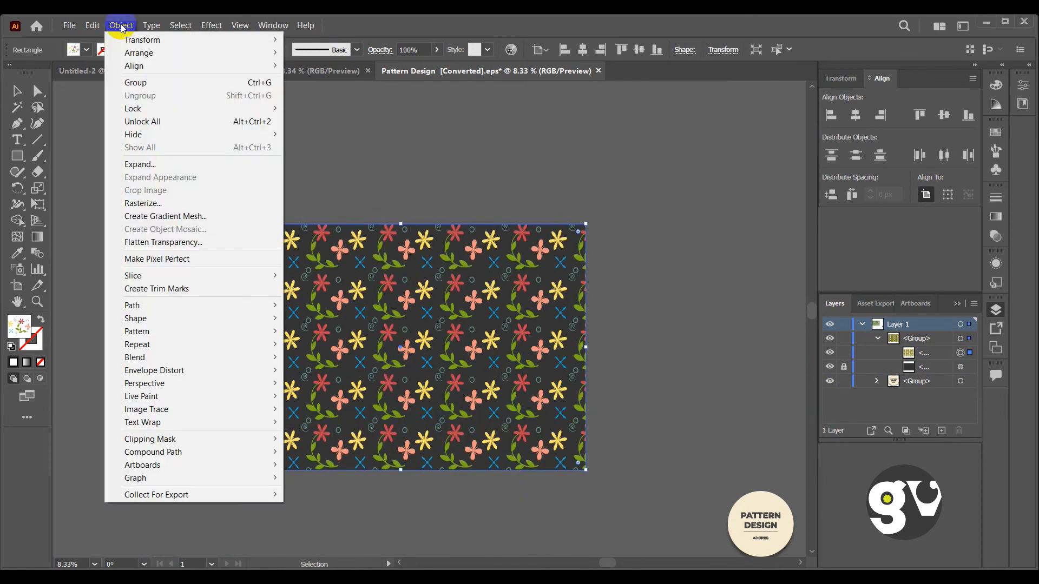
click(154, 165)
click(490, 379)
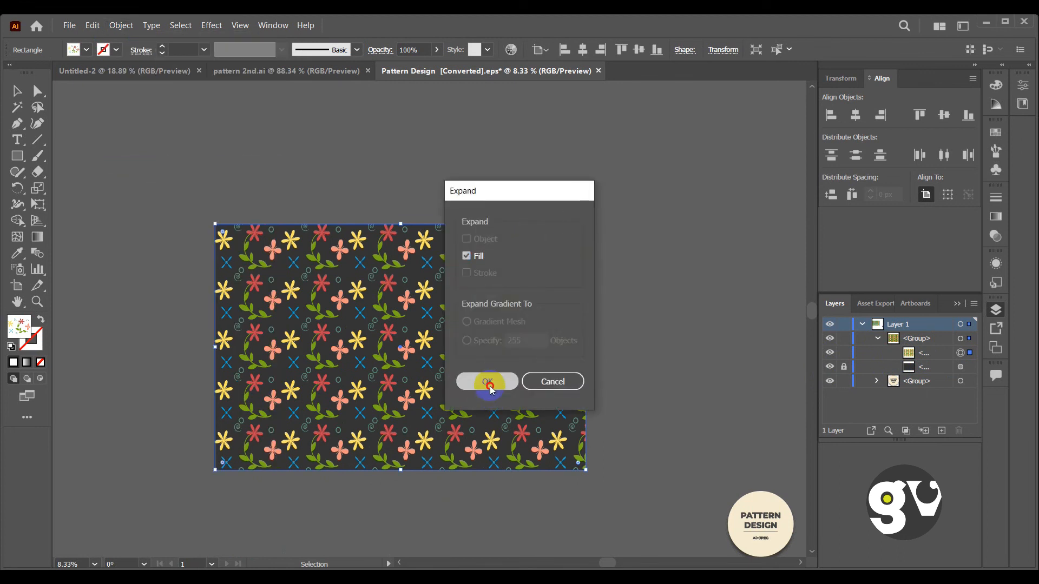
click(621, 281)
Step: Ungroup the expanded artwork twice to separate the floral clip group from the locked background rectangle
scroll(476, 301, down, 2)
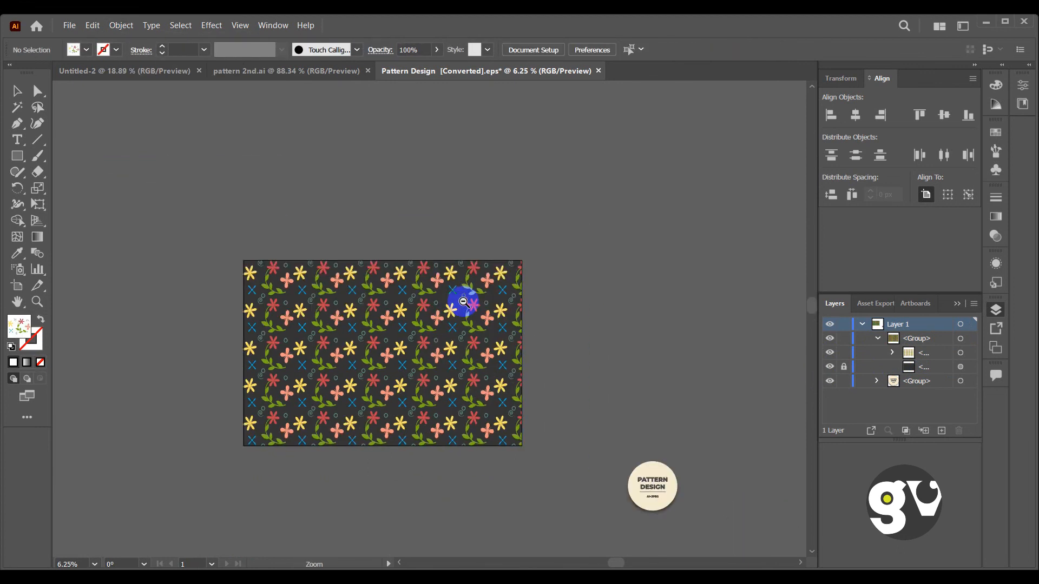
scroll(473, 287, up, 3)
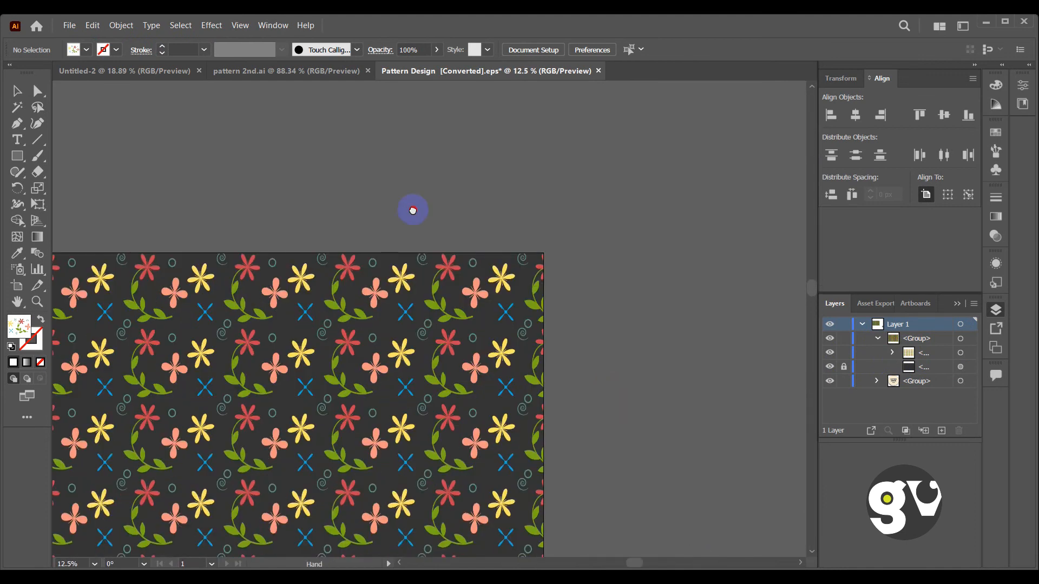
click(233, 200)
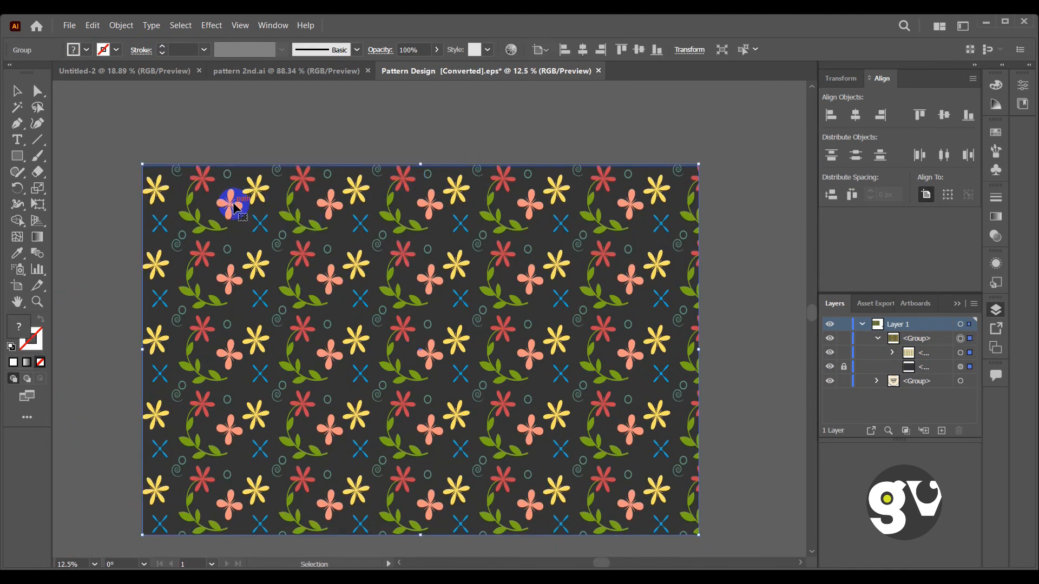
right_click(233, 204)
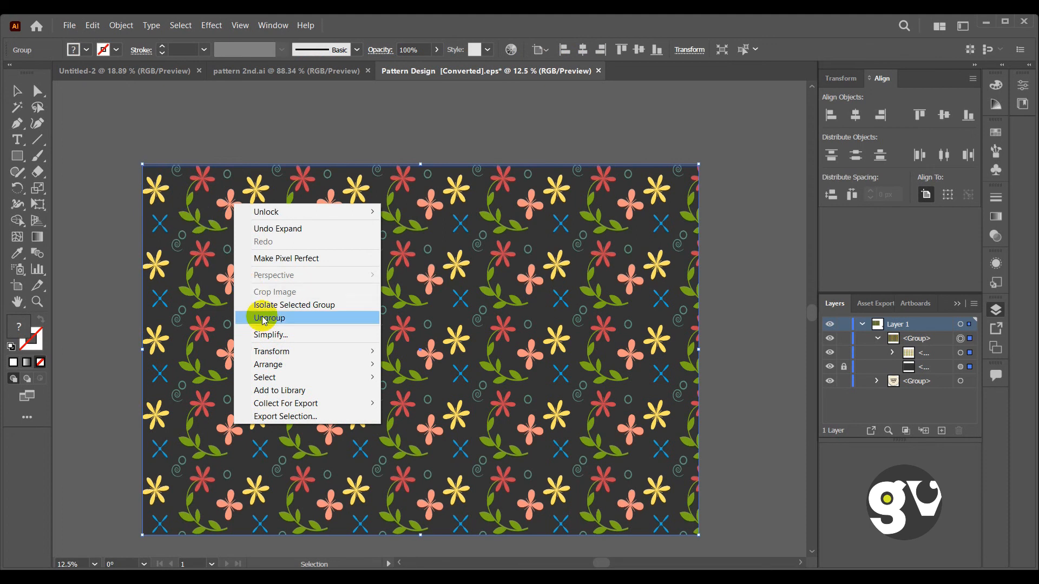
click(270, 318)
click(310, 137)
click(204, 177)
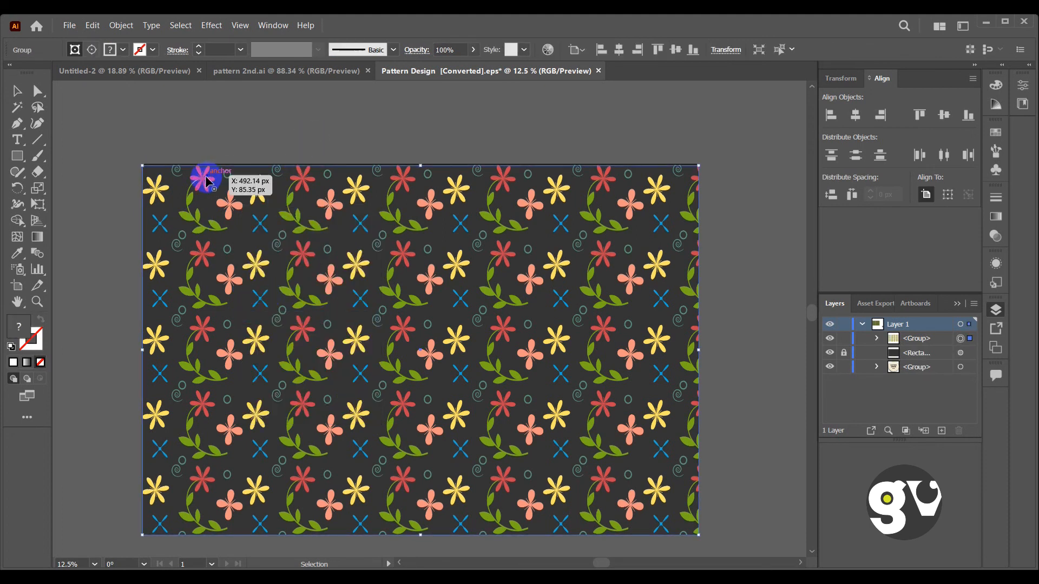
right_click(215, 187)
click(238, 292)
click(251, 132)
Step: Release the clipping mask on the whole floral clip group
click(199, 184)
right_click(199, 184)
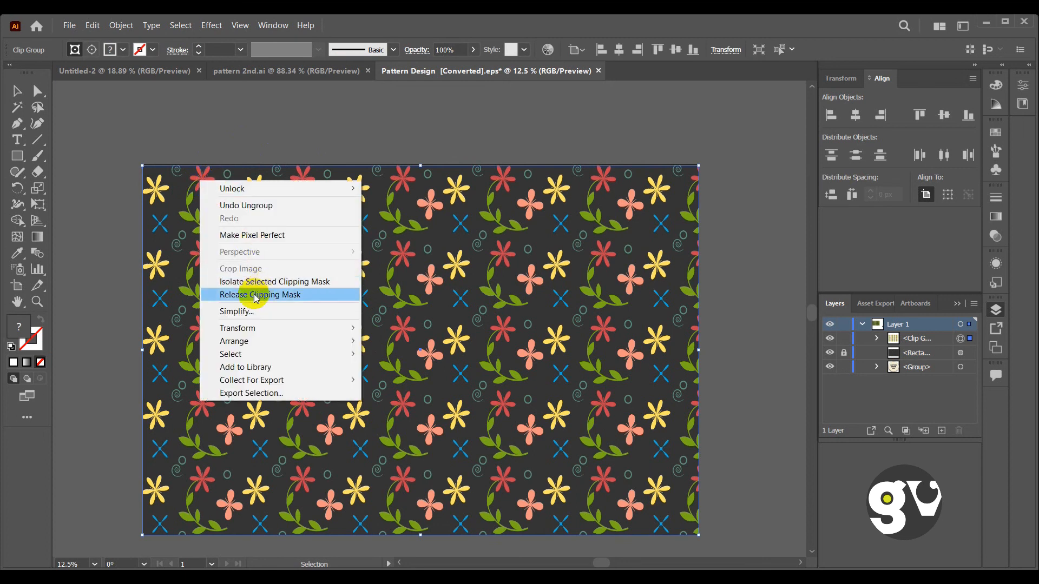
click(273, 295)
click(309, 131)
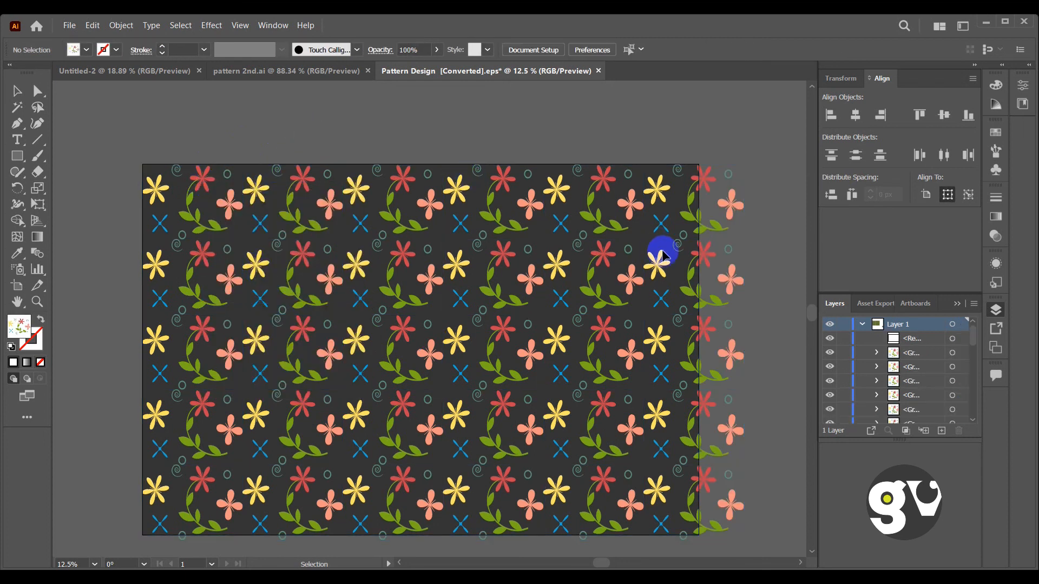
click(729, 199)
right_click(729, 204)
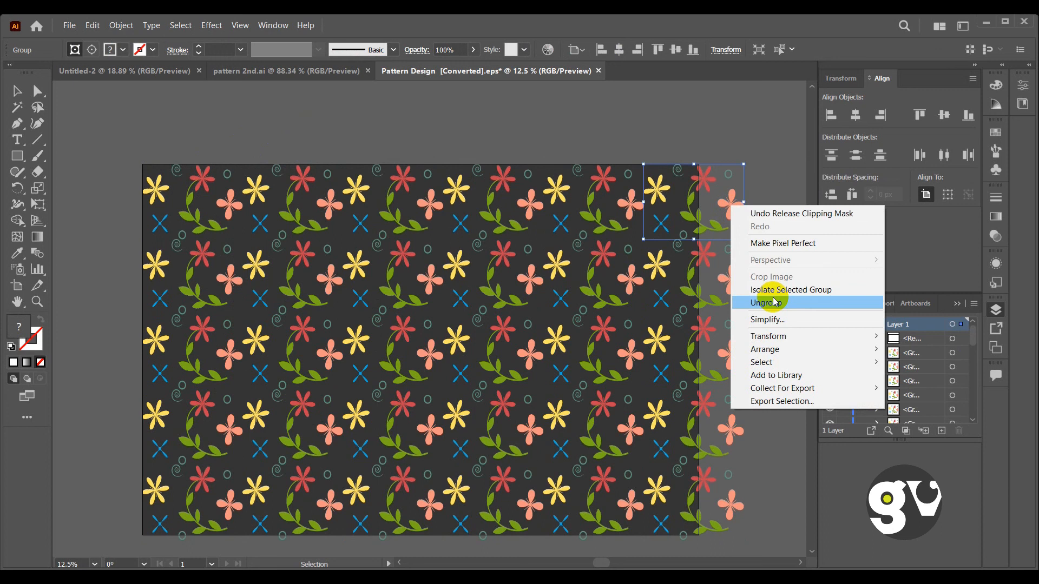
click(771, 167)
Step: Ungroup the pattern tile in the artboard's top-left corner and release its clipping mask
click(168, 193)
right_click(157, 184)
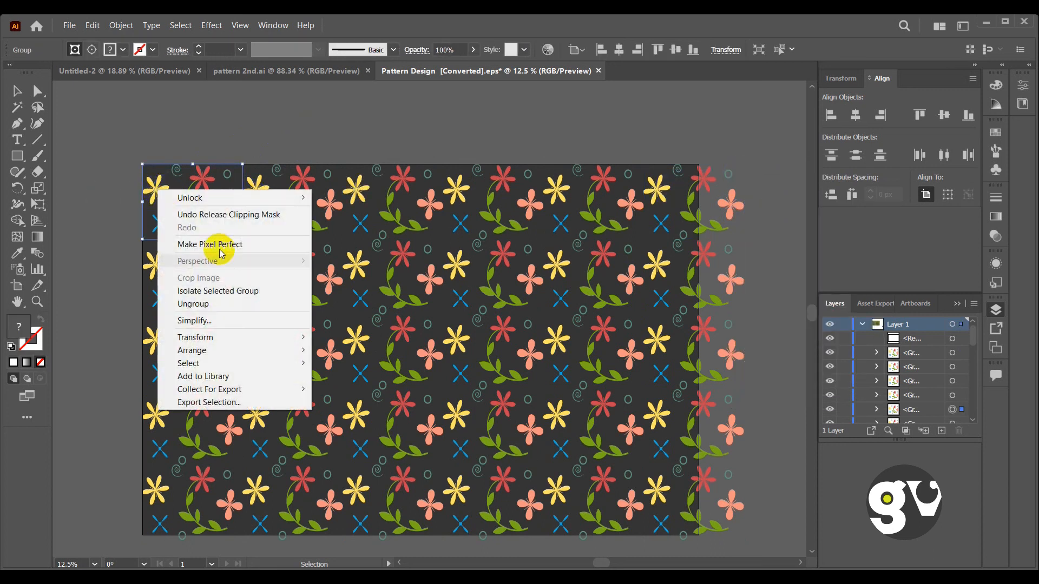
click(197, 301)
click(109, 187)
click(157, 188)
right_click(156, 191)
click(186, 306)
click(102, 222)
Step: Select individual flowers and leaves in the top-left tile and the neighbouring tile to compare how their elements are grouped
click(146, 190)
click(199, 182)
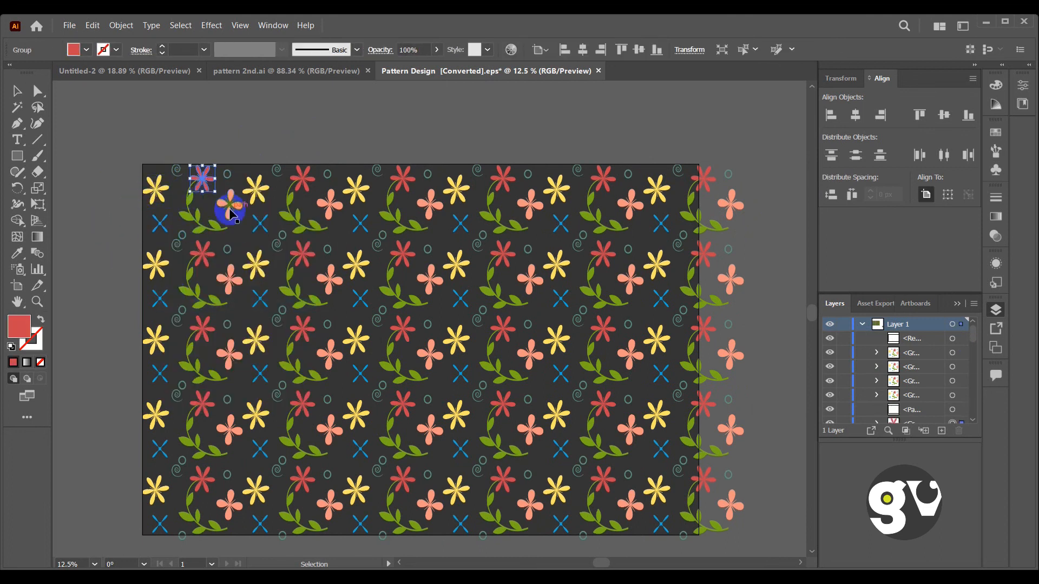
click(228, 208)
click(184, 213)
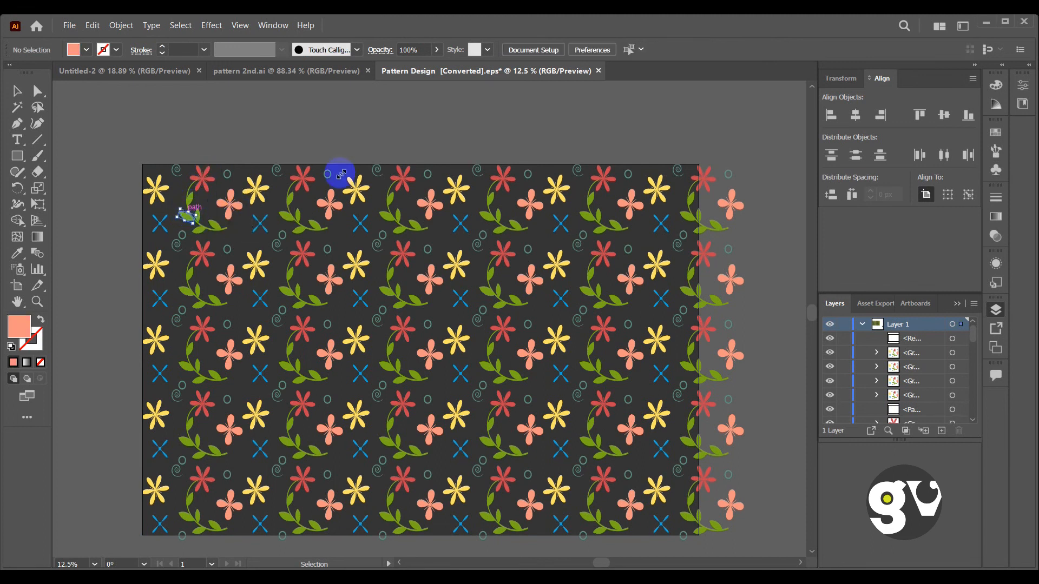
click(293, 221)
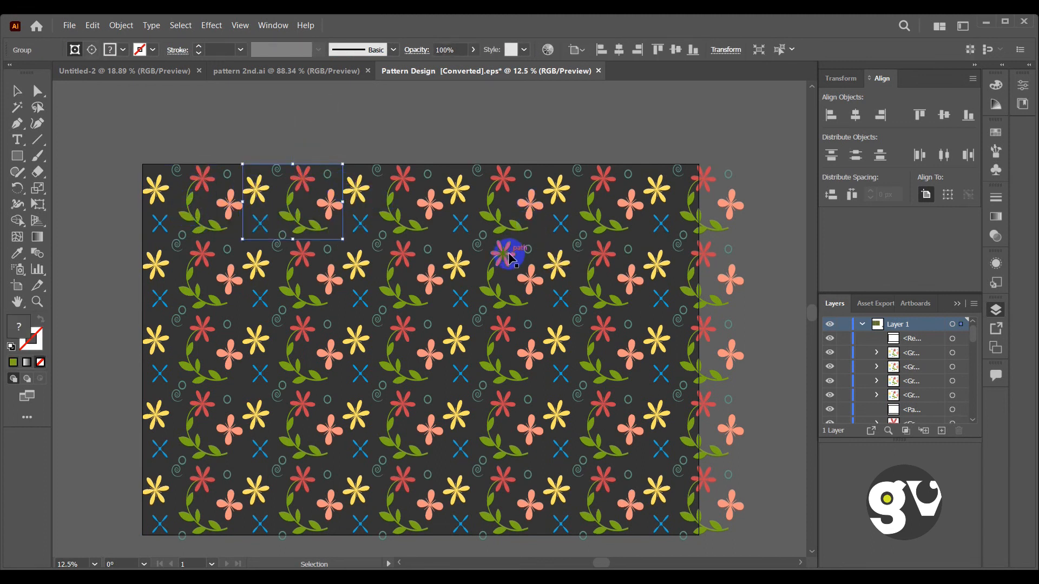
ctrl+alt+click(433, 230)
drag(444, 232, 391, 157)
click(302, 226)
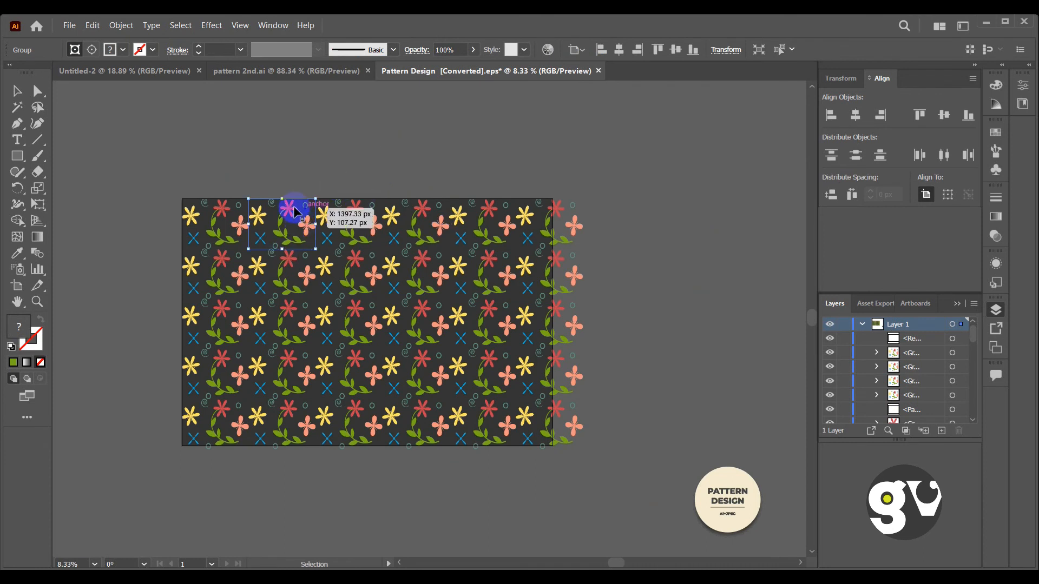
click(215, 209)
Step: Ungroup the second tile of the top row and release its clipping mask
click(266, 226)
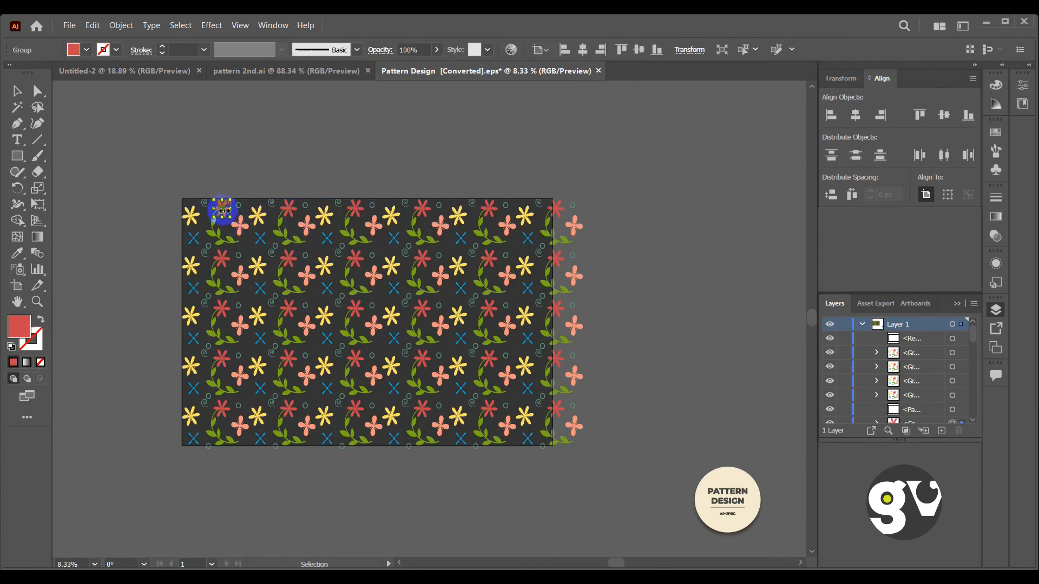
right_click(282, 226)
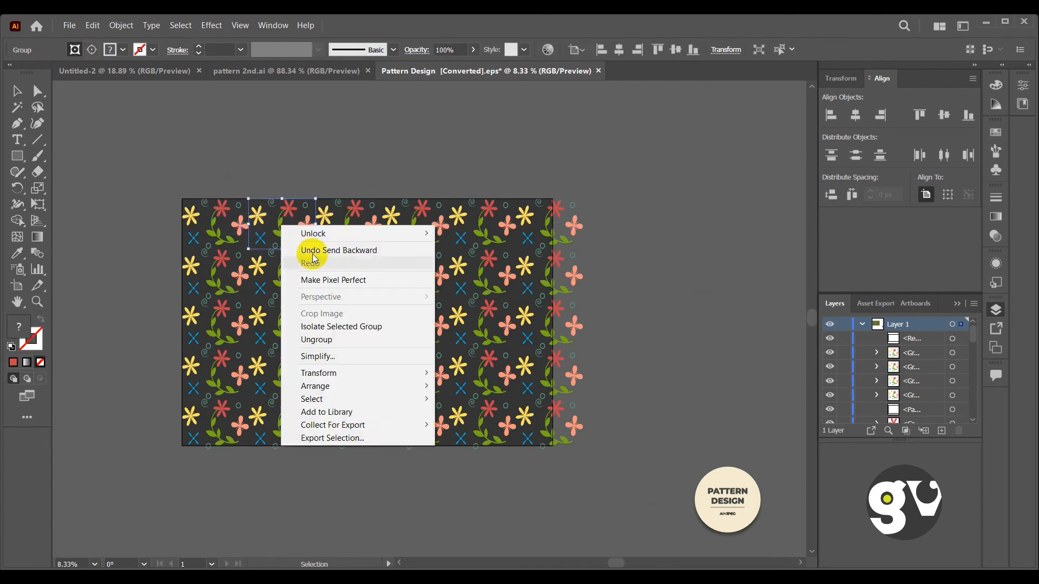
click(306, 339)
click(291, 207)
key(a)
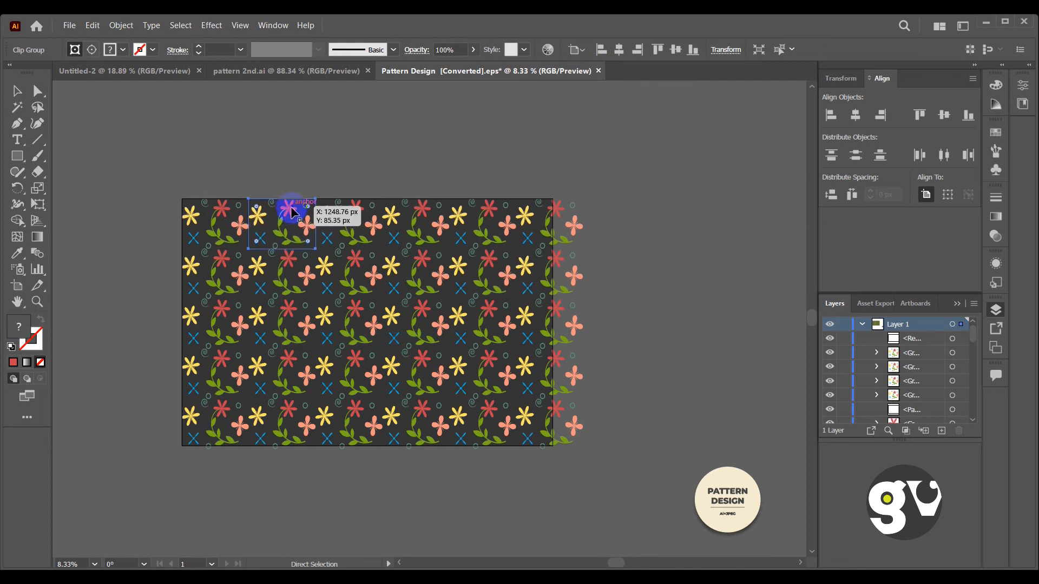
key(v)
right_click(291, 208)
click(346, 323)
click(325, 173)
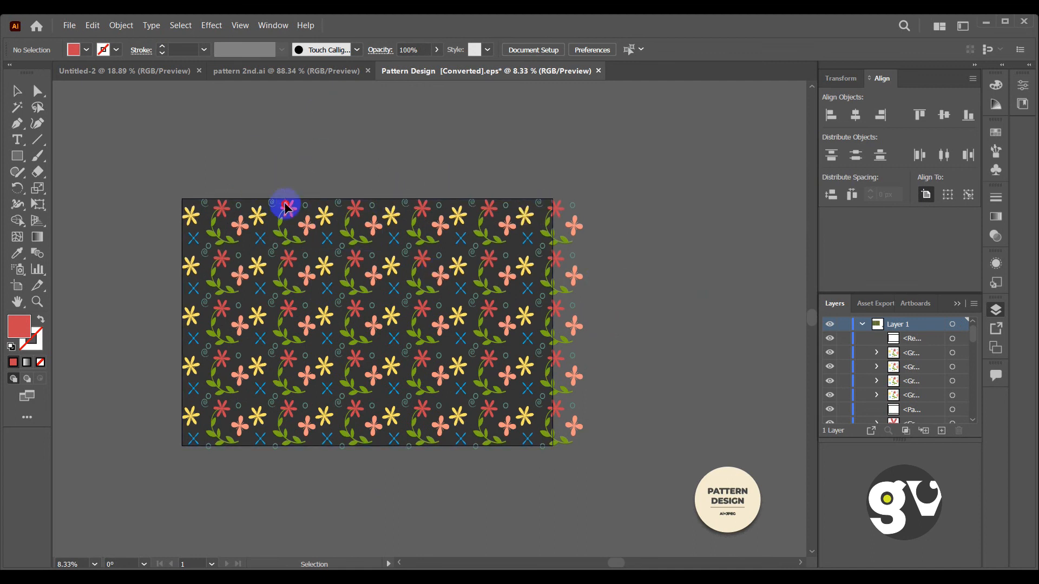
drag(275, 174, 601, 490)
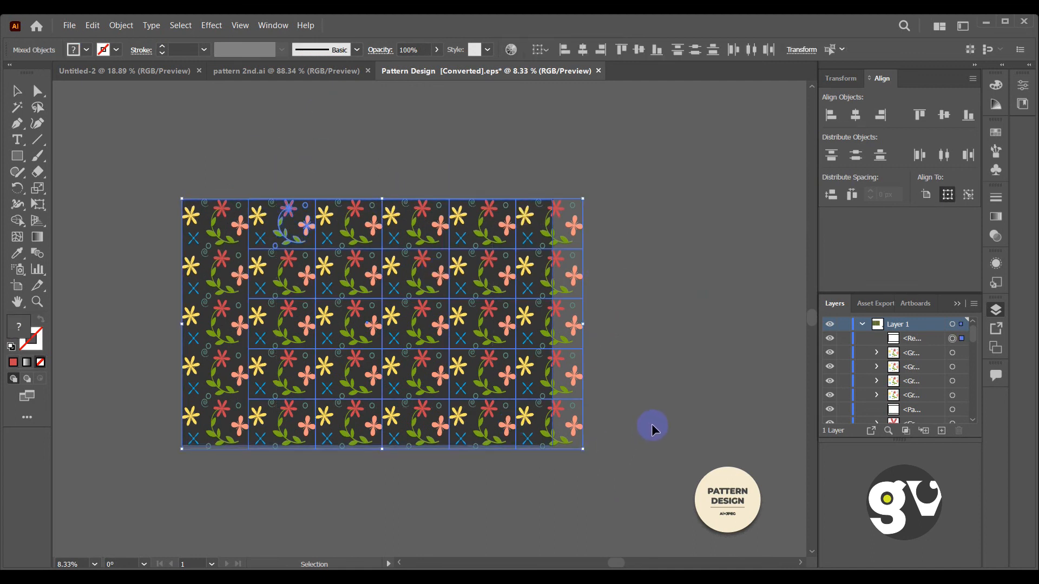
key(Delete)
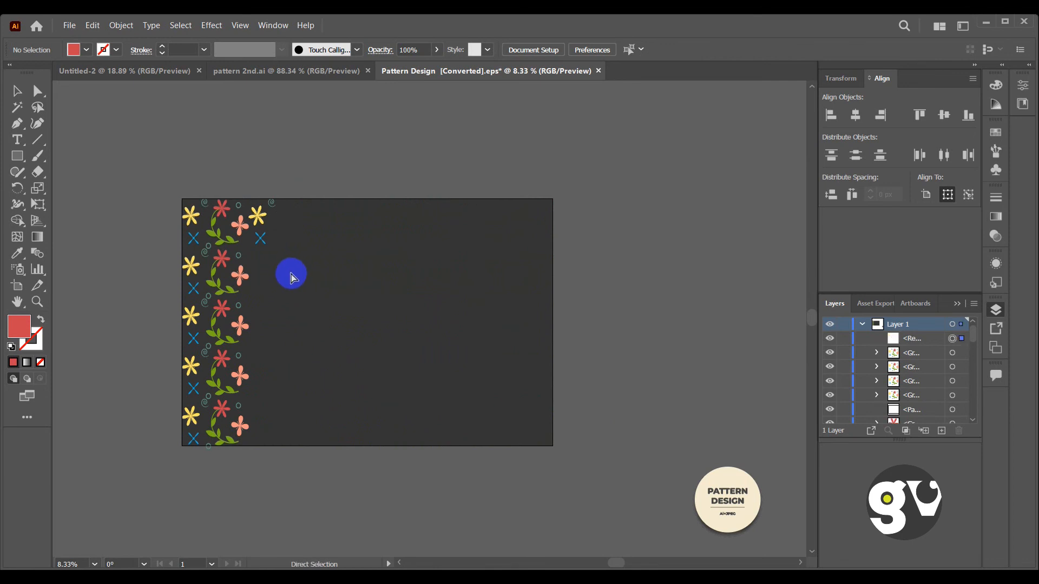
key(ctrl+z)
click(299, 227)
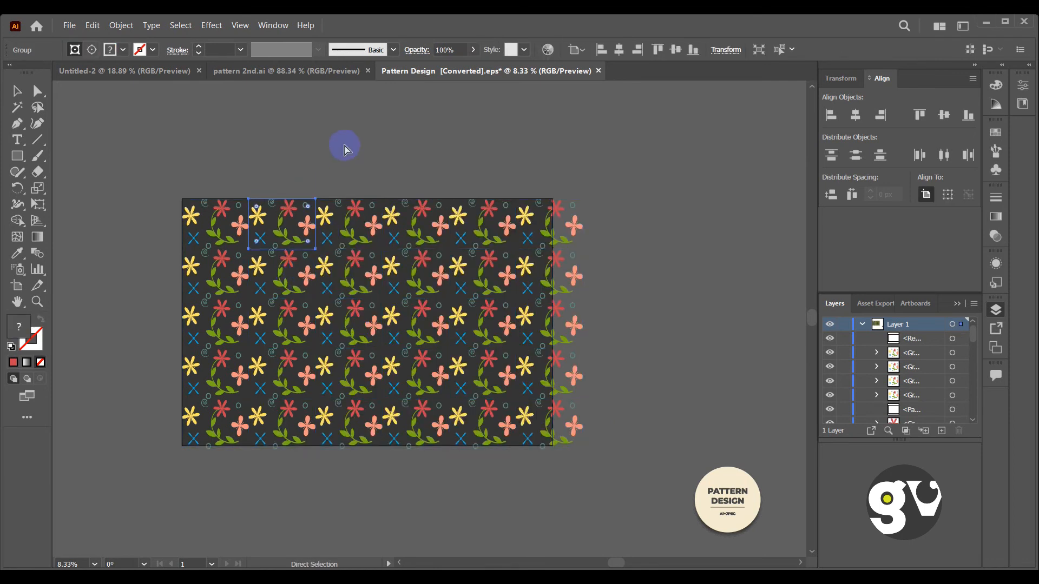
key(ctrl+z)
Step: Delete the repeated pattern tiles from the artboard, keeping only a single tile in its top-left corner
click(345, 145)
drag(173, 174, 684, 514)
key(Delete)
Step: Release the clipping mask on the remaining tile and select single flowers to check that they are separate
drag(143, 172, 242, 230)
right_click(254, 219)
click(302, 344)
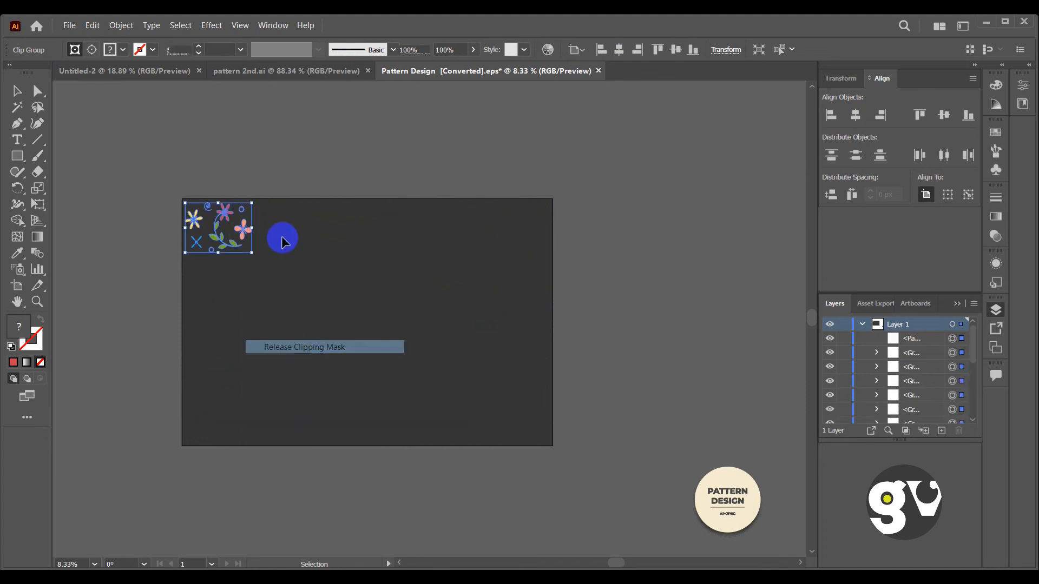
click(293, 163)
click(243, 231)
click(225, 211)
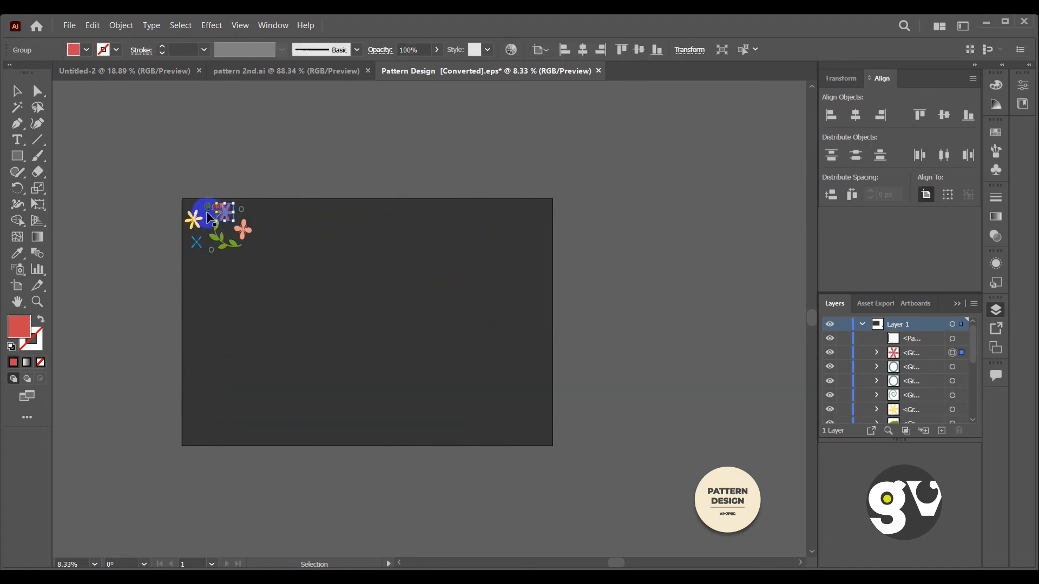
right_click(221, 210)
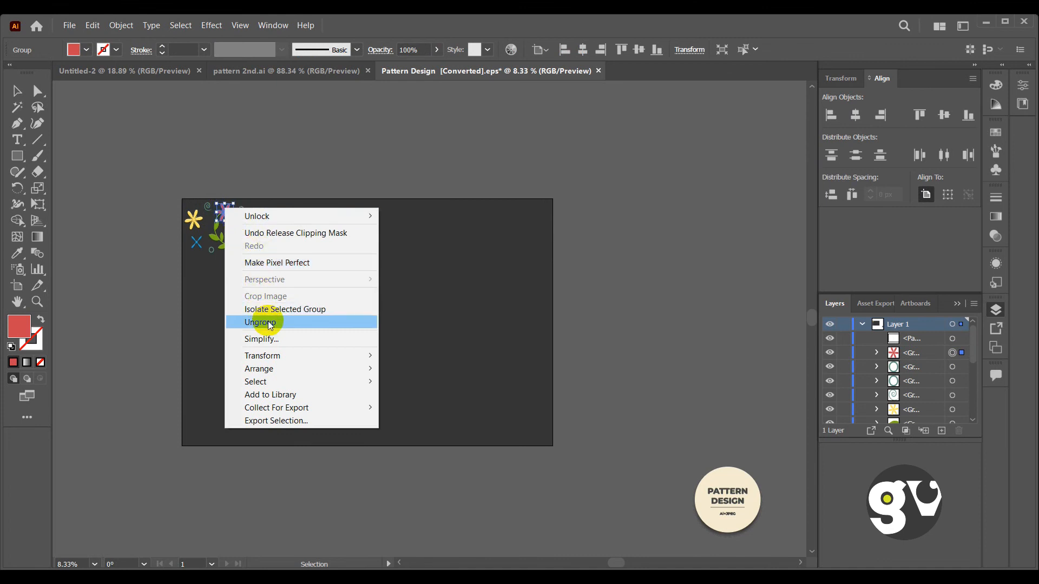
click(274, 133)
Step: Group all the loose flowers, leaves and ornaments of the remaining tile into one object
drag(172, 195, 298, 280)
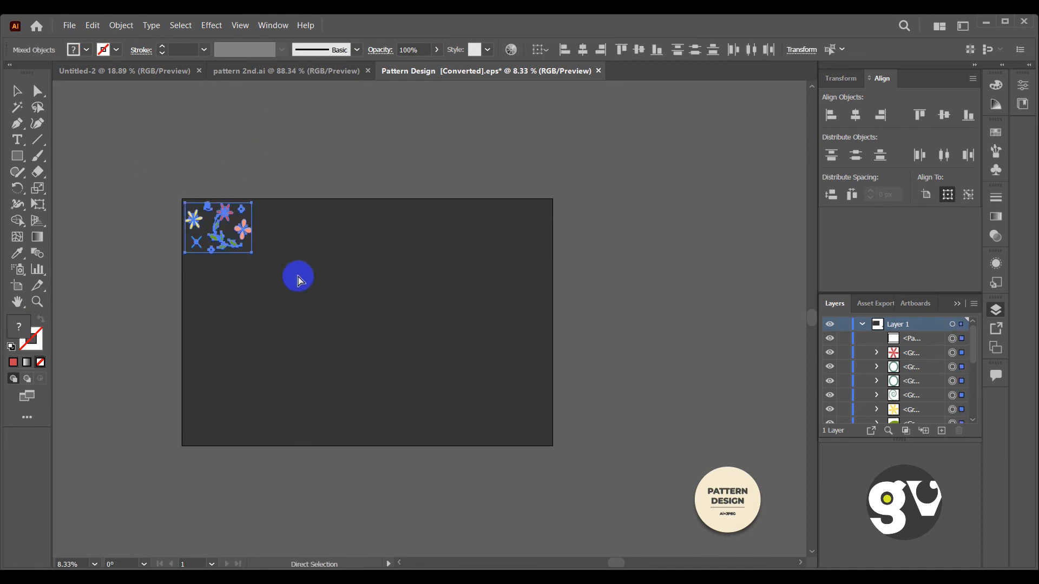
key(ctrl+g)
click(230, 151)
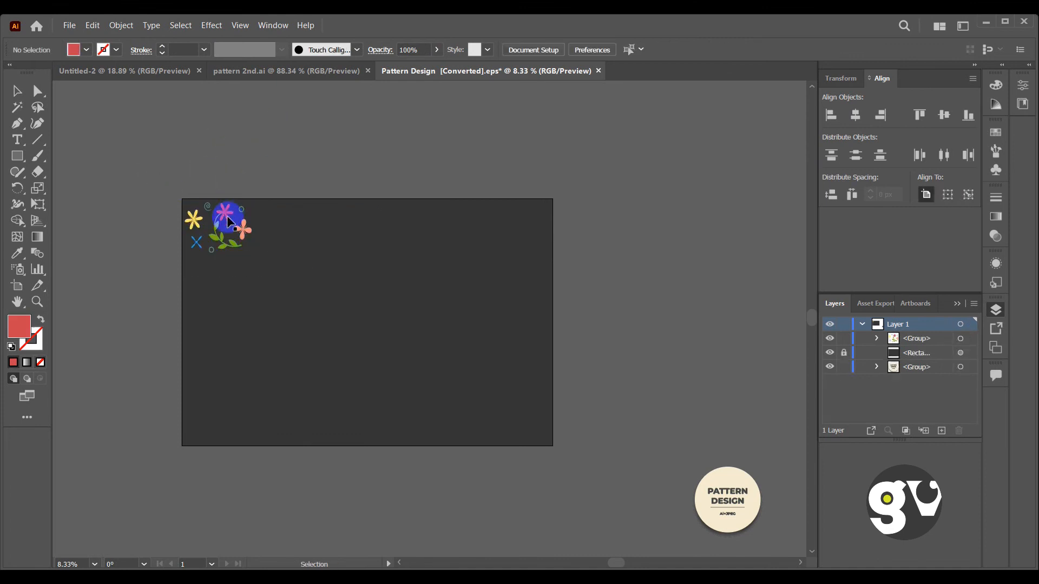
Step: Copy the flower group horizontally about 796 px to the right and repeat the copy three times for a row of five
drag(226, 220, 297, 217)
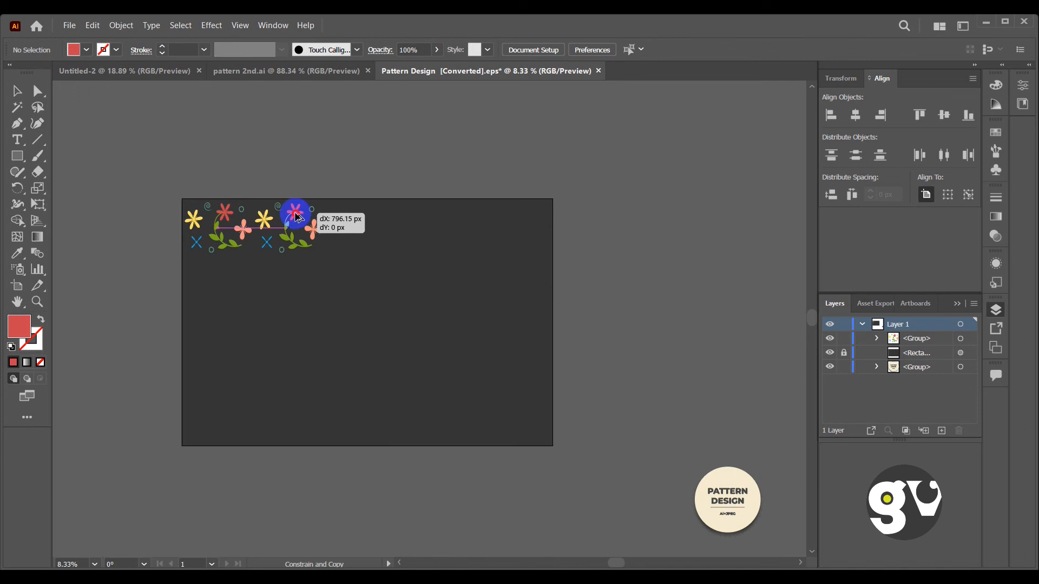
drag(297, 217, 297, 217)
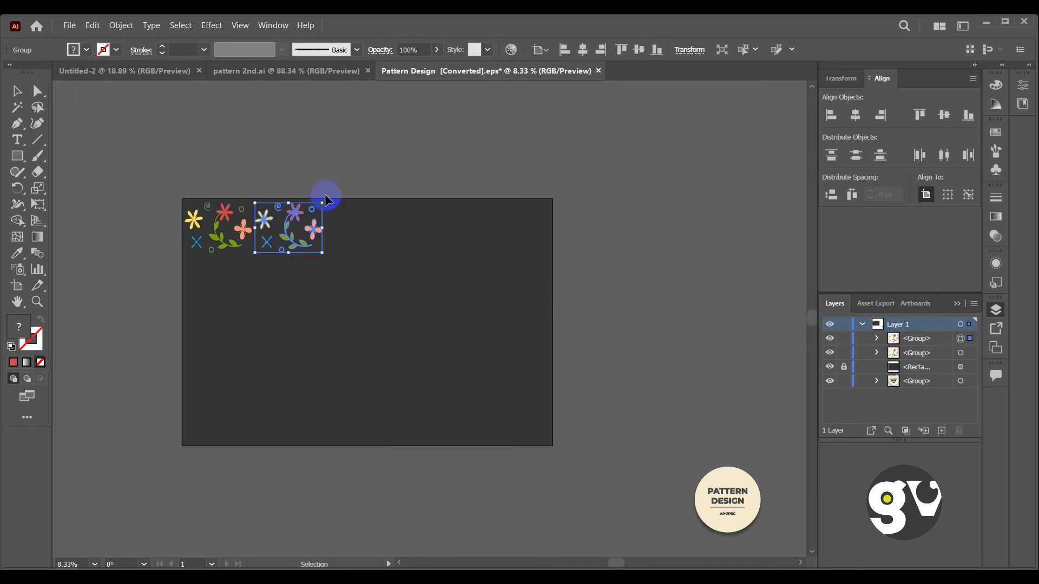
key(ctrl+d)
key(ctrl+d)
key(ctrl+d)
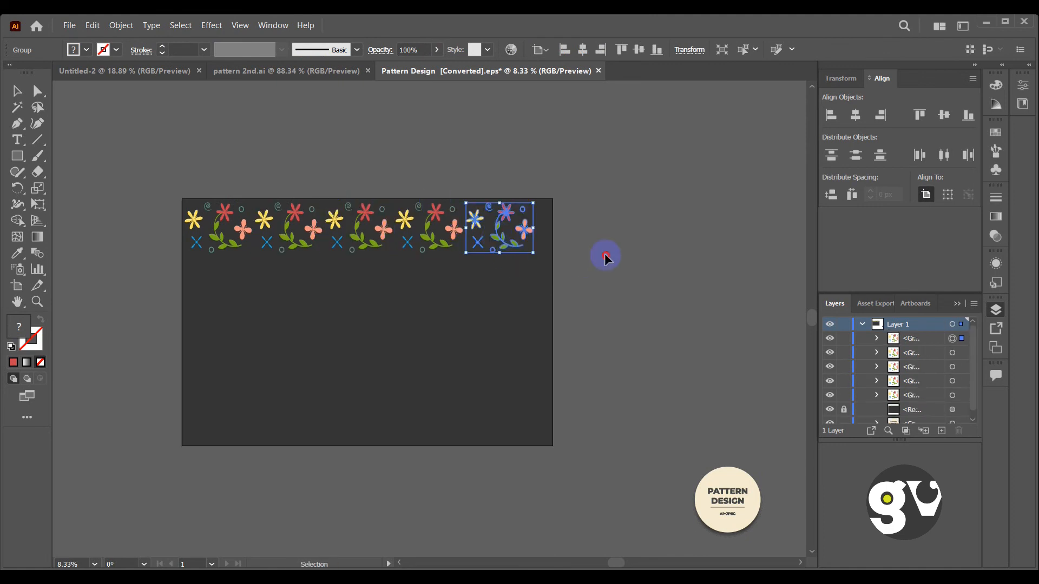
Step: Select the whole row of five flower groups and enlarge it to span nearly the full artboard width
click(580, 260)
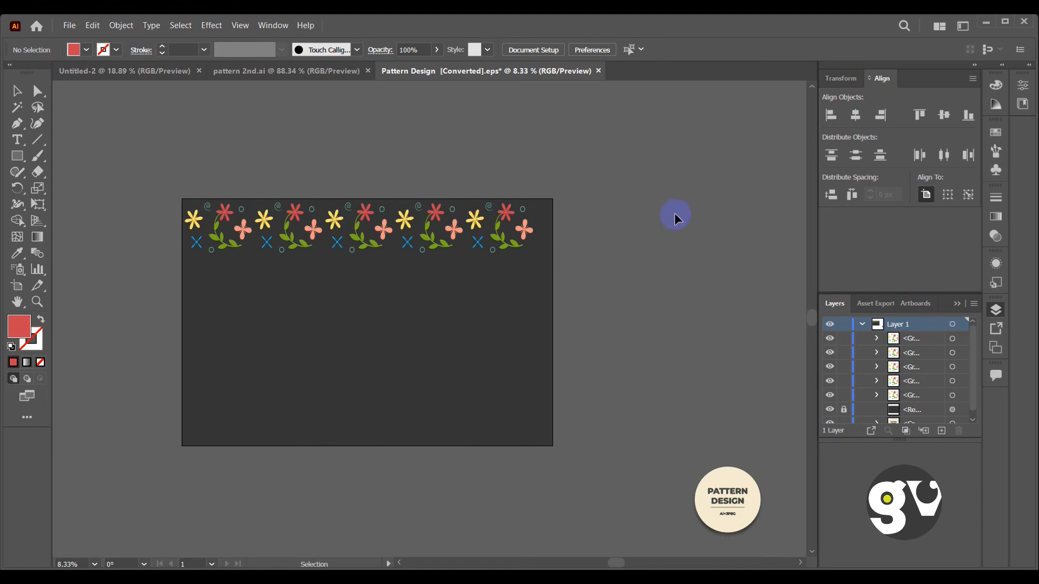
drag(189, 154, 550, 262)
click(281, 162)
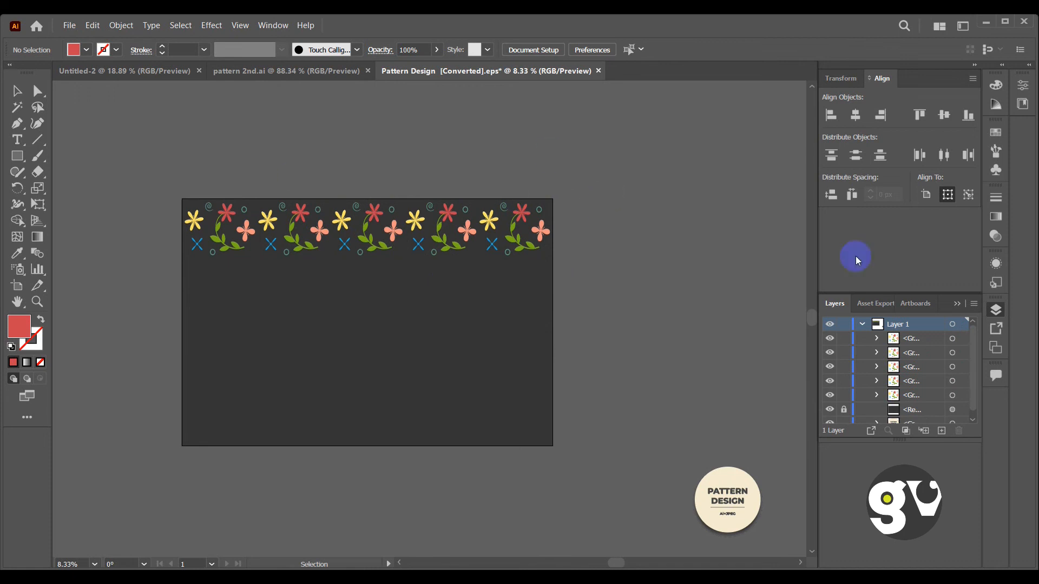
drag(211, 161, 618, 306)
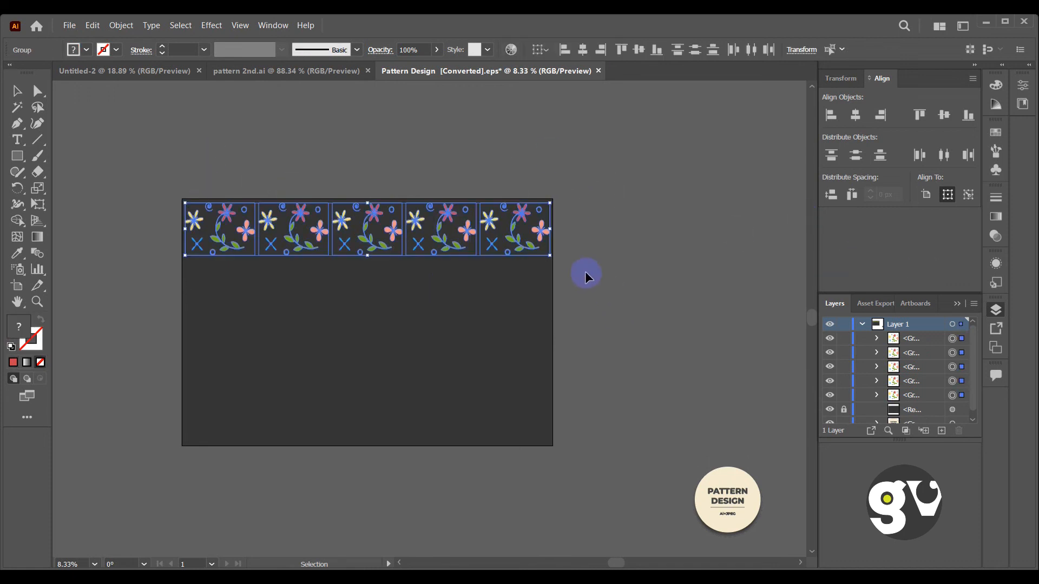
key(ctrl+g)
click(405, 219)
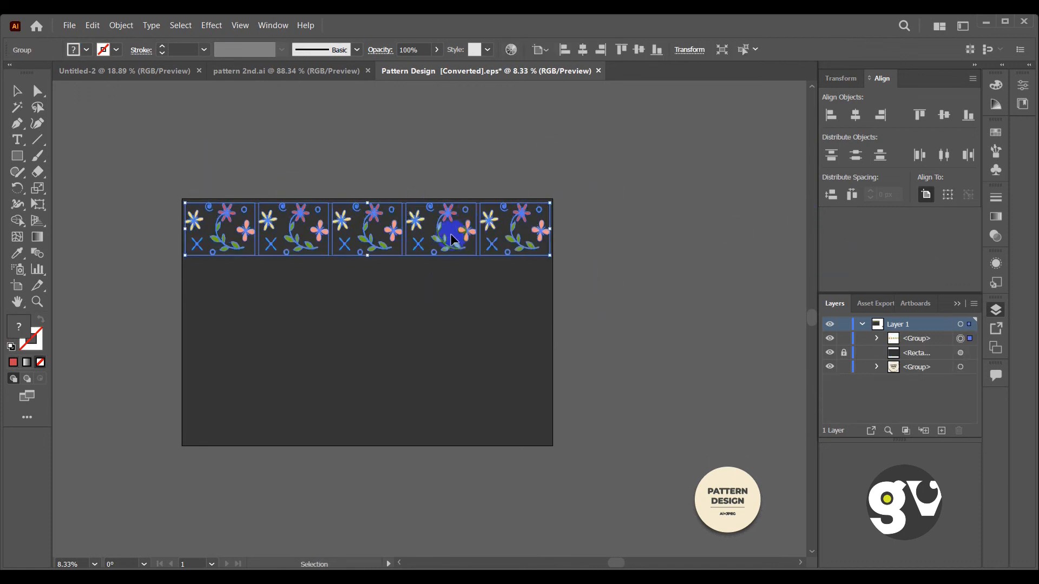
key(shift+ctrl+g)
click(352, 134)
Step: Select all five flower groups in the row
drag(209, 165, 576, 278)
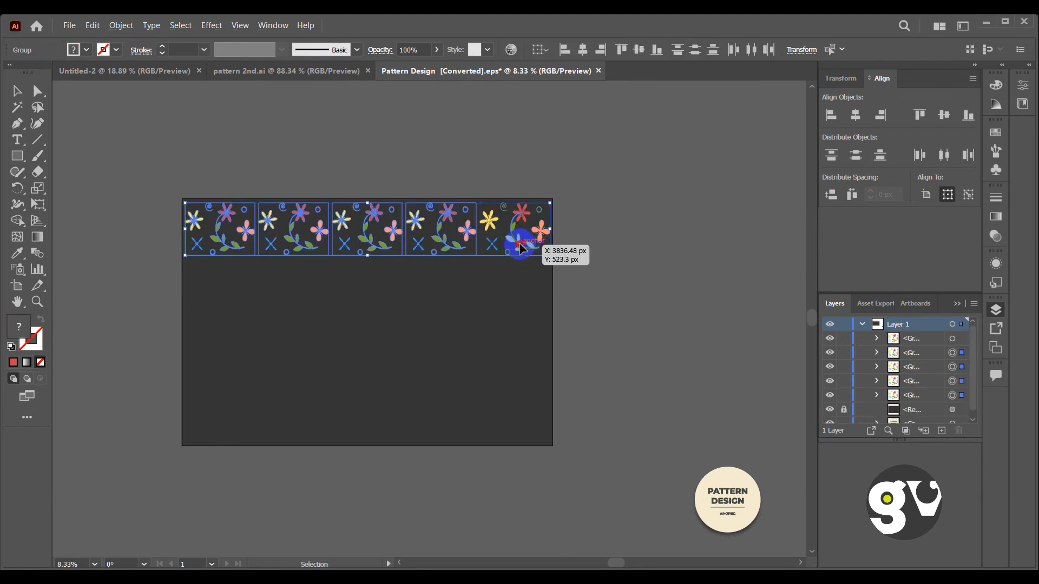
shift+click(520, 247)
drag(352, 245, 634, 297)
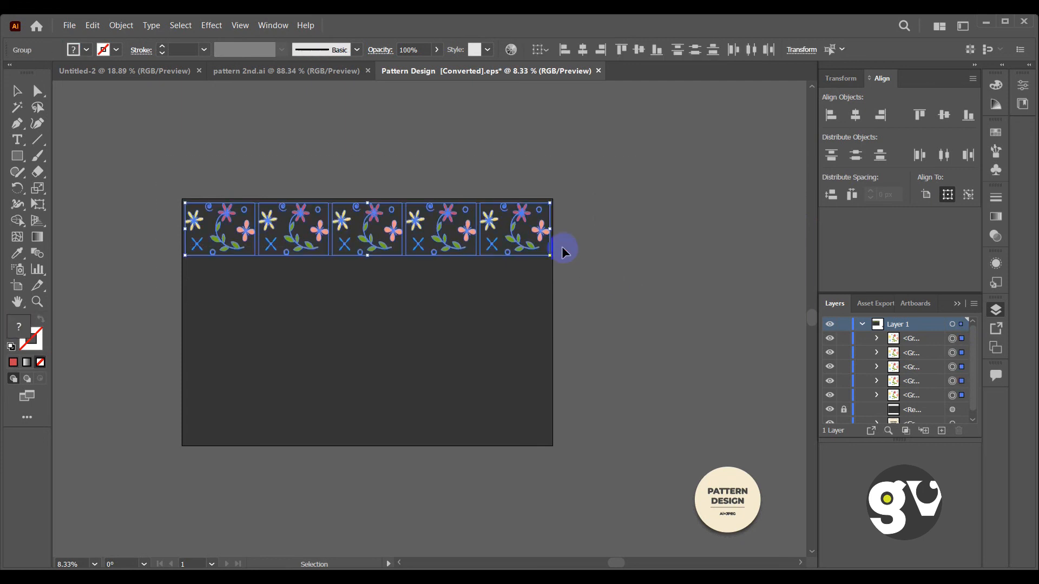
drag(541, 233, 548, 287)
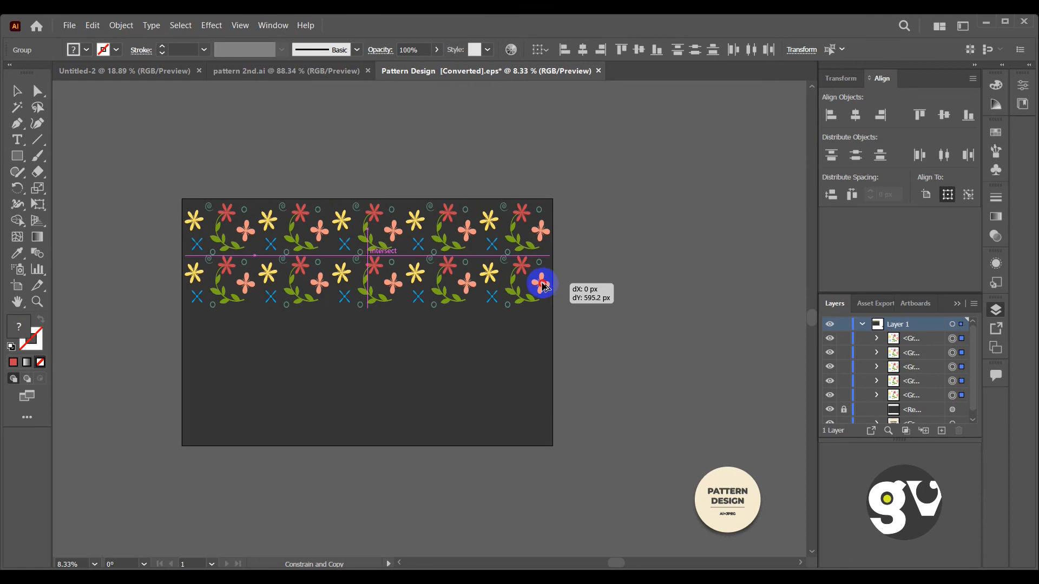
drag(545, 288, 544, 287)
click(670, 252)
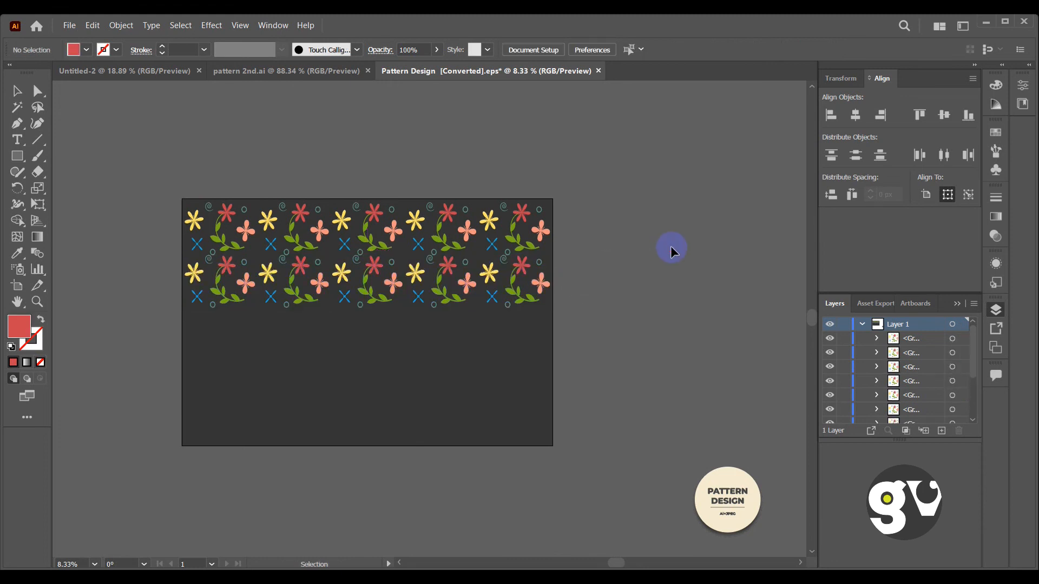
key(ctrl+z)
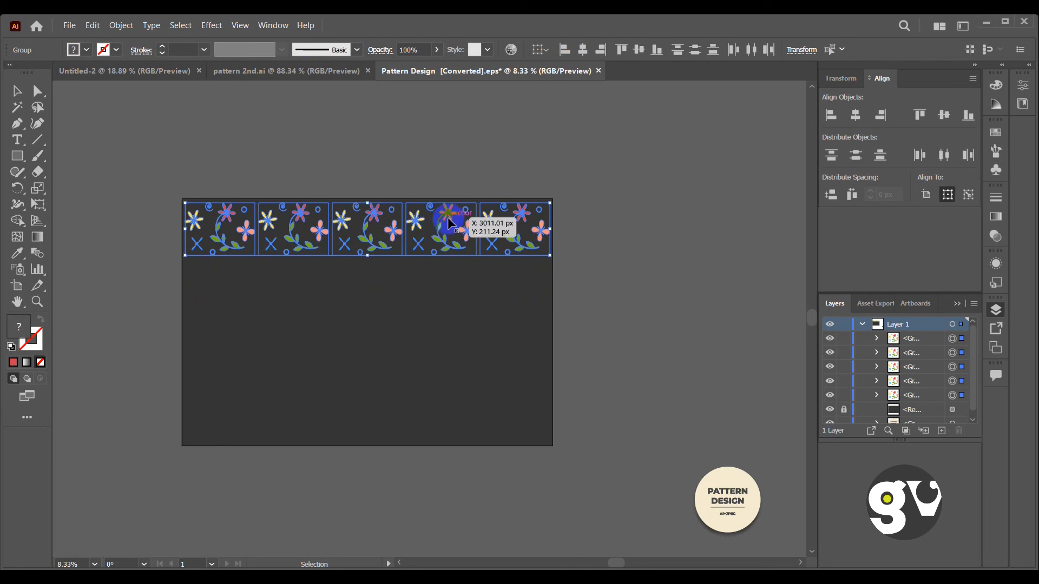
Step: Copy the row straight down, leaving a small gap beneath it, and repeat the copy three times for five rows
drag(445, 212, 447, 269)
key(ctrl+d)
key(ctrl+d)
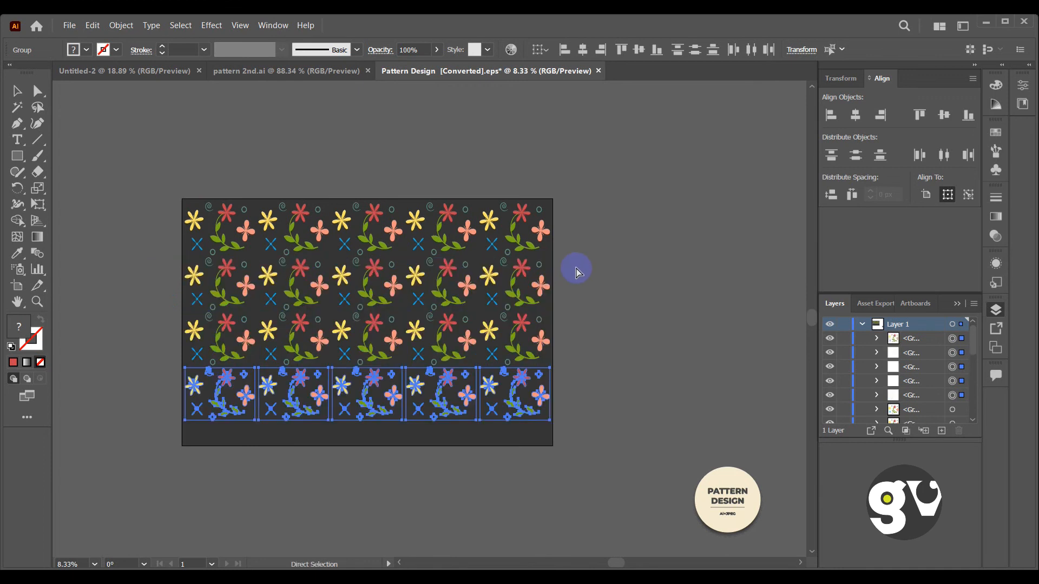
key(ctrl+d)
Step: Delete the lowest row of flower groups that overhangs the bottom edge of the artboard
click(626, 332)
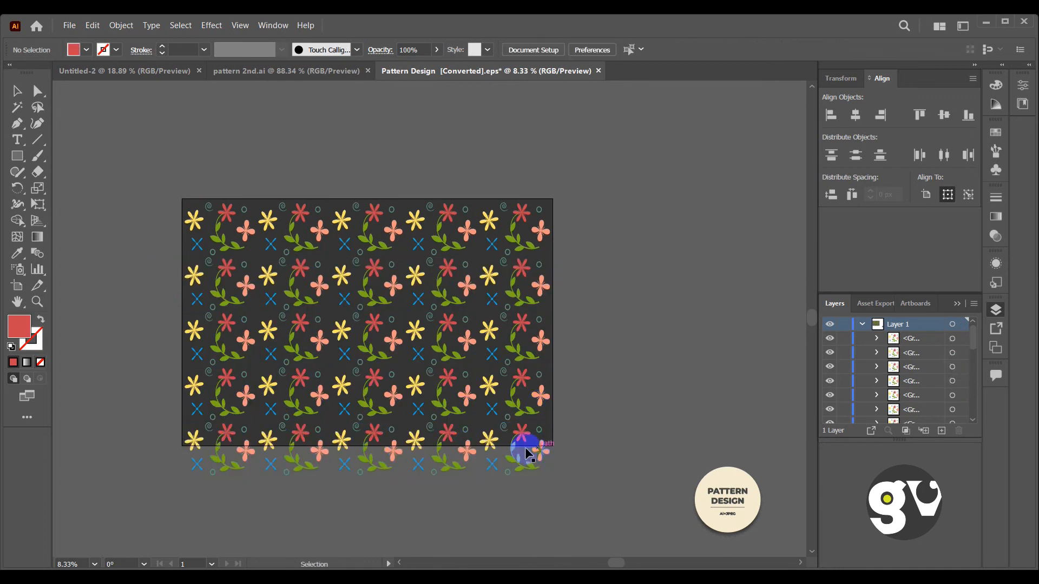
drag(133, 524, 134, 523)
key(Delete)
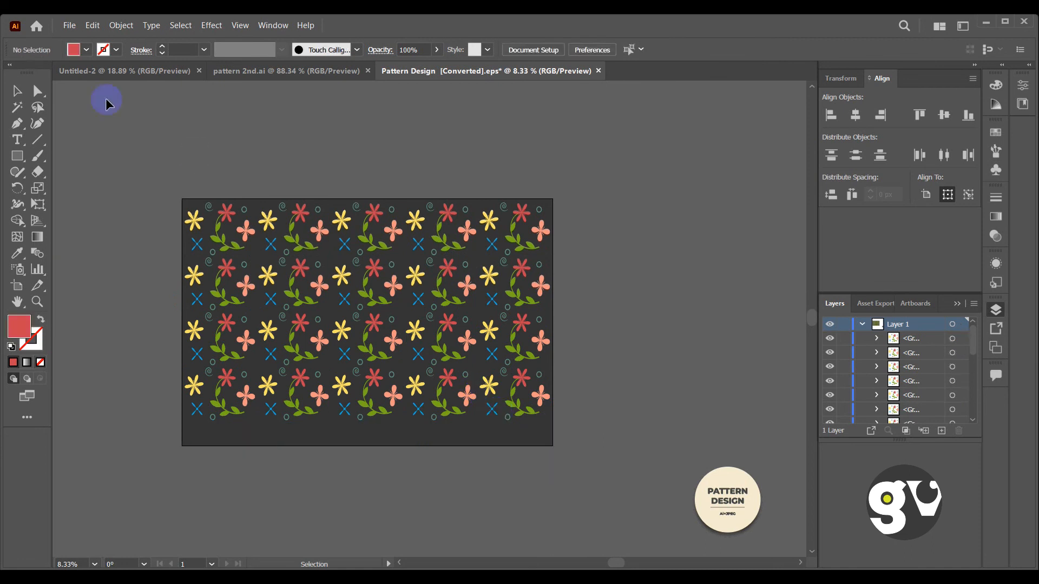
Step: Select all four rows, then scale and reposition them to fit inside the artboard with an even margin
drag(108, 103, 674, 475)
drag(367, 421, 373, 446)
drag(571, 203, 551, 206)
drag(164, 216, 184, 233)
drag(253, 261, 250, 251)
click(705, 262)
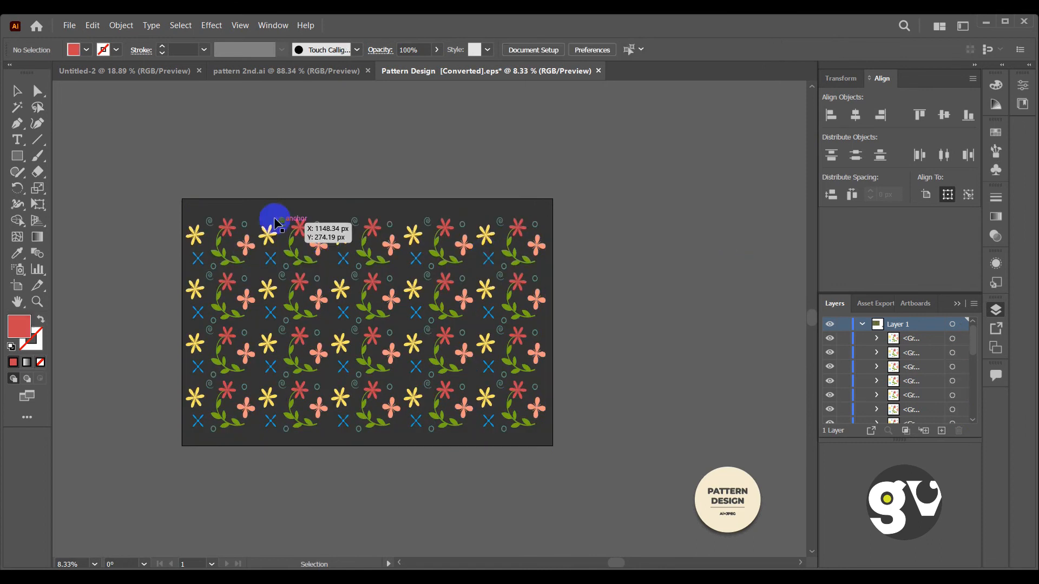
Step: Isolate the top-left flower group, select its yellow flower to check it is editable, and exit isolation mode
right_click(220, 231)
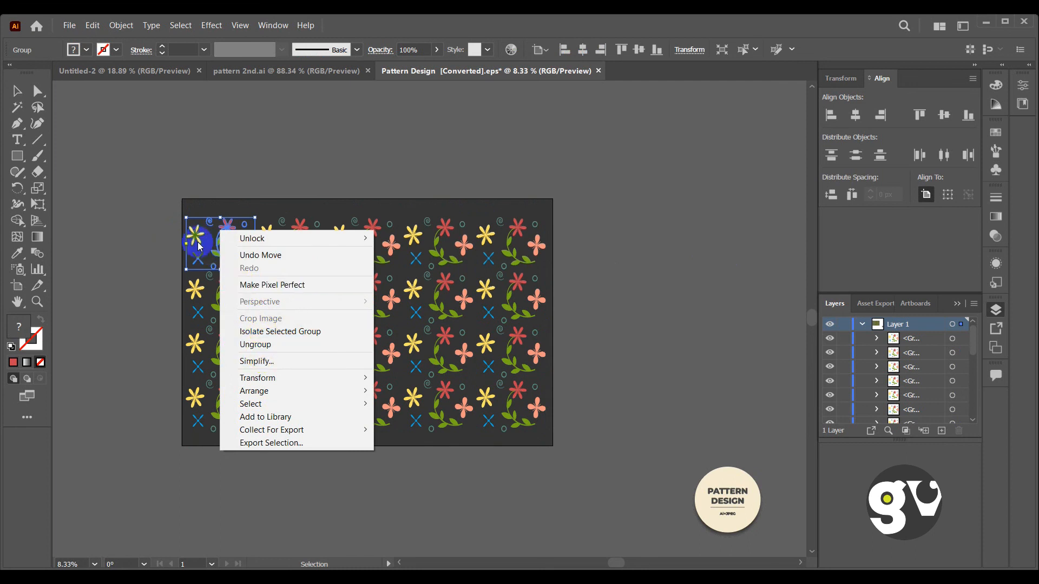
click(251, 332)
click(193, 236)
click(255, 157)
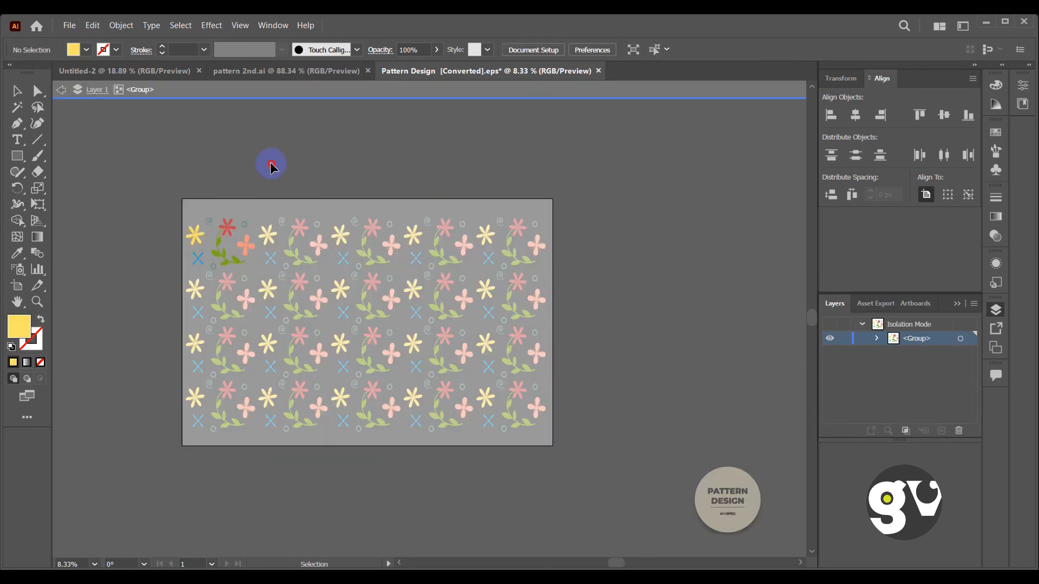
double_click(271, 166)
Step: Move the Pattern Design badge onto the artboard, enlarge it to about 882 × 892 px and center it both ways
drag(727, 494, 360, 305)
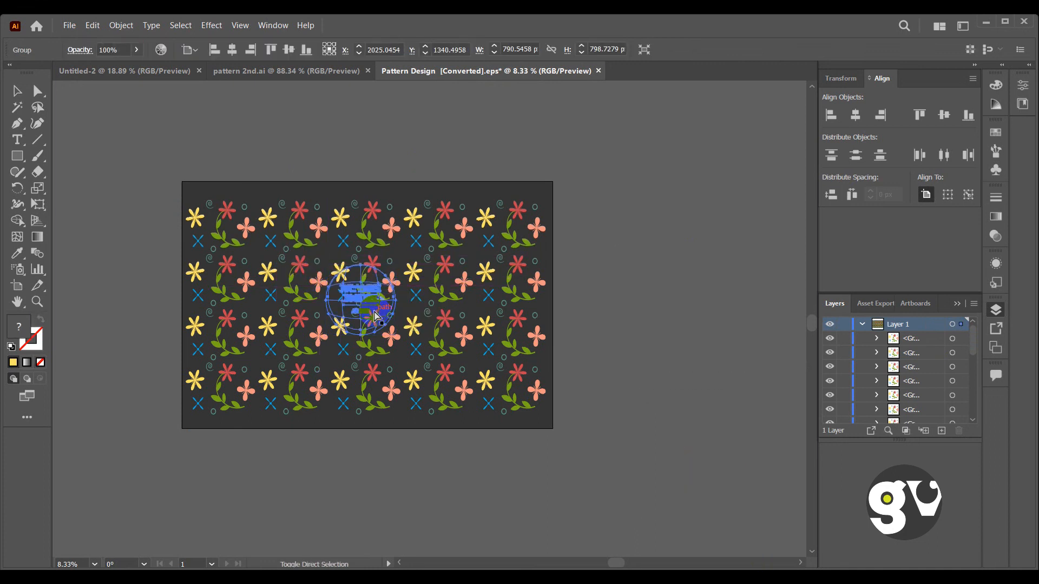
click(705, 309)
click(360, 297)
drag(396, 335, 404, 341)
drag(367, 303, 373, 303)
click(232, 50)
click(288, 49)
click(607, 232)
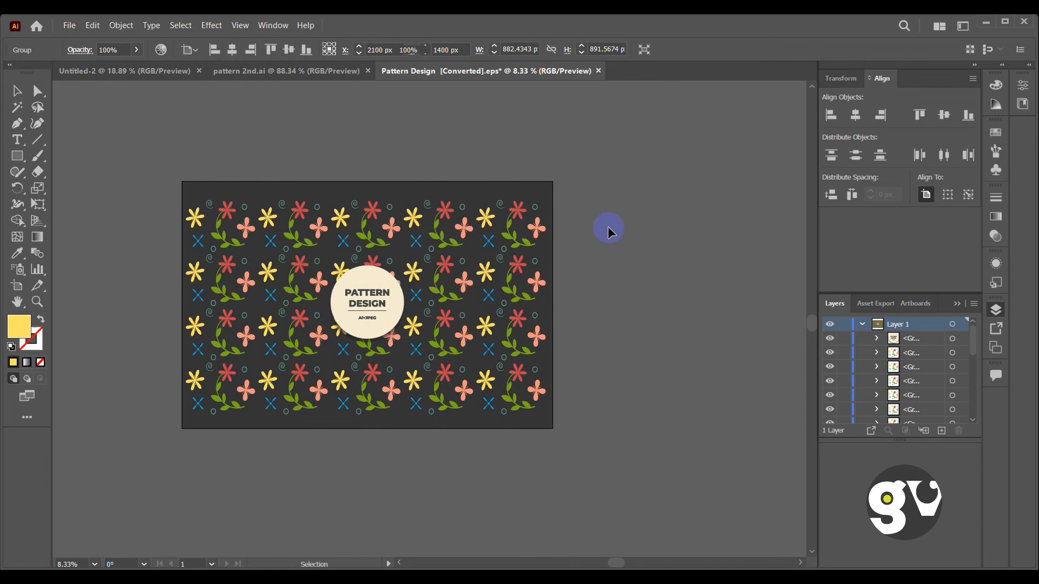
Step: With the badge moved off the artboard, group all the flower tiles and center the group horizontally and vertically
click(530, 216)
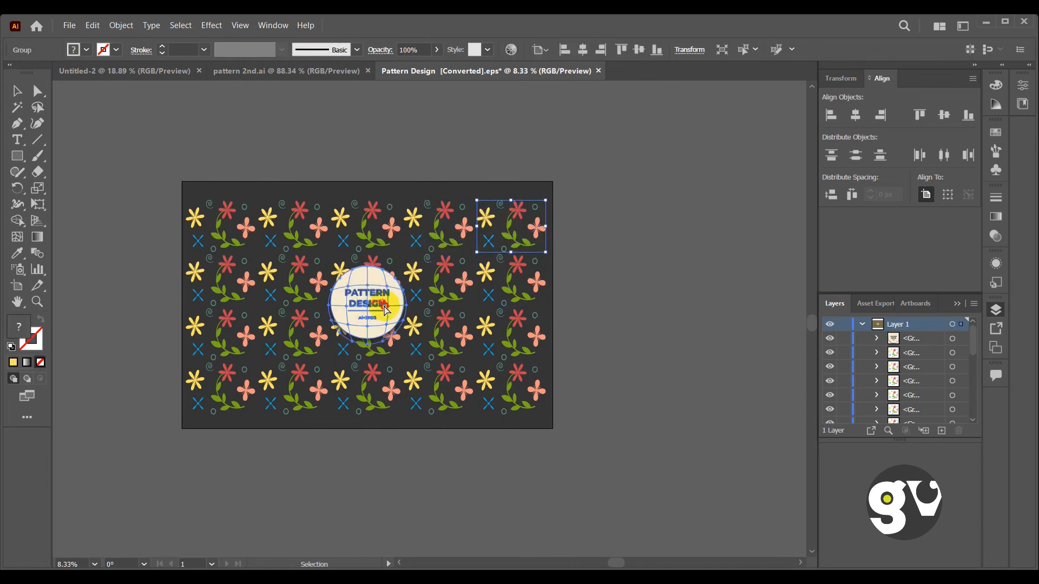
drag(383, 306, 763, 256)
drag(179, 155, 559, 428)
key(a)
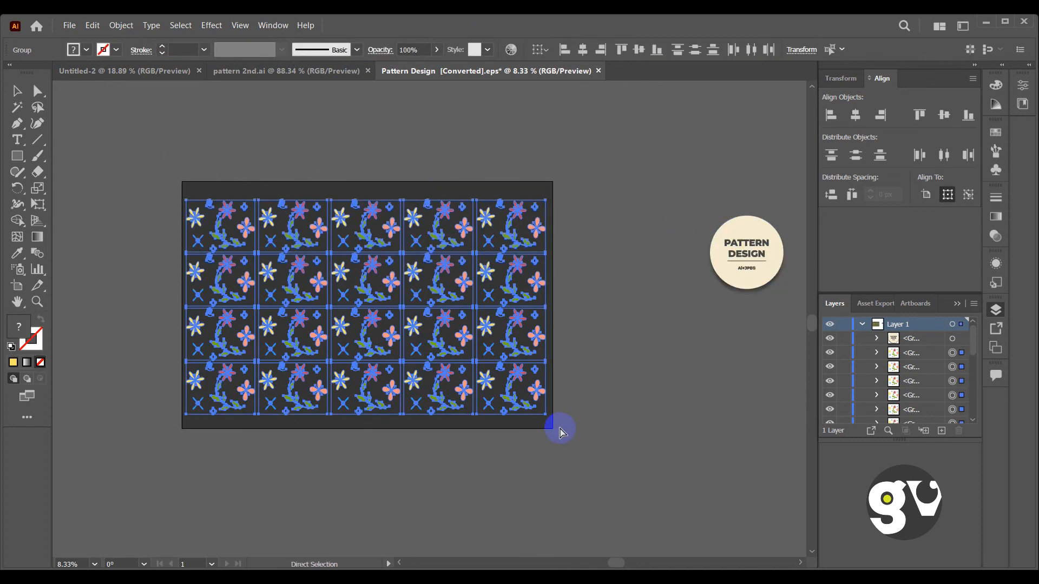
key(ctrl+g)
click(582, 49)
click(638, 50)
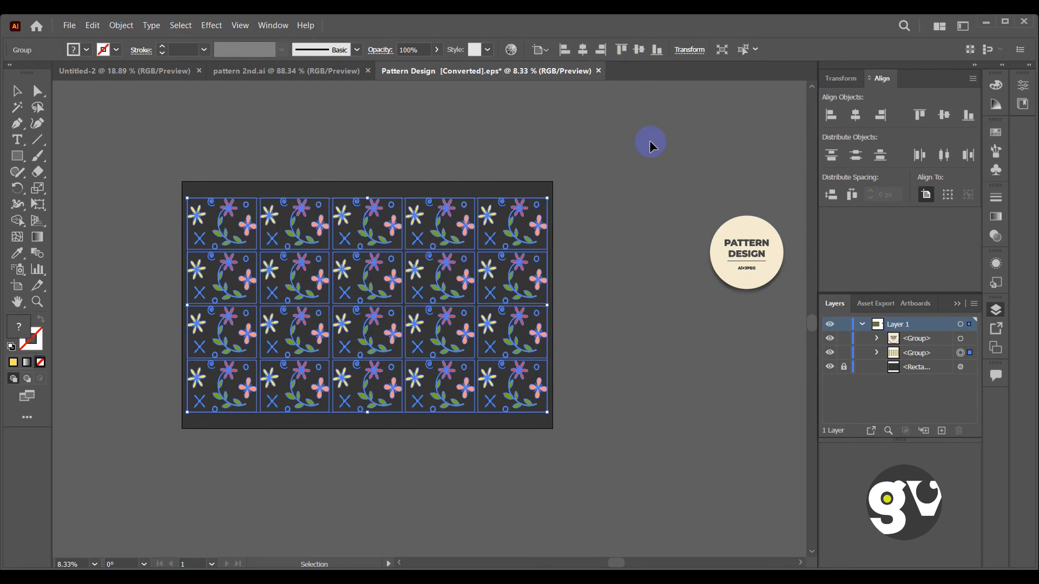
click(650, 146)
Step: Return the Pattern Design badge to the artboard and center it horizontally and vertically
drag(752, 264, 383, 301)
click(238, 51)
click(288, 50)
click(724, 234)
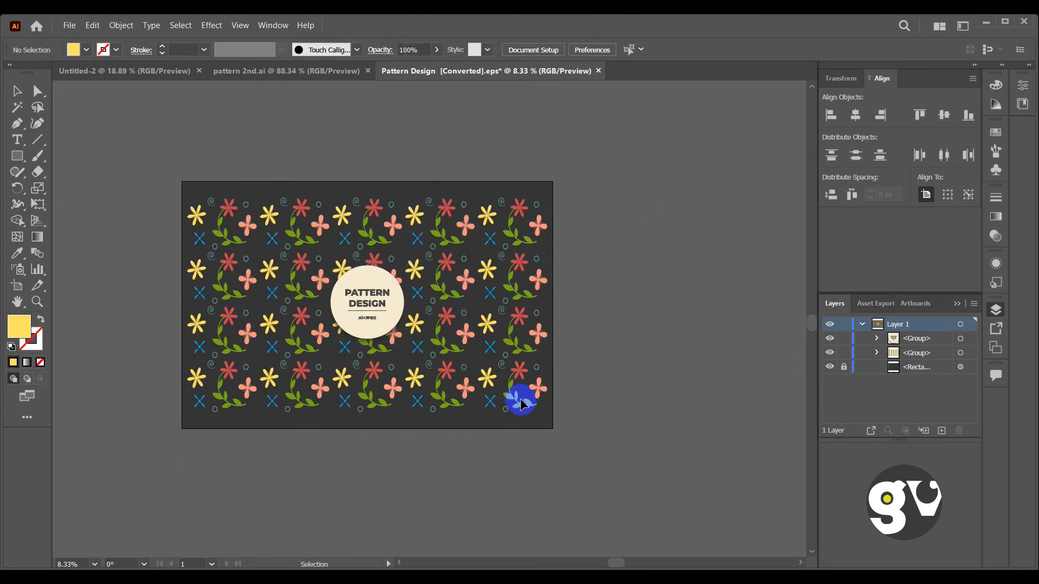
Step: Stretch the grouped flower pattern out to the artboard's top-left and bottom-right corners so it fills the whole artboard
click(533, 404)
drag(548, 413, 552, 429)
drag(187, 200, 181, 184)
click(200, 139)
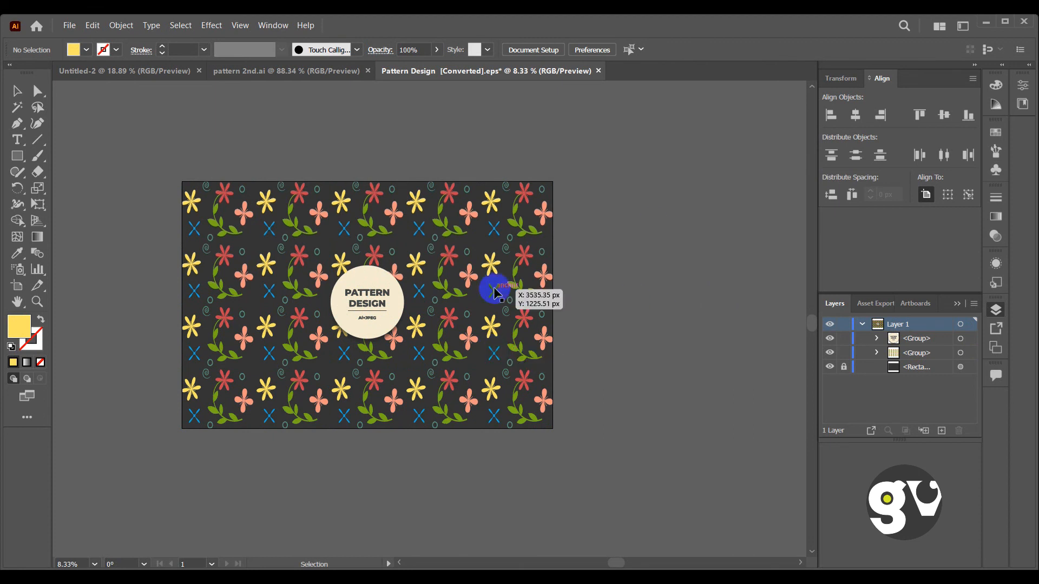
Step: Save the document to the Desktop under the name Pattern Design 2 in Illustrator EPS format
click(66, 25)
click(63, 25)
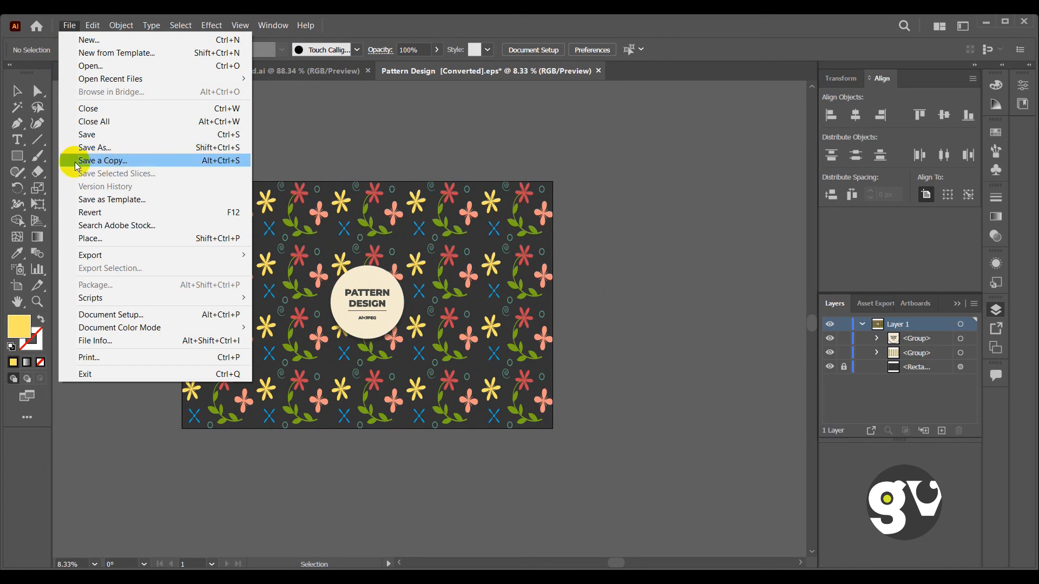
click(88, 153)
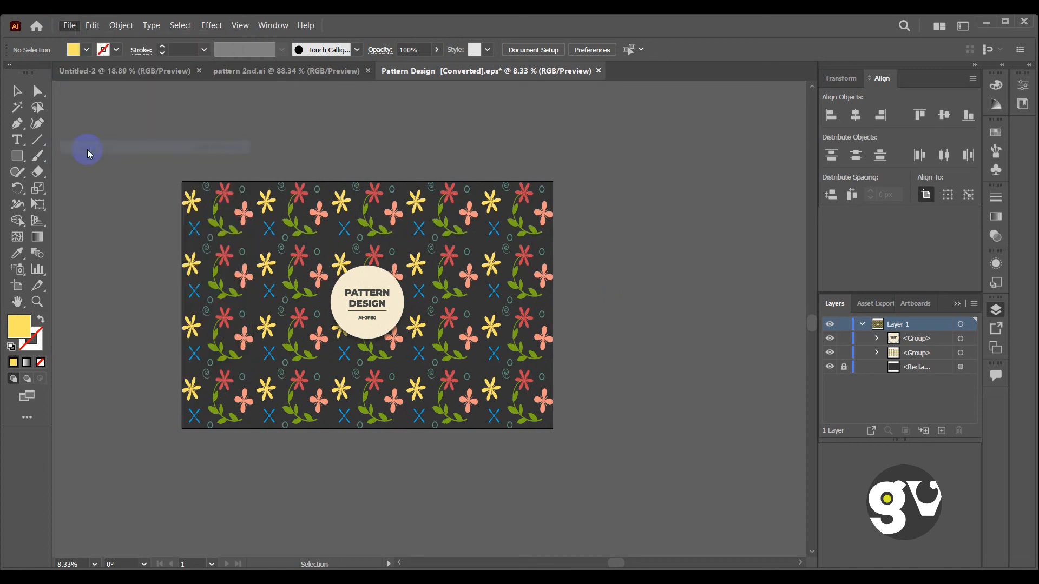
click(184, 283)
click(200, 323)
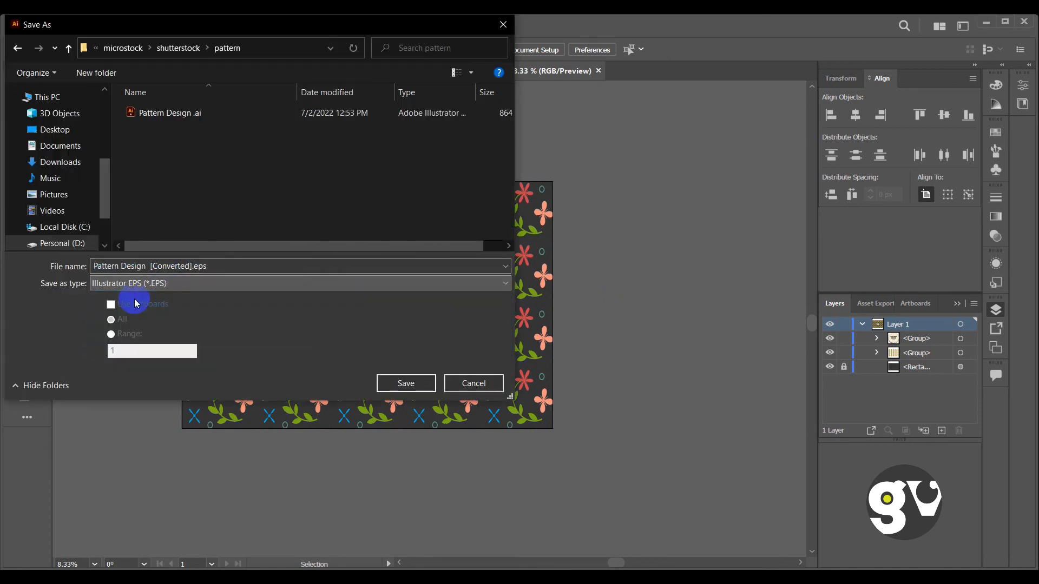
click(57, 135)
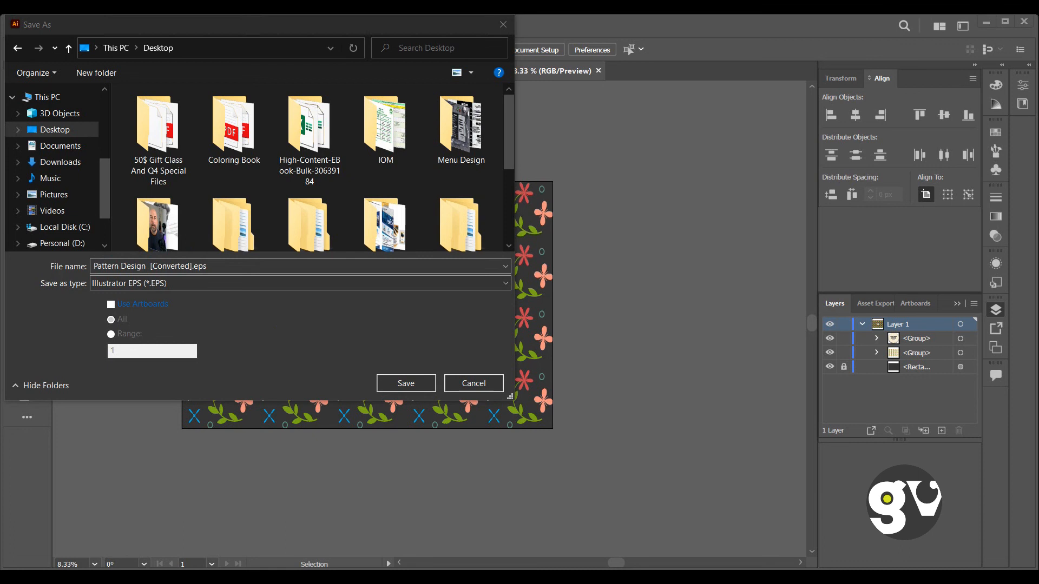
click(233, 269)
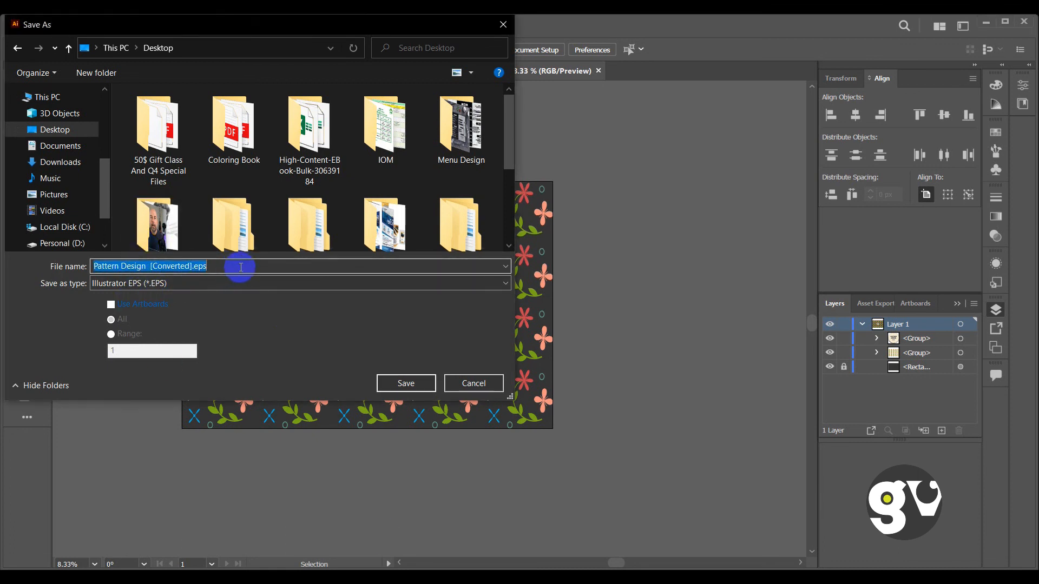
drag(150, 265, 231, 269)
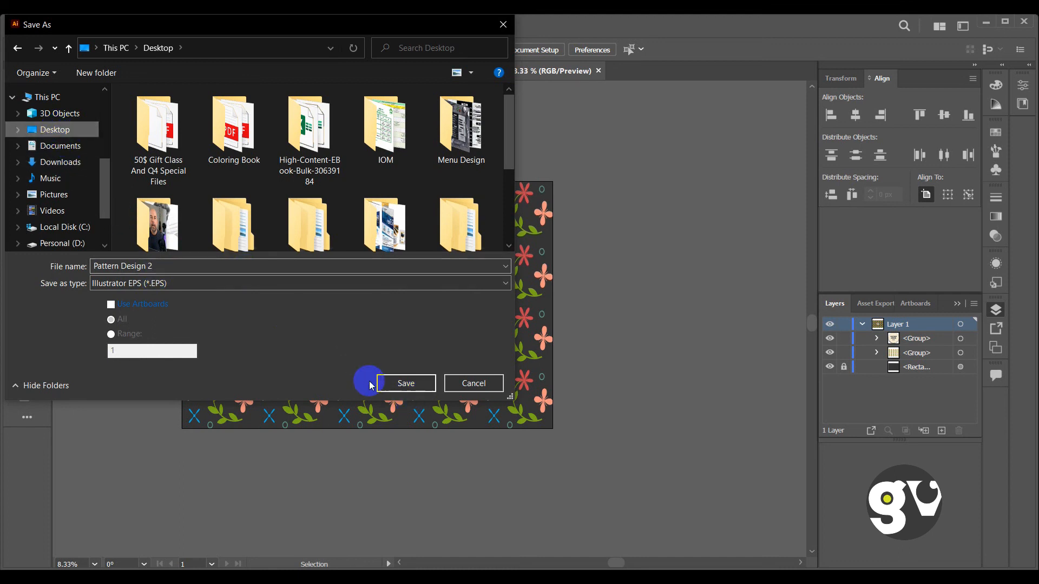
click(400, 382)
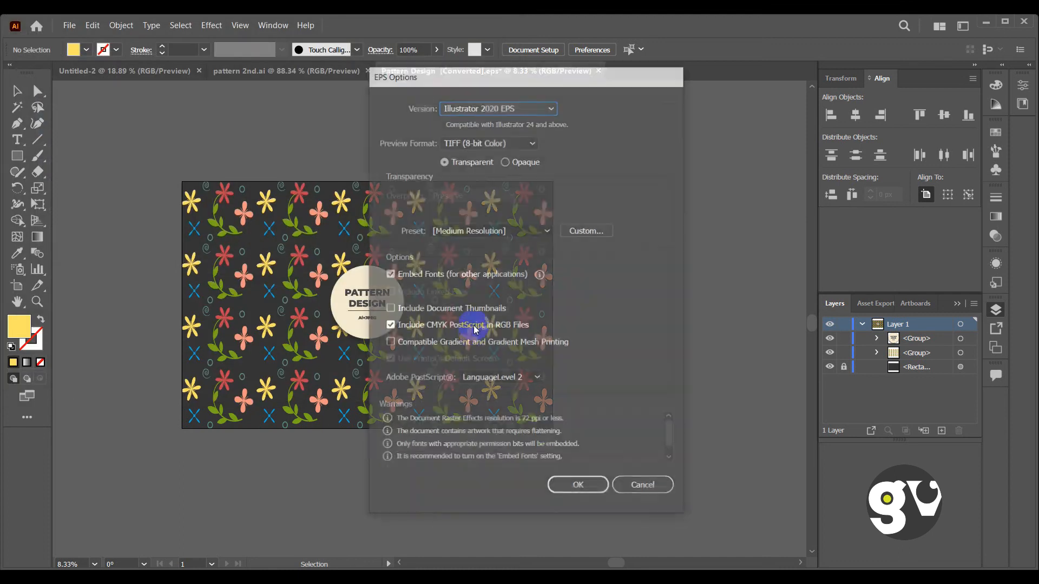
Step: Set the EPS version to Illustrator 10 EPS and accept the EPS options
click(495, 108)
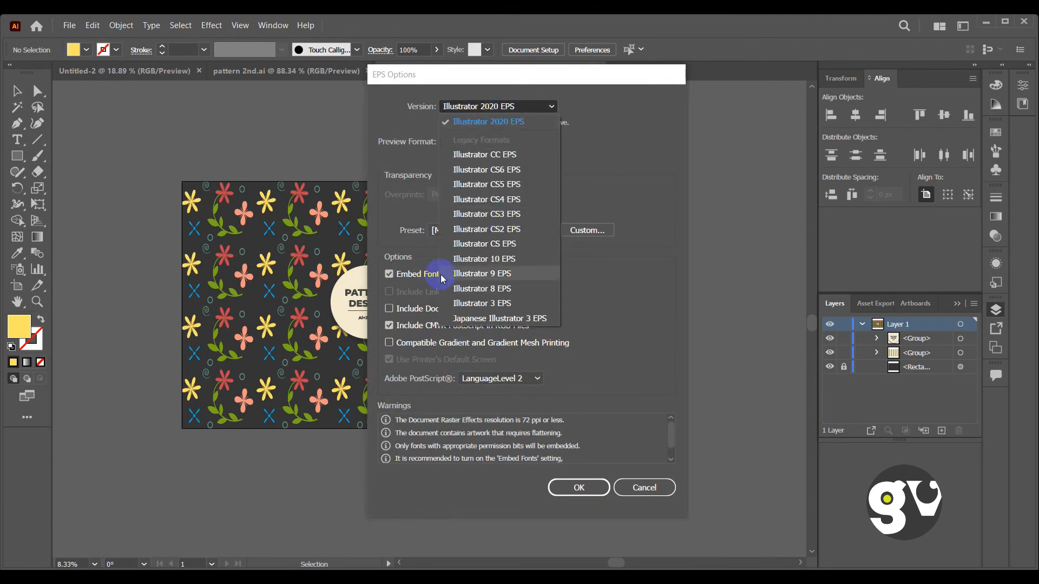
click(483, 258)
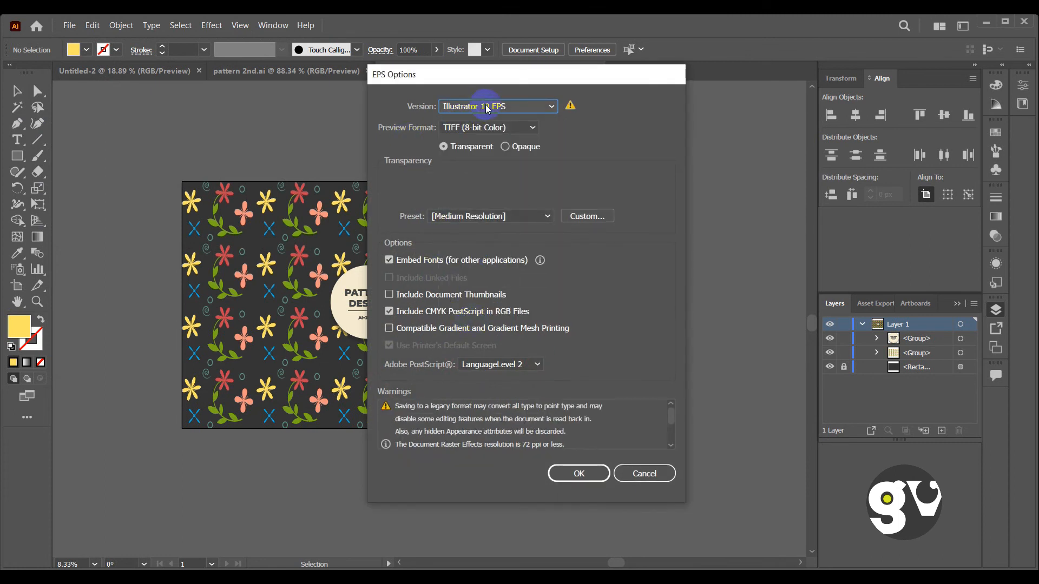
click(570, 473)
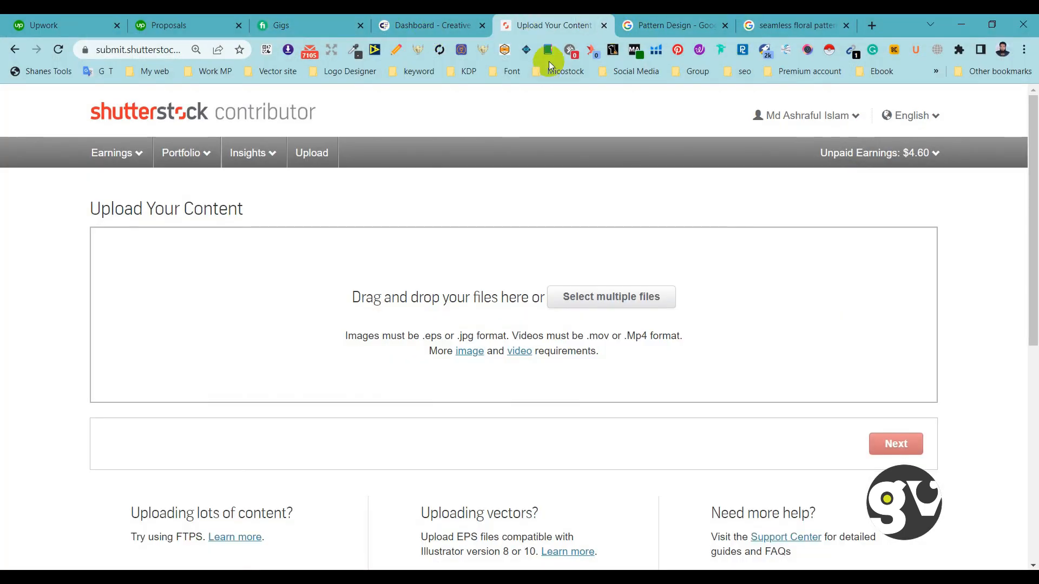
click(597, 301)
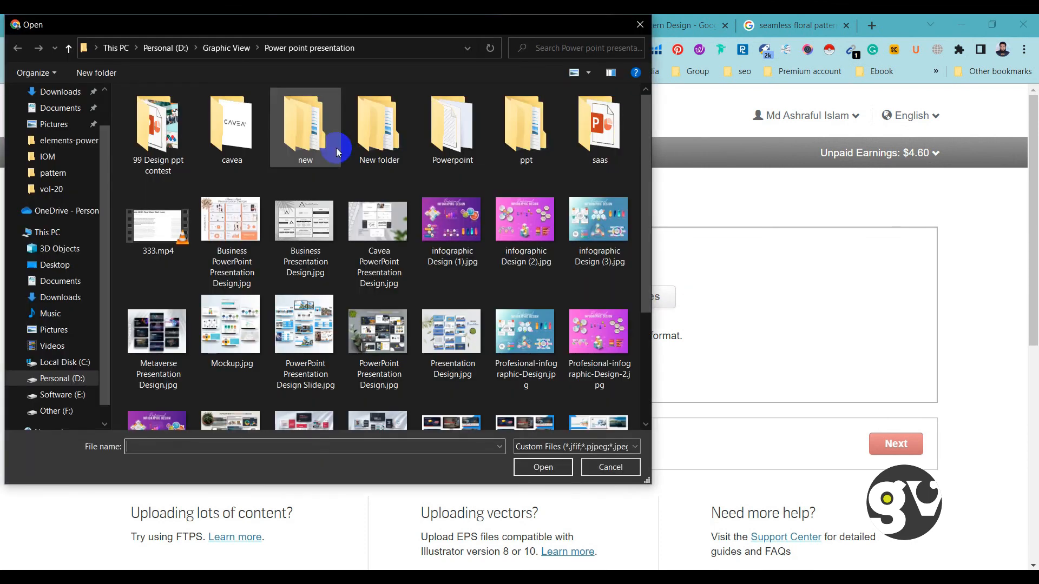
scroll(56, 103, up, 1)
click(52, 119)
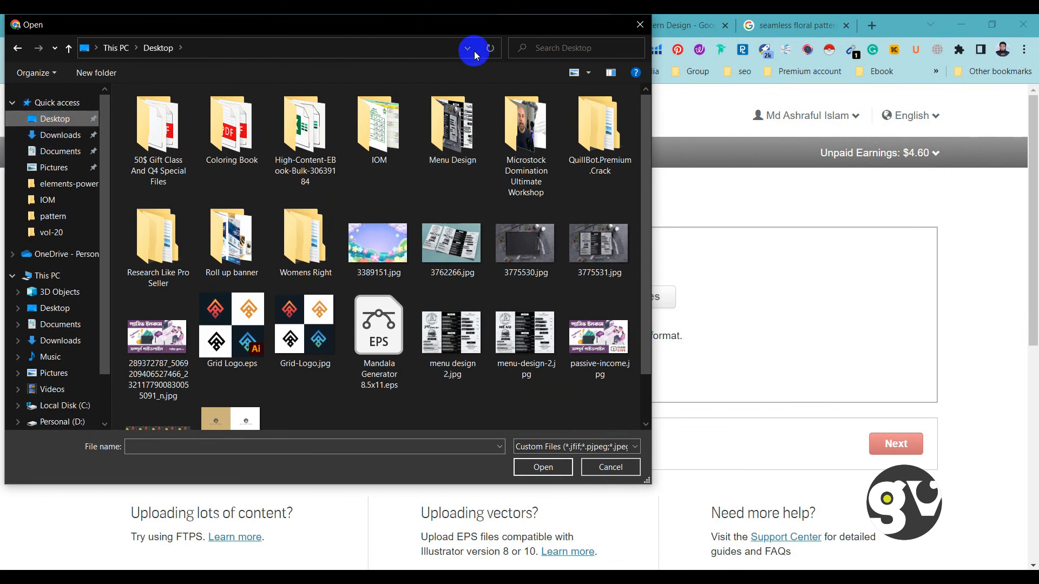
click(641, 27)
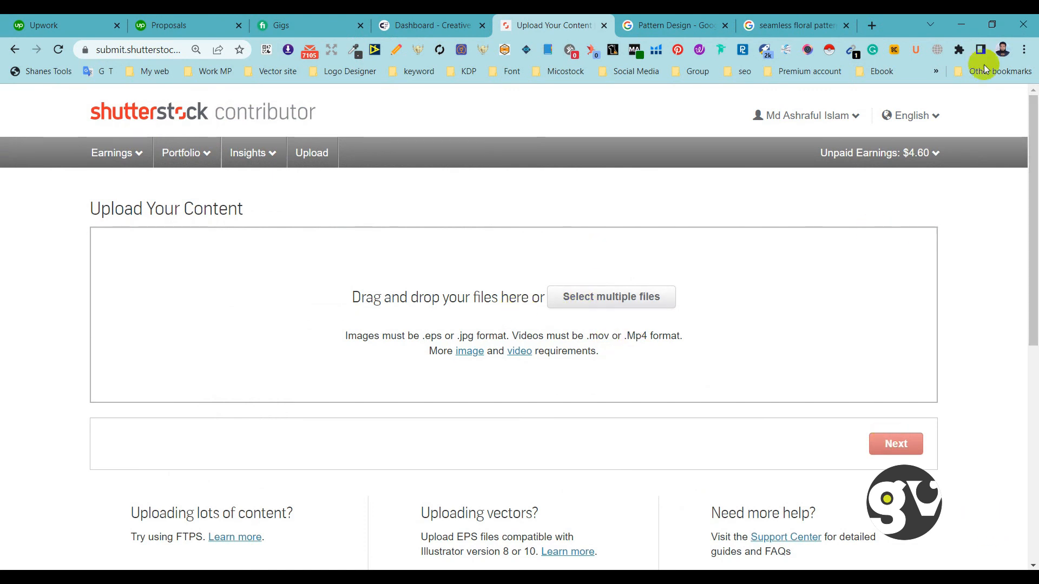
Step: Add Pattern Design 2.eps from the desktop to the Shutterstock contributor upload page in the browser and continue to content submission
click(984, 25)
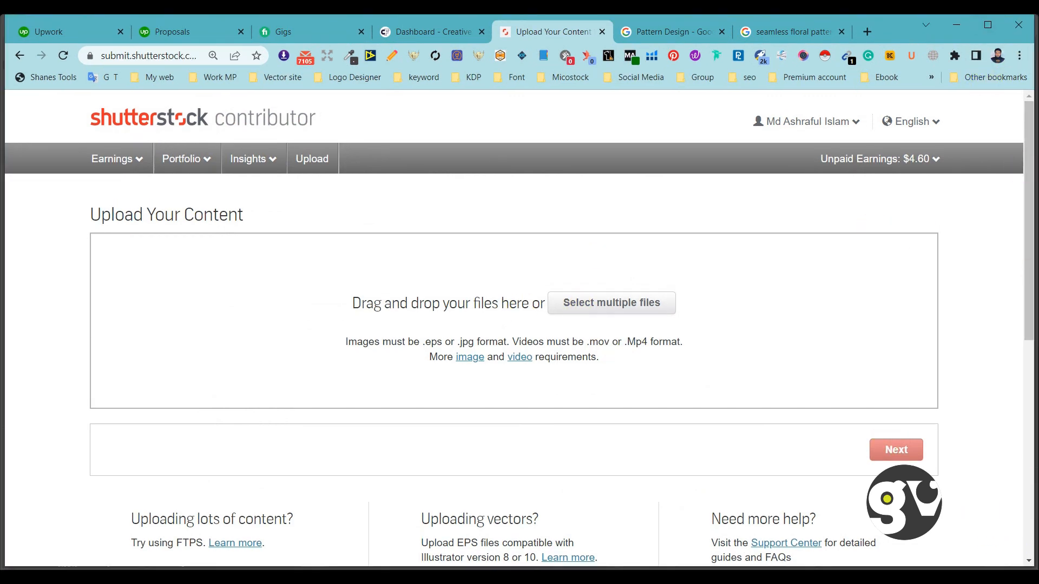
key(super+d)
drag(334, 242, 498, 522)
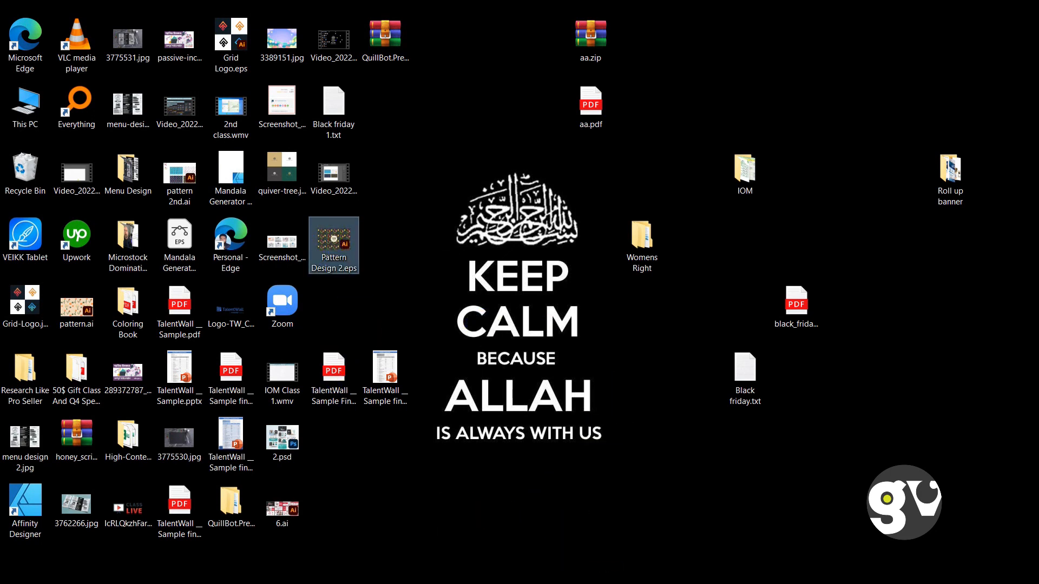
key(alt+Tab)
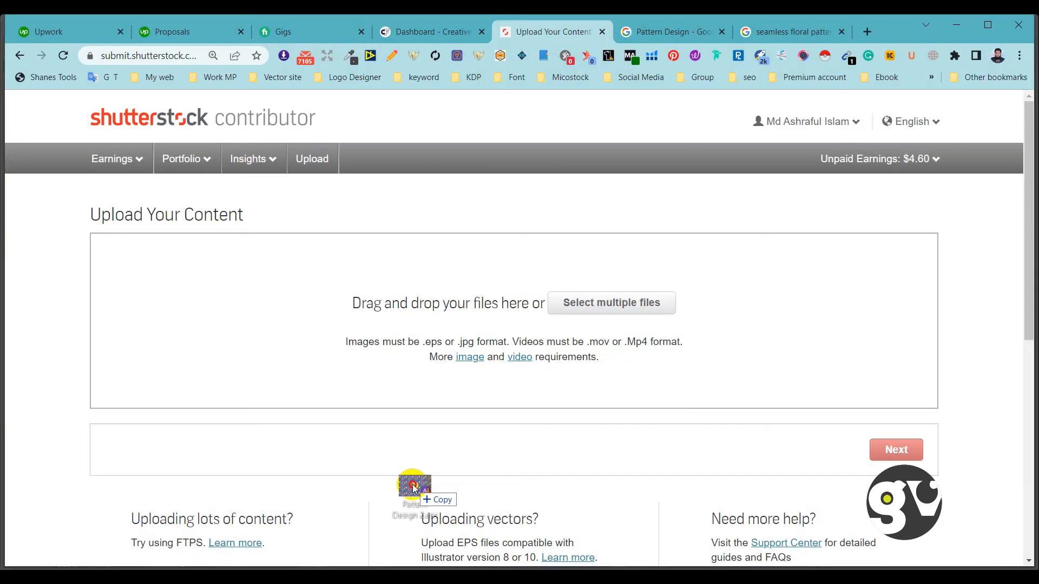
drag(414, 490, 449, 280)
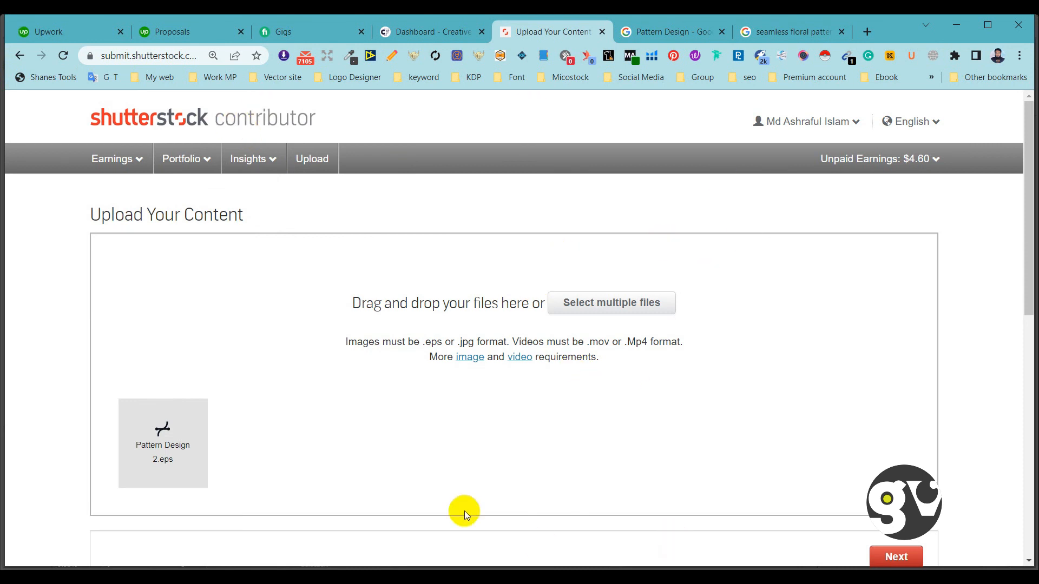
scroll(274, 364, down, 3)
click(893, 357)
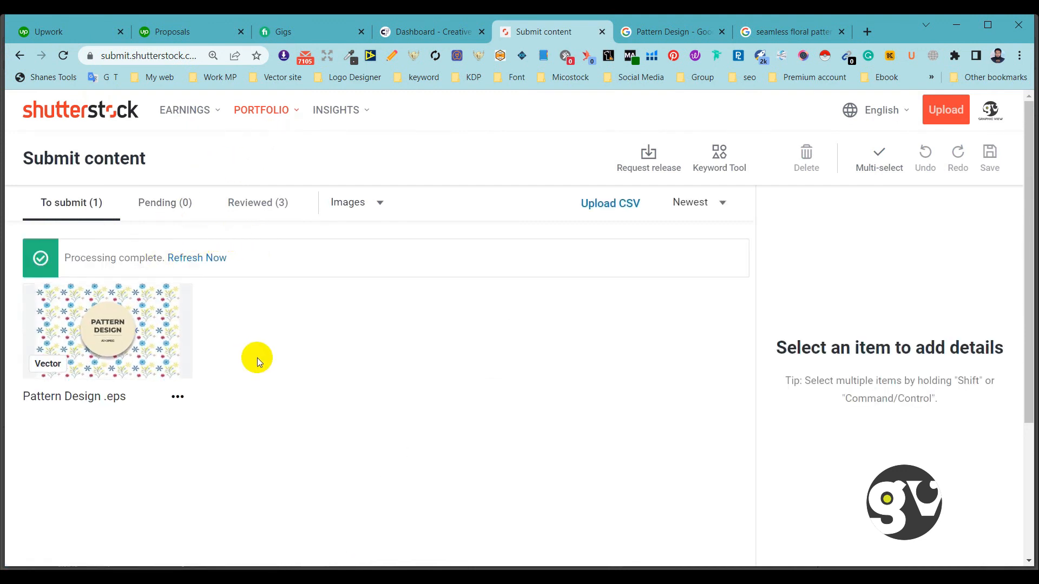
Step: Refresh the Submit content page, review the details of the upload problem, and close them
click(63, 55)
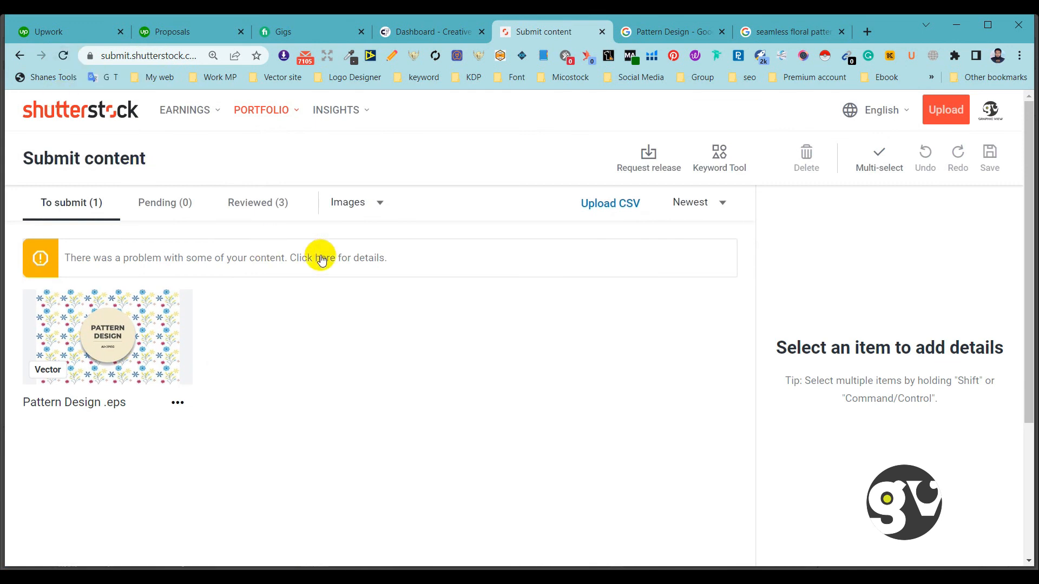
click(358, 261)
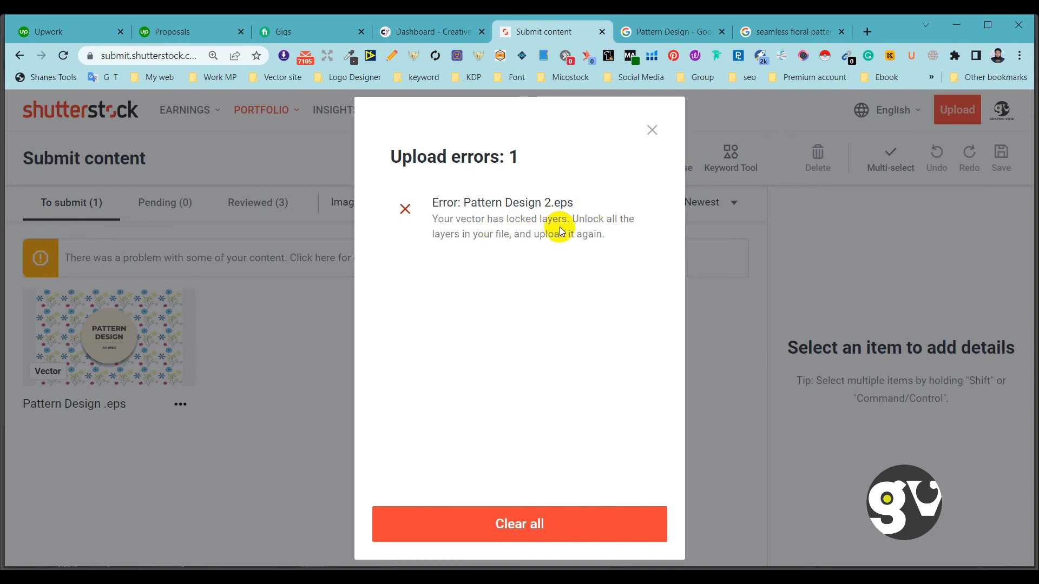
click(651, 131)
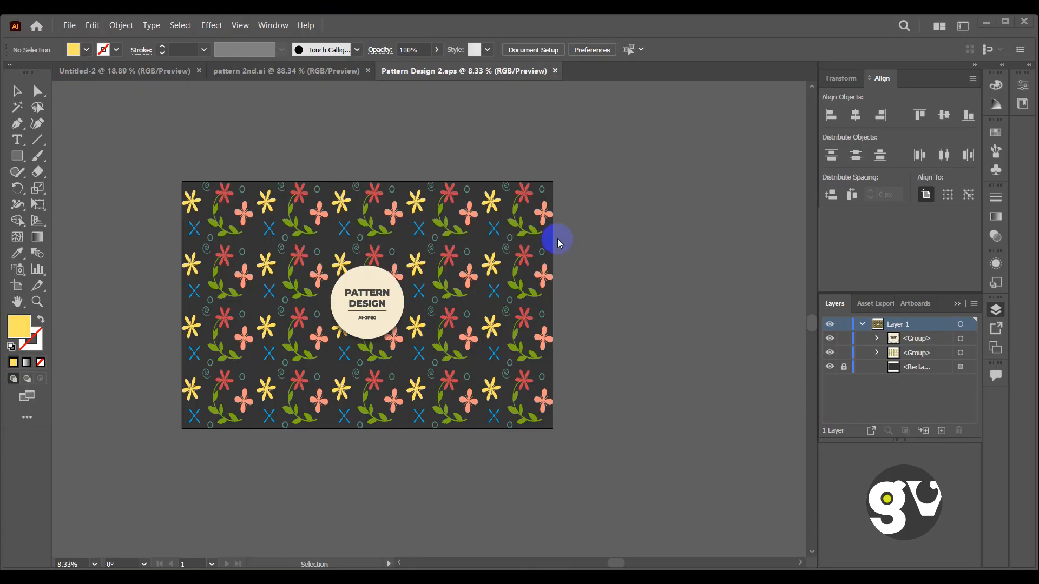
Step: Back in Illustrator, unlock the background rectangle in Layer 1 and collapse the layer
click(843, 367)
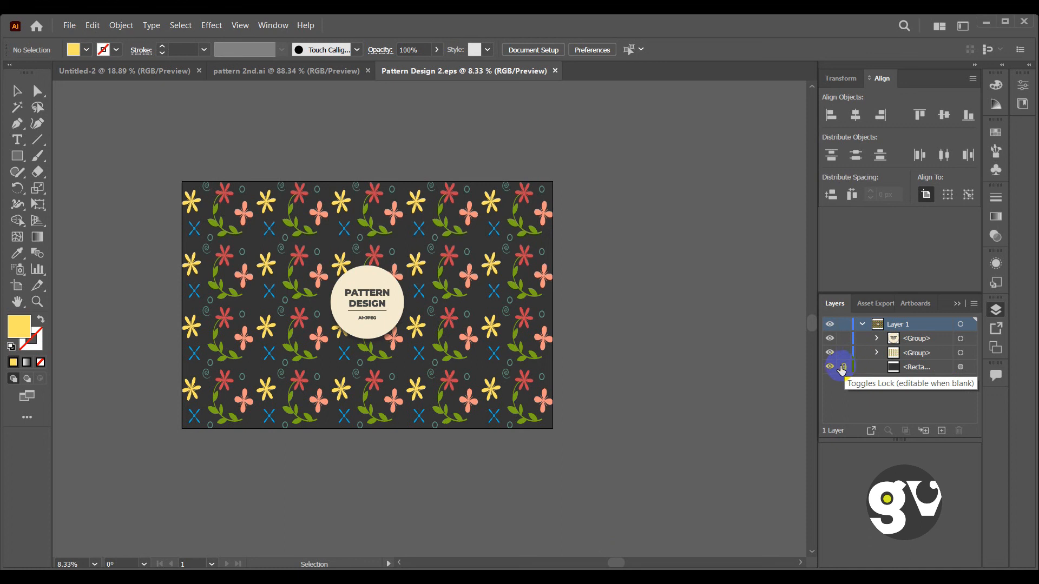
click(843, 367)
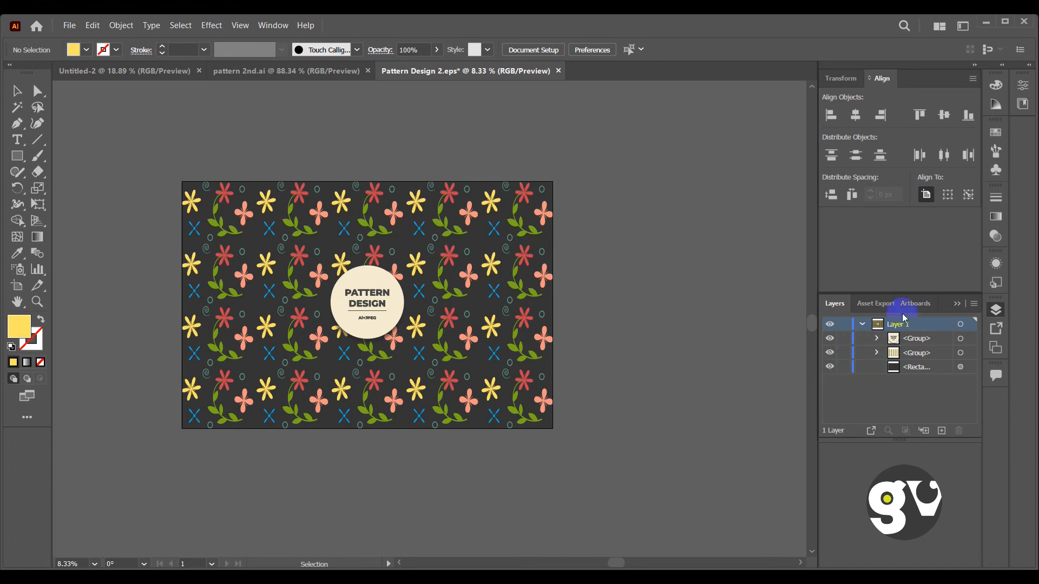
click(863, 325)
click(70, 25)
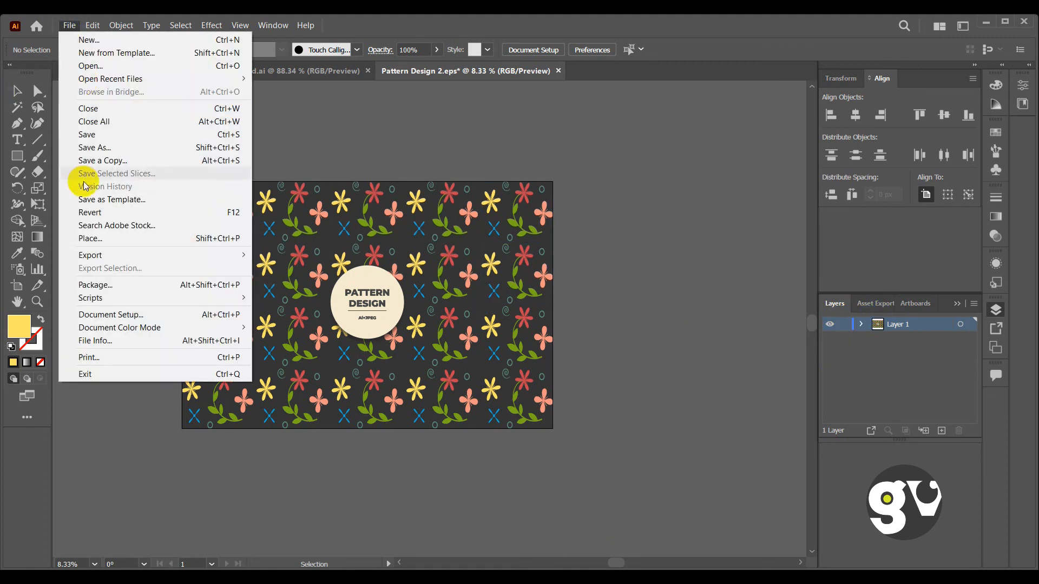
click(100, 160)
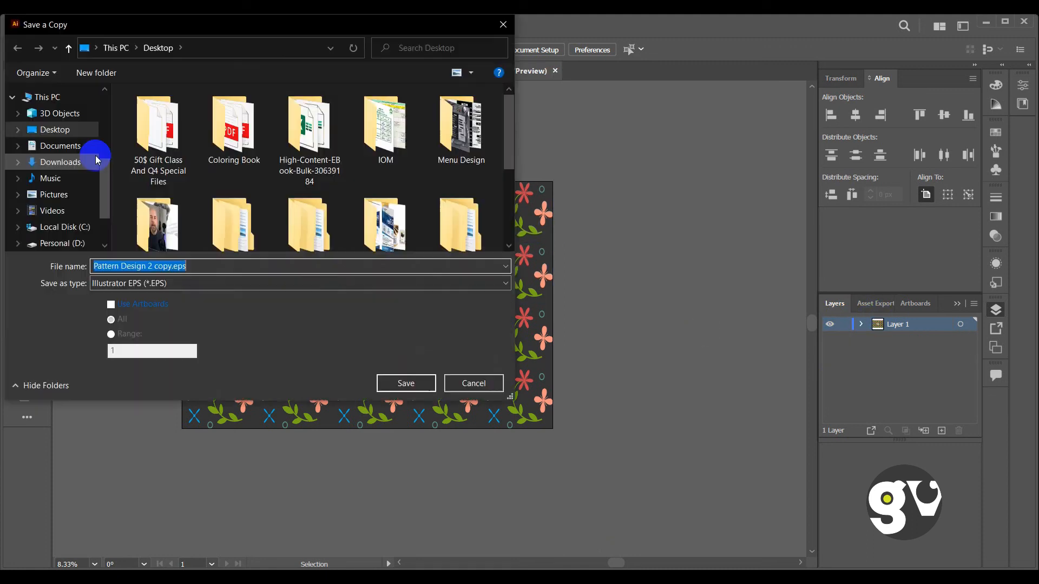
click(502, 29)
Step: Save the document to the Desktop as an Illustrator EPS named Pattern Design 3, without replacing the existing Pattern Design 2.eps
click(69, 25)
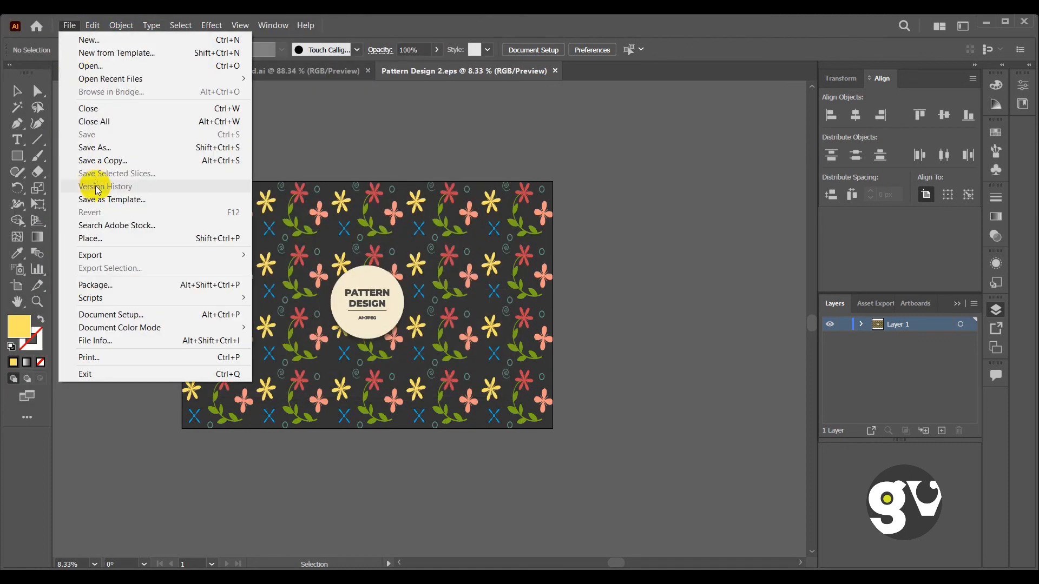
click(94, 147)
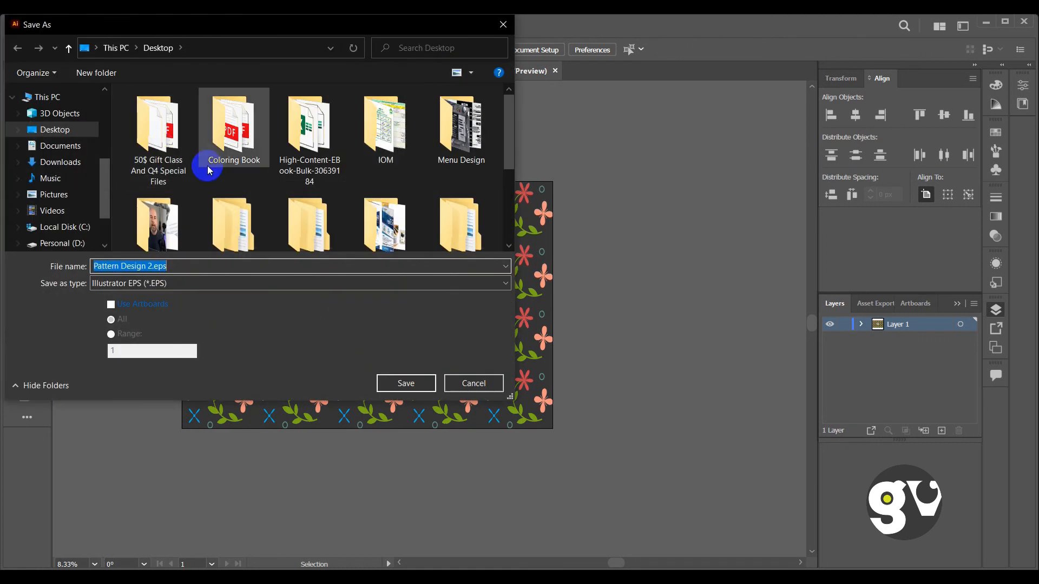
scroll(209, 170, down, 1)
click(410, 383)
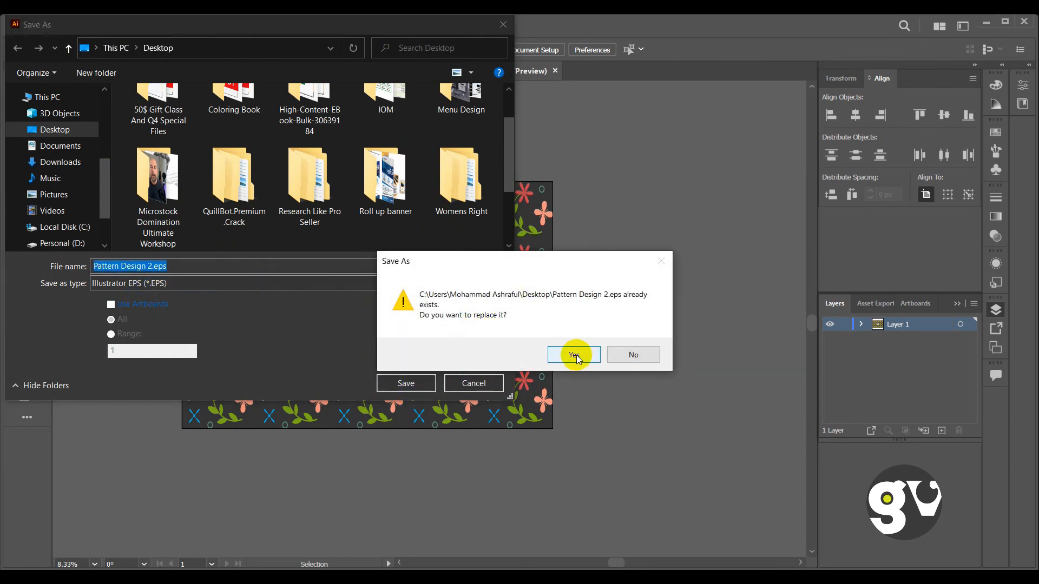
click(622, 354)
double_click(149, 265)
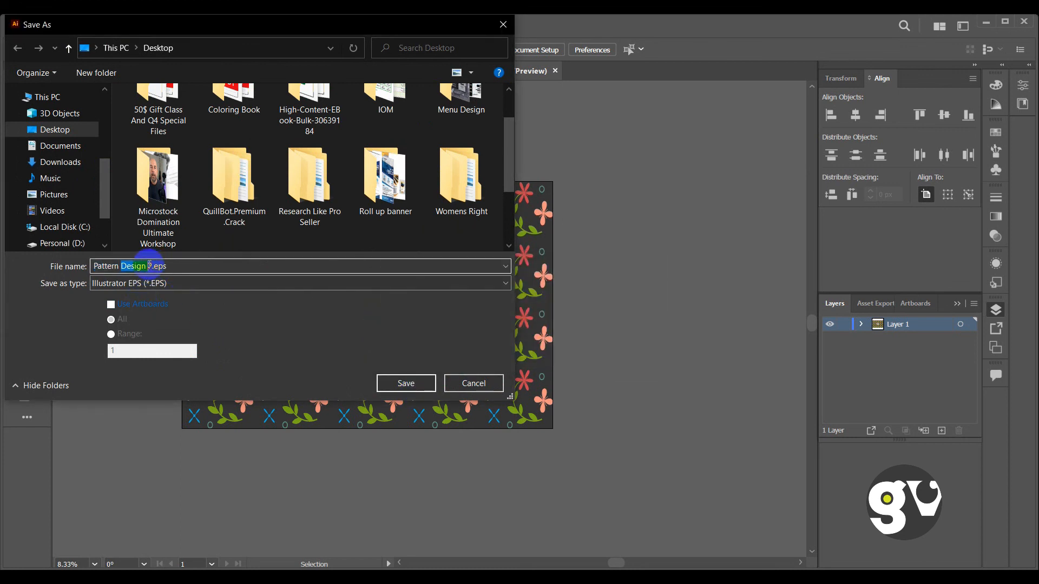
text(2)
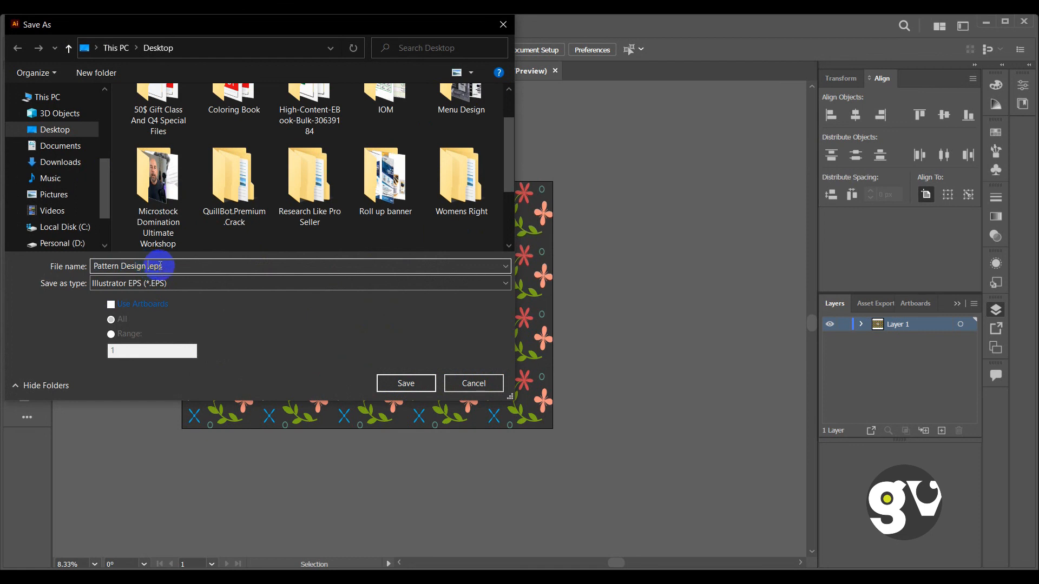
click(413, 384)
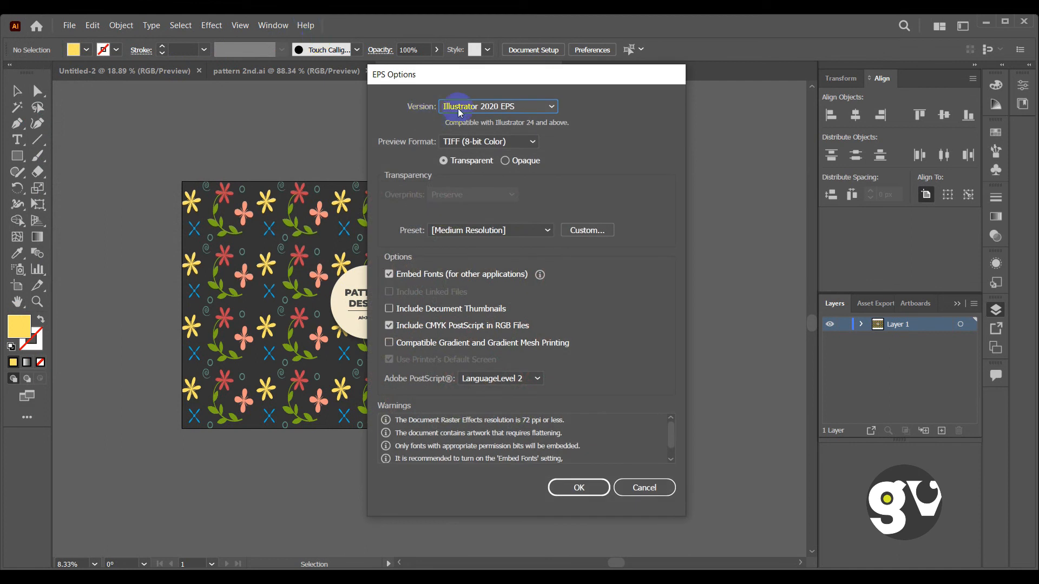
Step: Choose a legacy Illustrator version for the EPS file and accept the EPS options
click(449, 106)
click(490, 273)
click(579, 487)
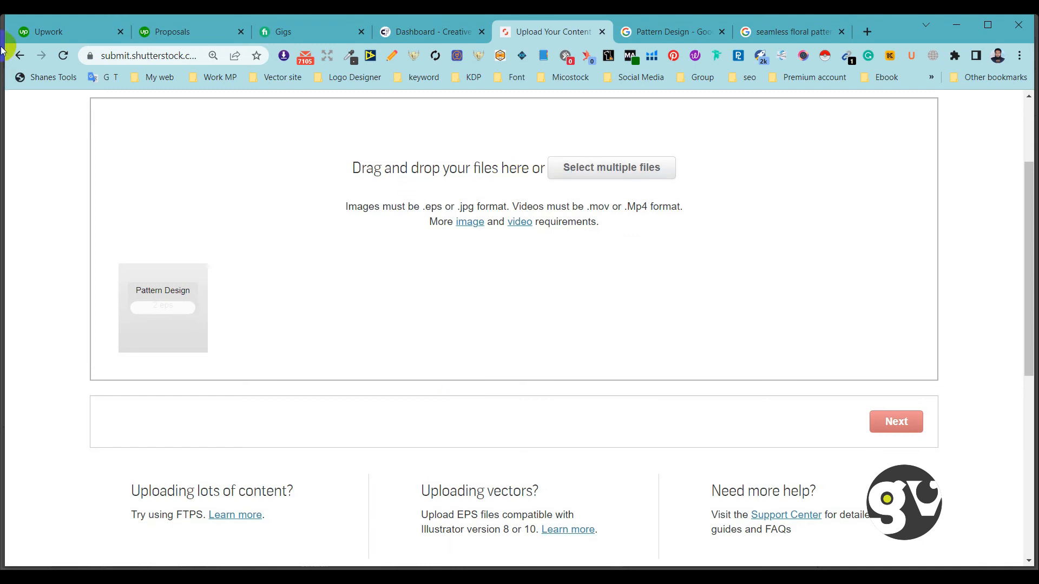
Step: Leave the Shutterstock upload page and reopen the content submission list from the portfolio section
click(20, 55)
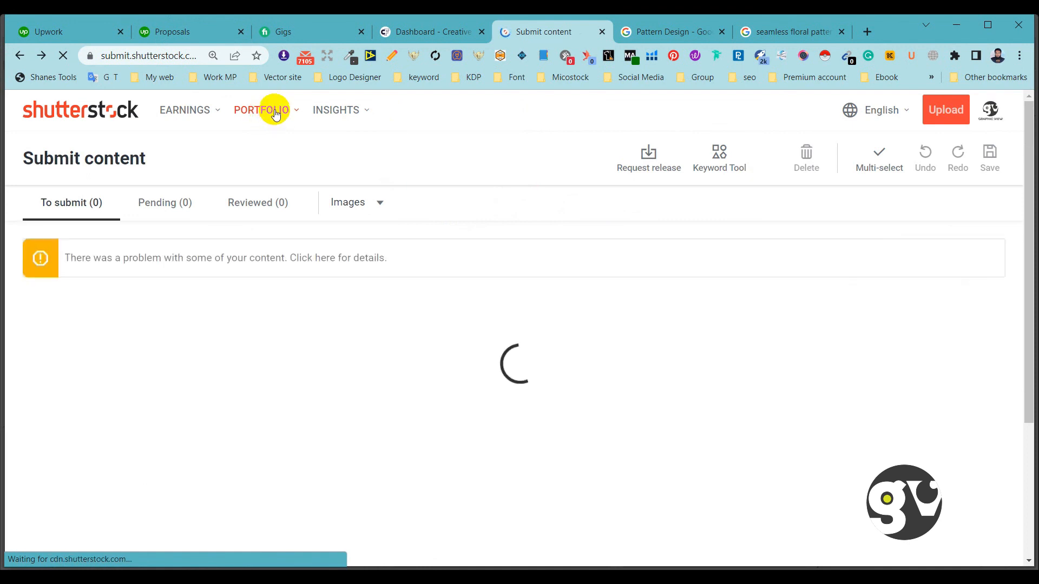
click(274, 110)
click(267, 147)
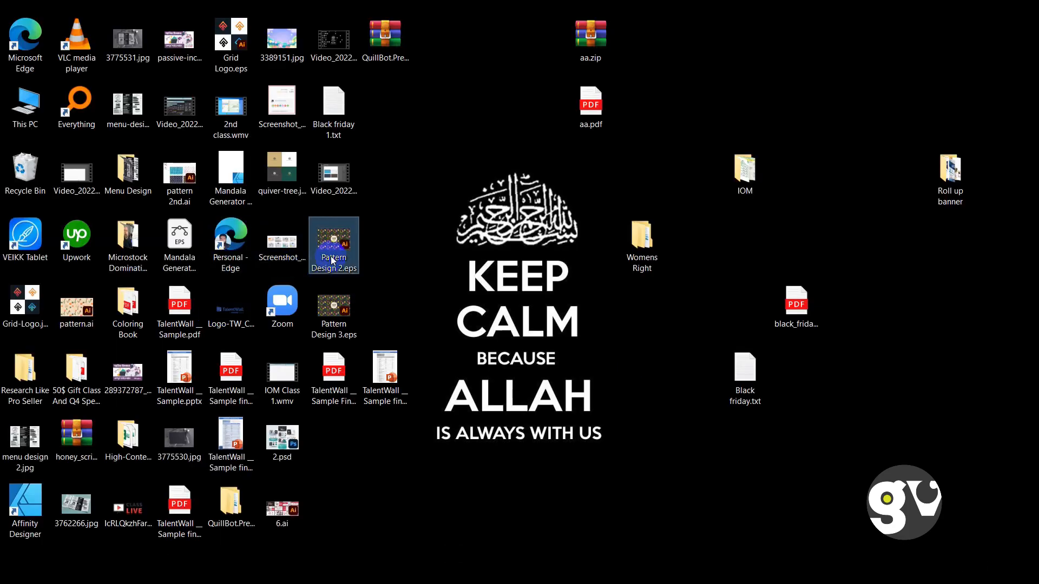
Step: Upload Pattern Design 3.eps from the desktop to Shutterstock, continue to the Submit content page, and refresh it
click(331, 260)
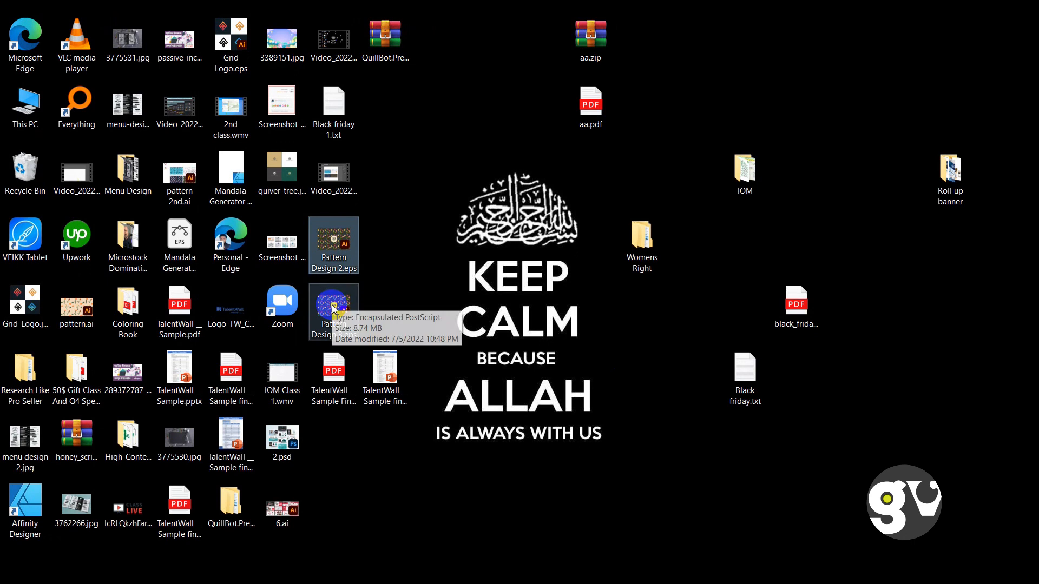
click(332, 308)
click(416, 582)
drag(415, 582, 465, 310)
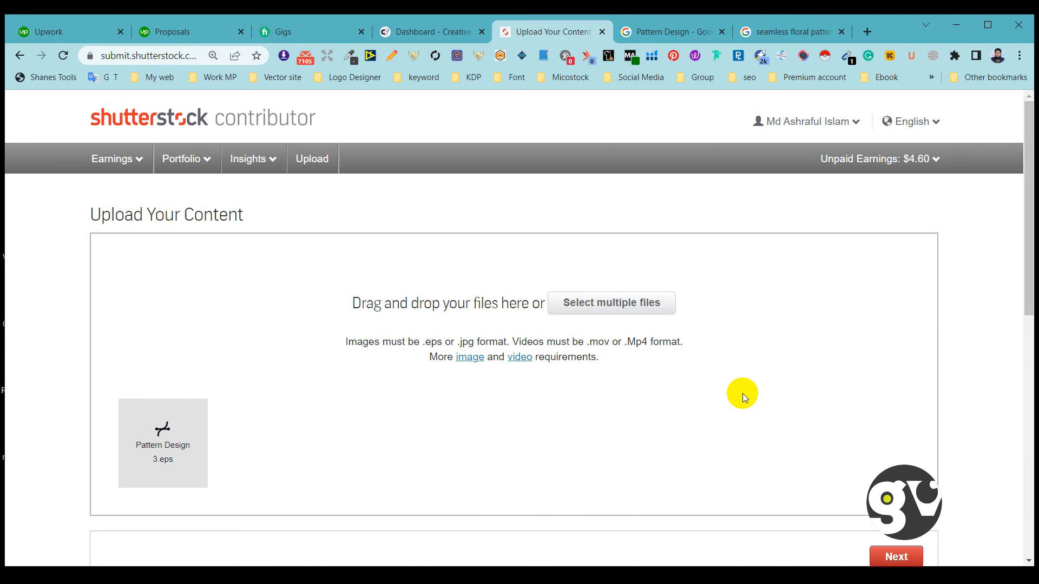
scroll(855, 495, down, 3)
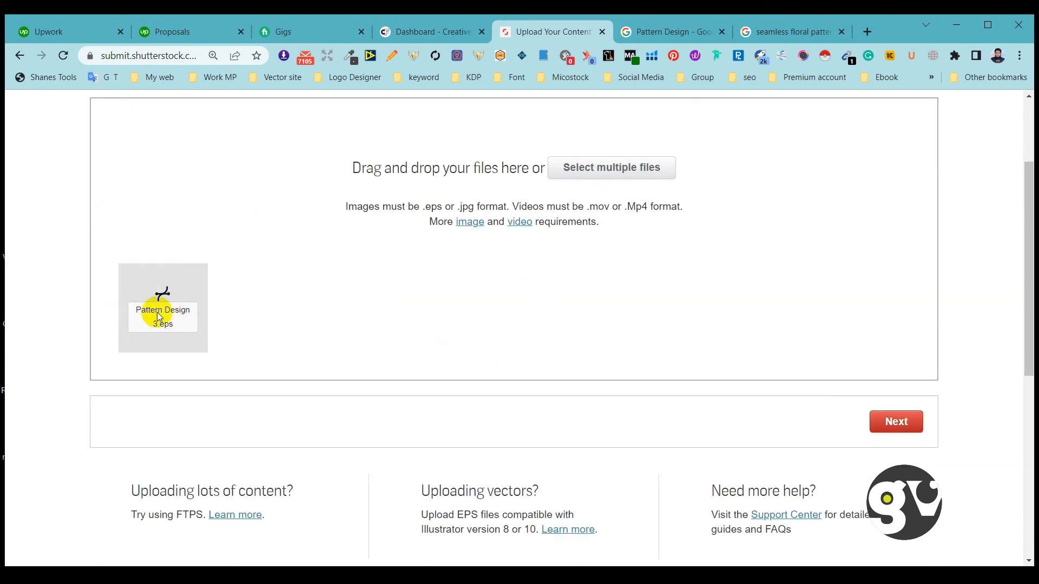
click(882, 423)
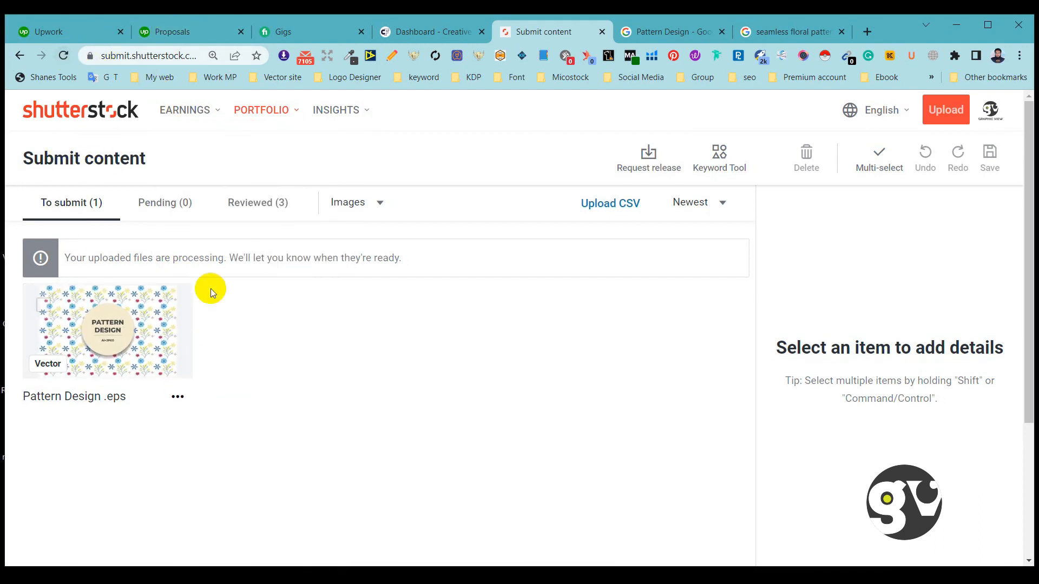
click(60, 60)
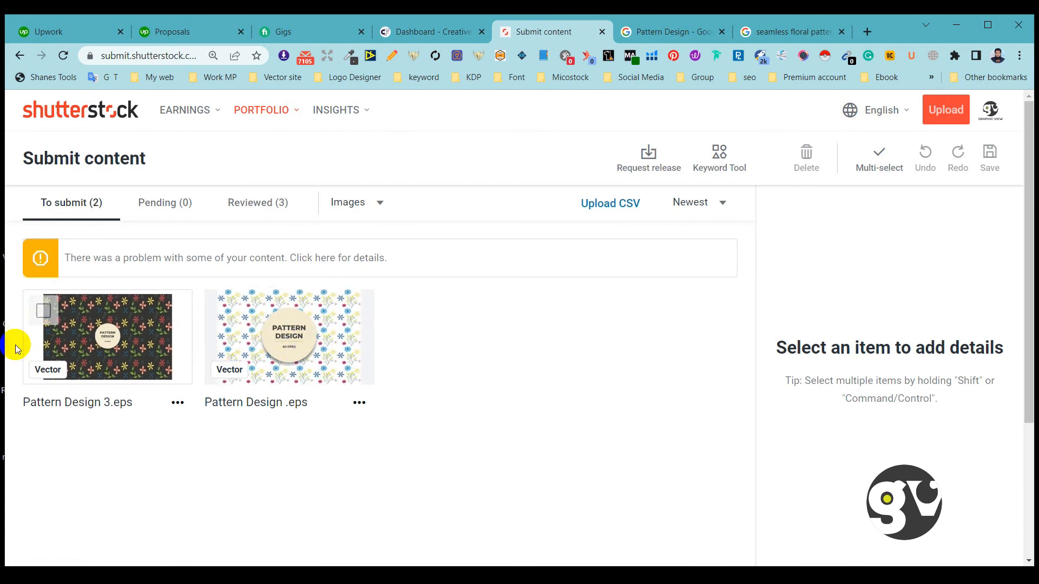
Step: Select Pattern Design 3.eps and enter the description "seamless floral pattern design vector"
click(43, 312)
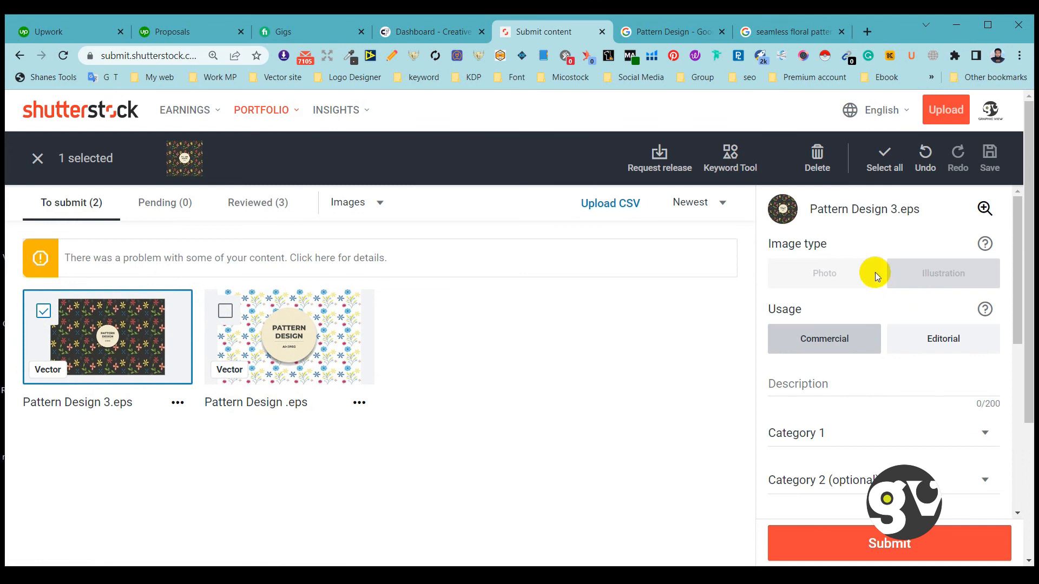
scroll(871, 325, down, 2)
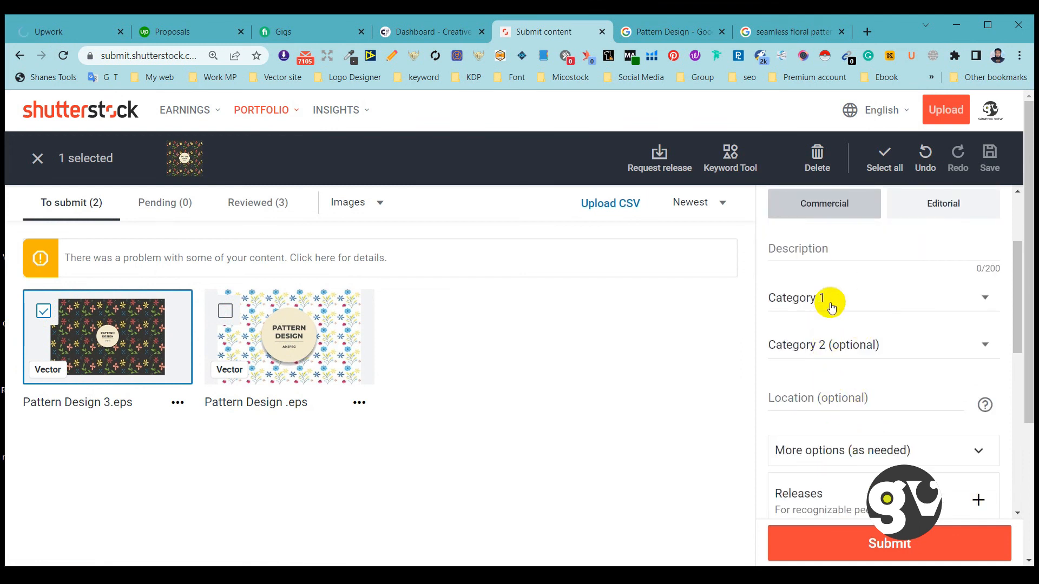
scroll(831, 306, up, 2)
click(806, 389)
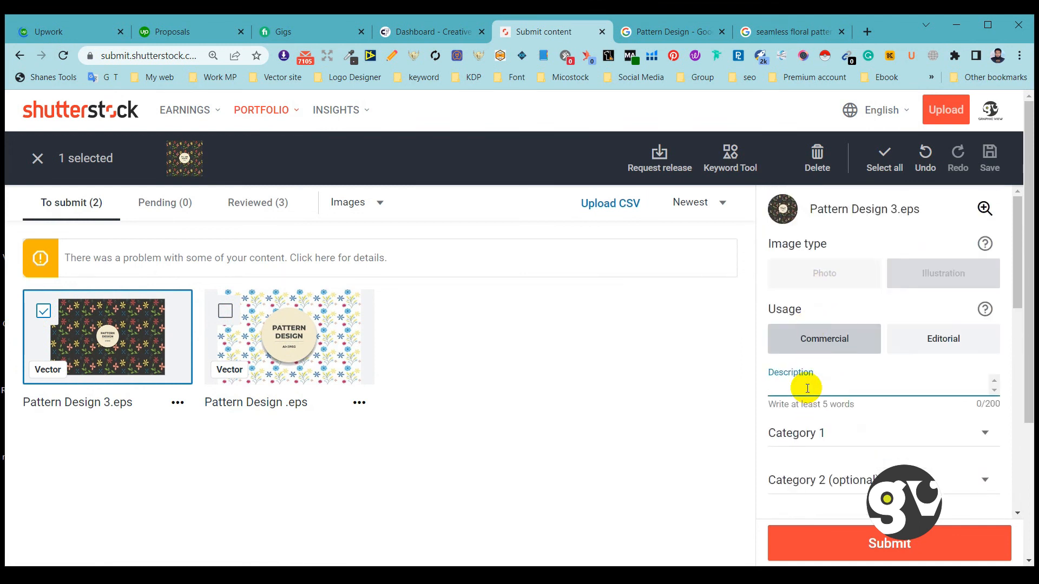
text(seamless floral pattern vector)
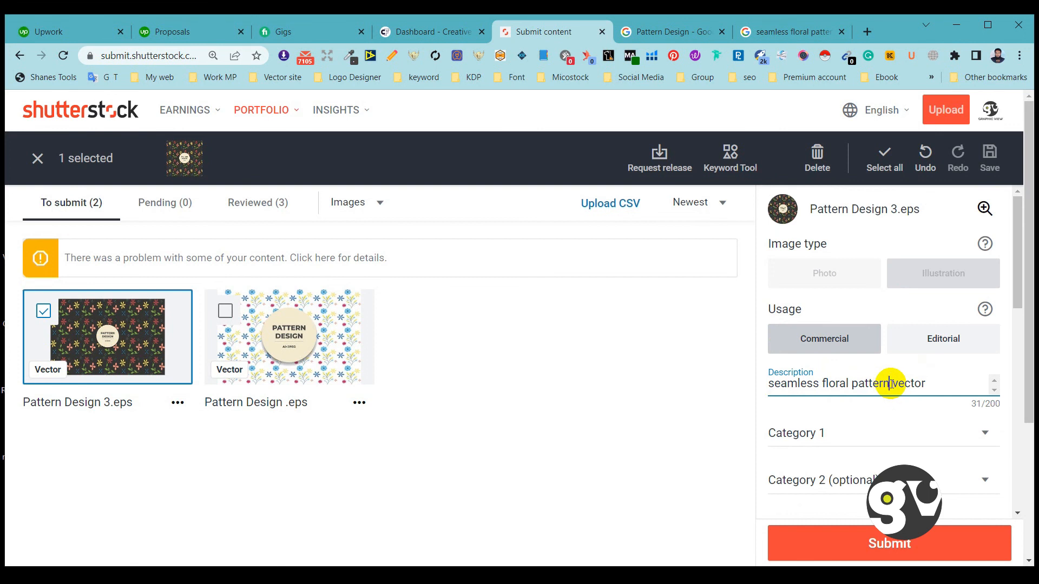
text(De)
text(esign)
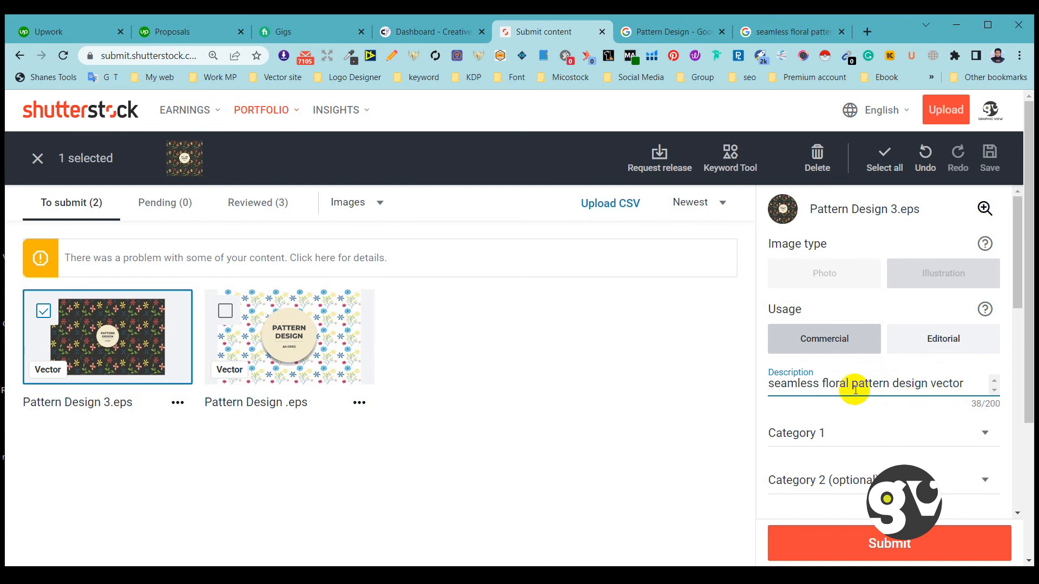
Step: Set Category 1 to Arts and Category 2 to Backgrounds/Textures for Pattern Design 3.eps
scroll(854, 383, down, 3)
click(839, 300)
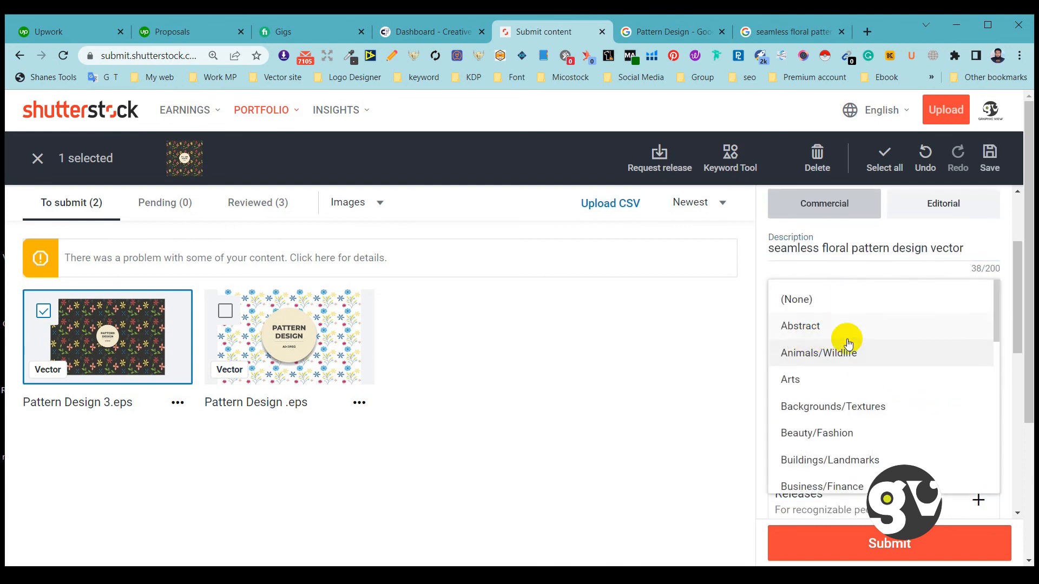
click(793, 382)
click(877, 341)
click(886, 454)
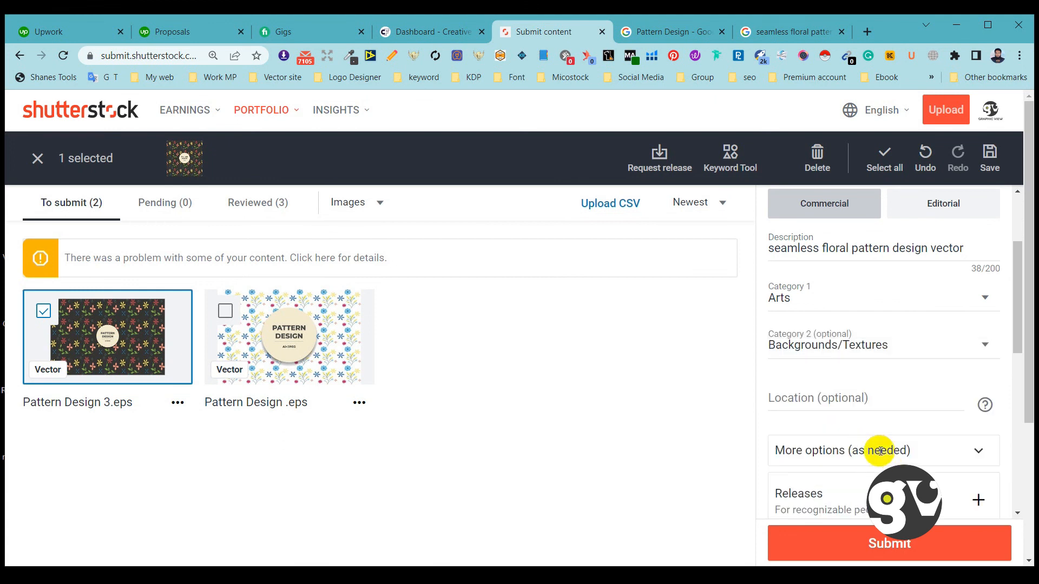
Step: Look through the keyword suggestions for Pattern Design 3.eps and open the Keyword tool to find more keywords
scroll(866, 373, down, 1)
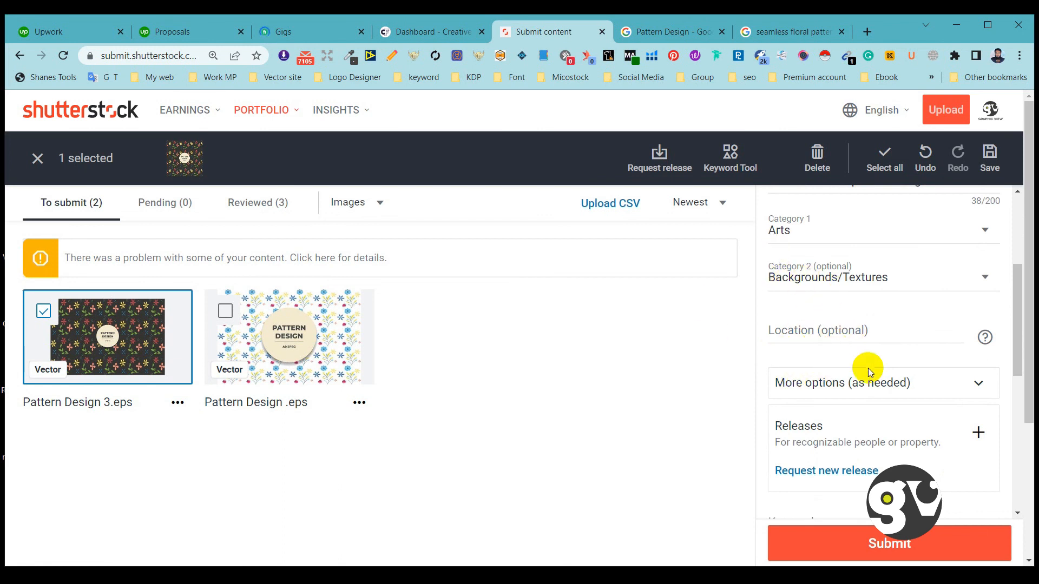
scroll(859, 398, down, 3)
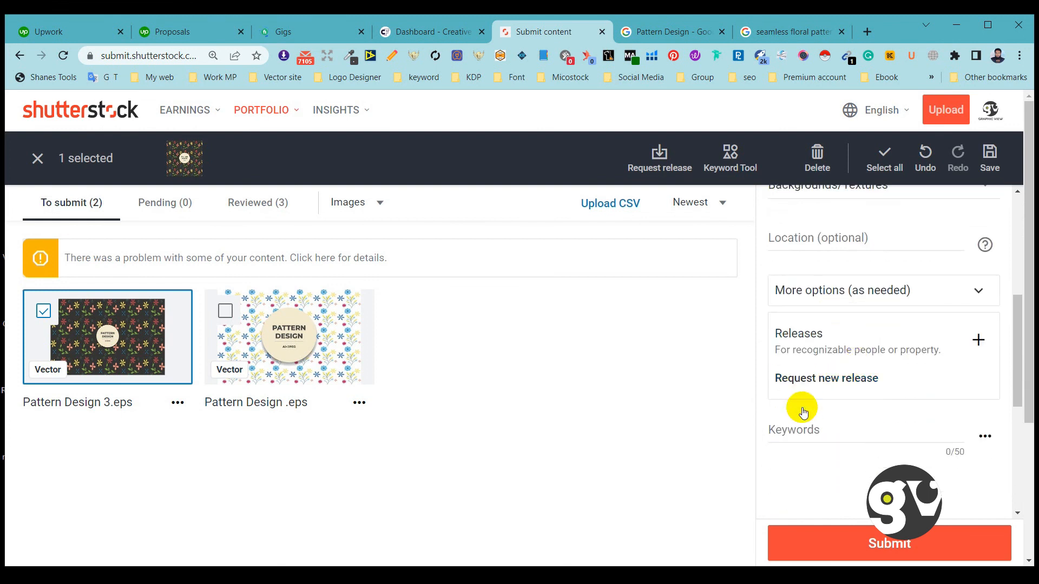
scroll(837, 356, down, 7)
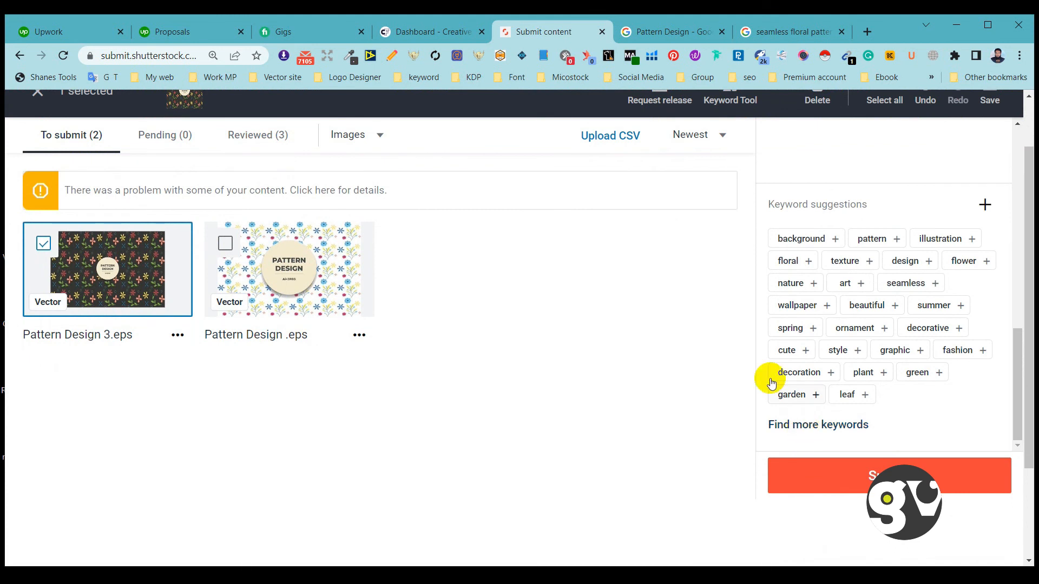
scroll(790, 351, up, 3)
scroll(806, 357, down, 3)
scroll(780, 384, down, 2)
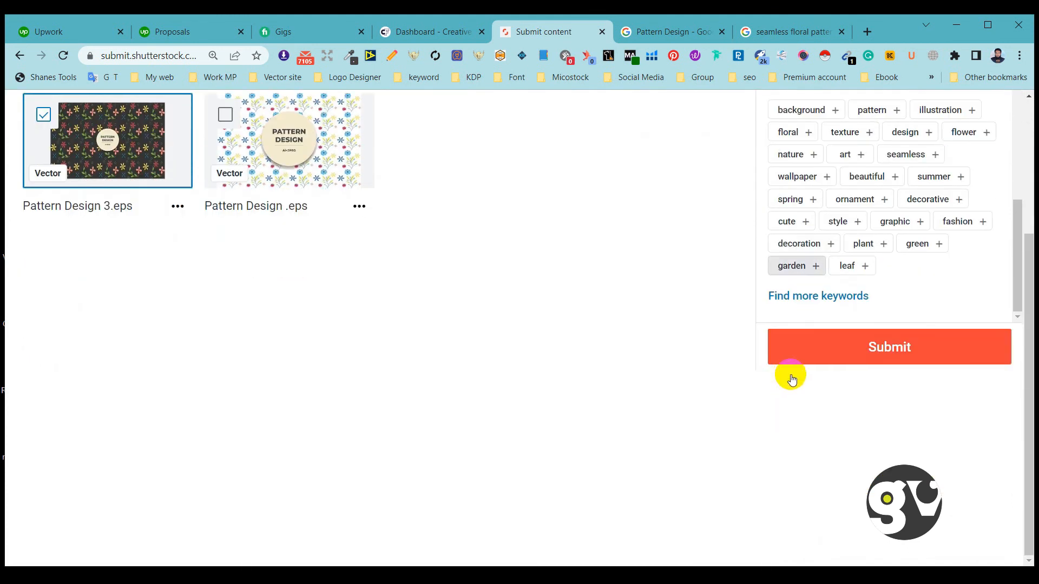
click(803, 297)
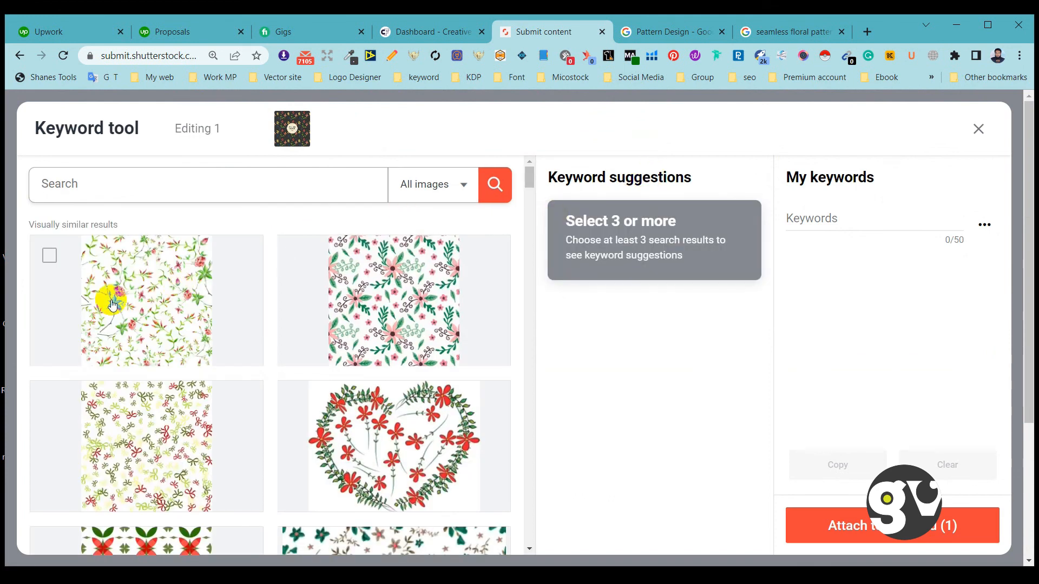
Step: Choose three floral patterns from the visually similar results, including the cream one with red and yellow flowers, to generate keyword suggestions
scroll(206, 340, down, 2)
scroll(207, 342, down, 5)
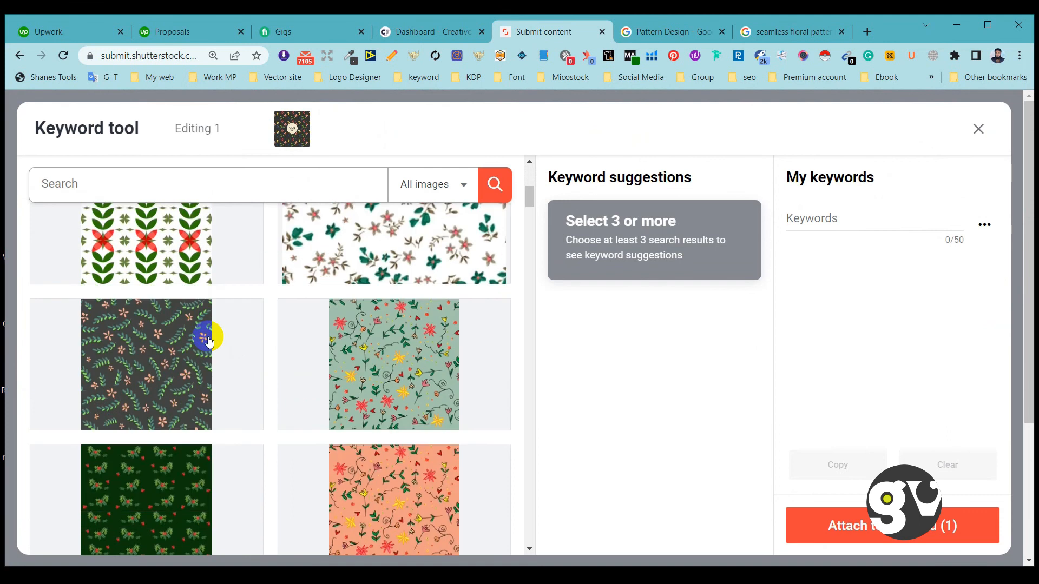
scroll(362, 373, down, 4)
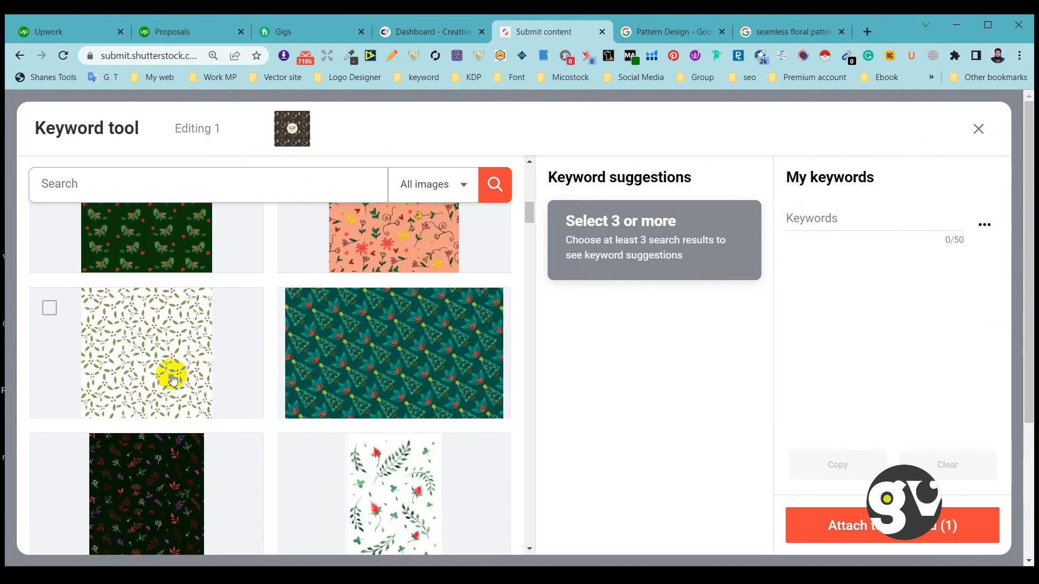
scroll(196, 371, down, 2)
click(182, 373)
scroll(193, 368, down, 3)
scroll(287, 341, down, 4)
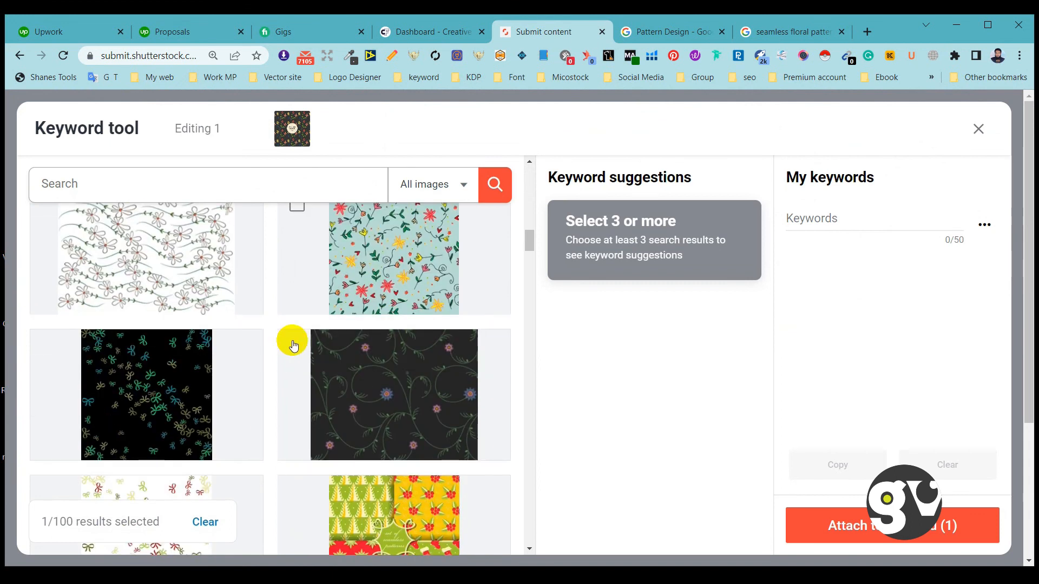
click(351, 298)
scroll(244, 303, down, 5)
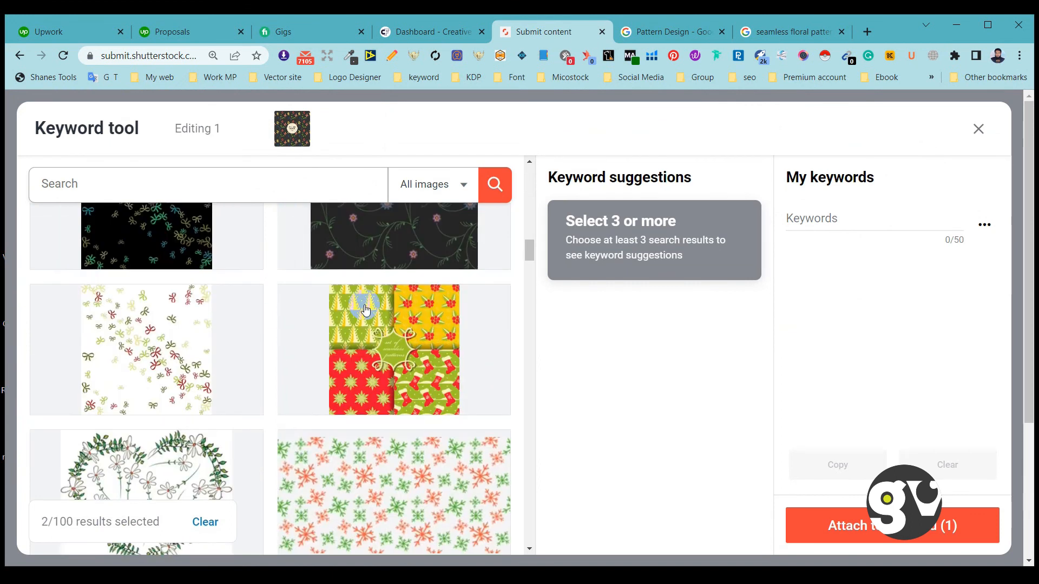
scroll(292, 338, down, 10)
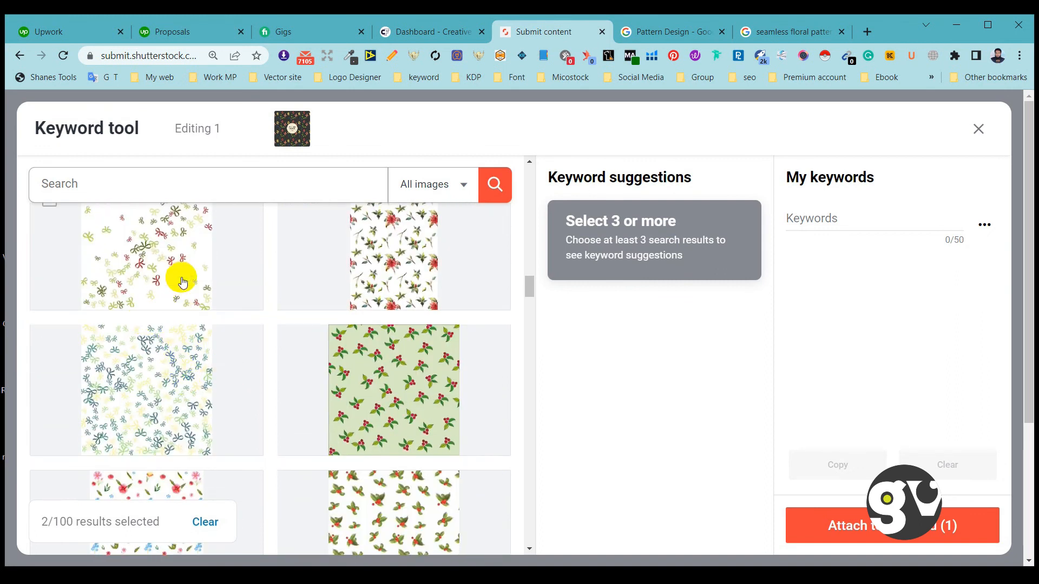
scroll(281, 372, down, 2)
scroll(221, 373, down, 5)
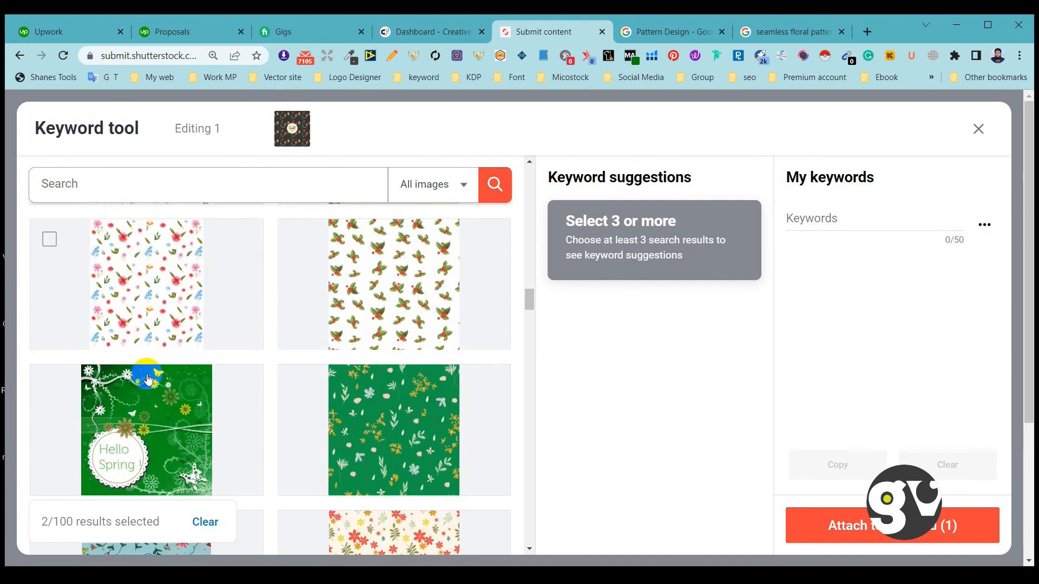
click(368, 287)
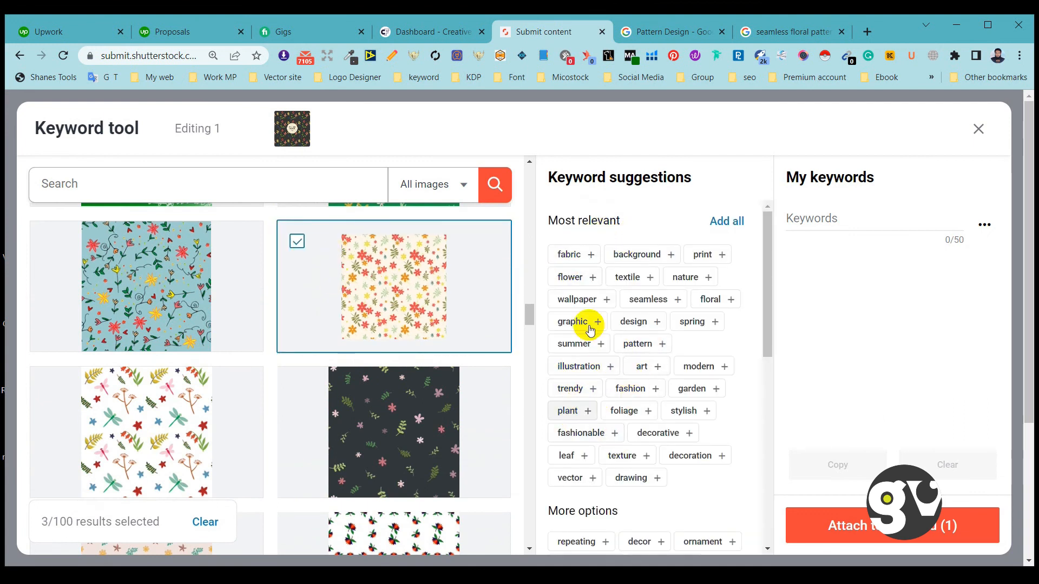
Step: Add all the most relevant keyword suggestions to My keywords and review the resulting list
click(733, 225)
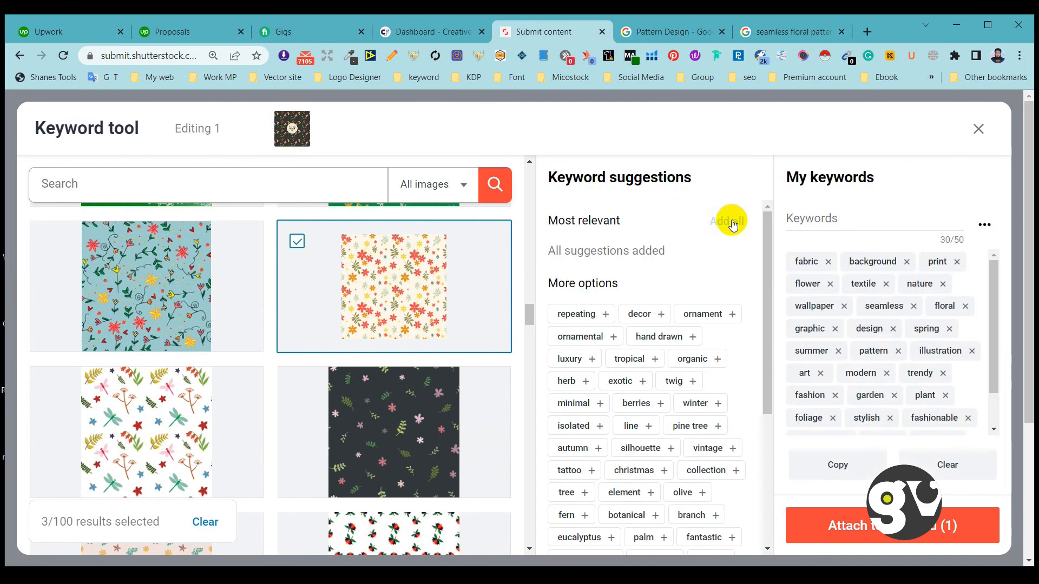
scroll(847, 320, down, 1)
scroll(847, 320, up, 1)
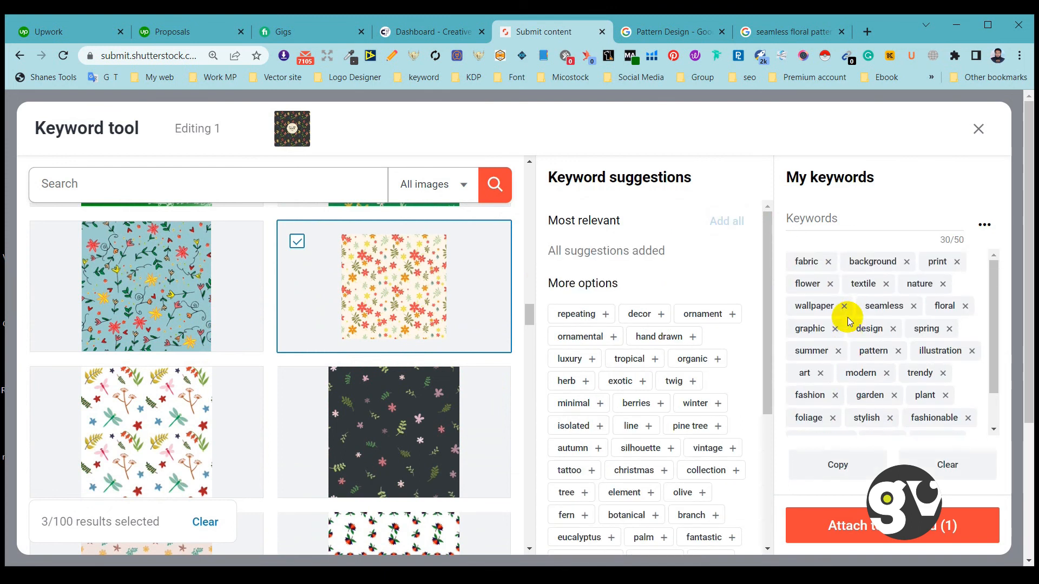
scroll(860, 368, down, 4)
scroll(862, 391, up, 4)
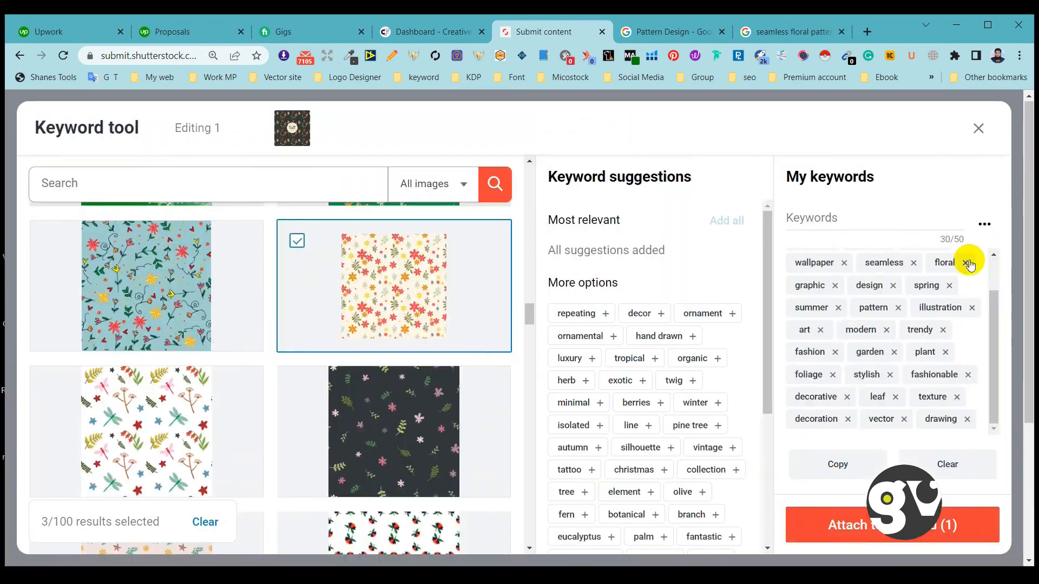
scroll(968, 262, up, 2)
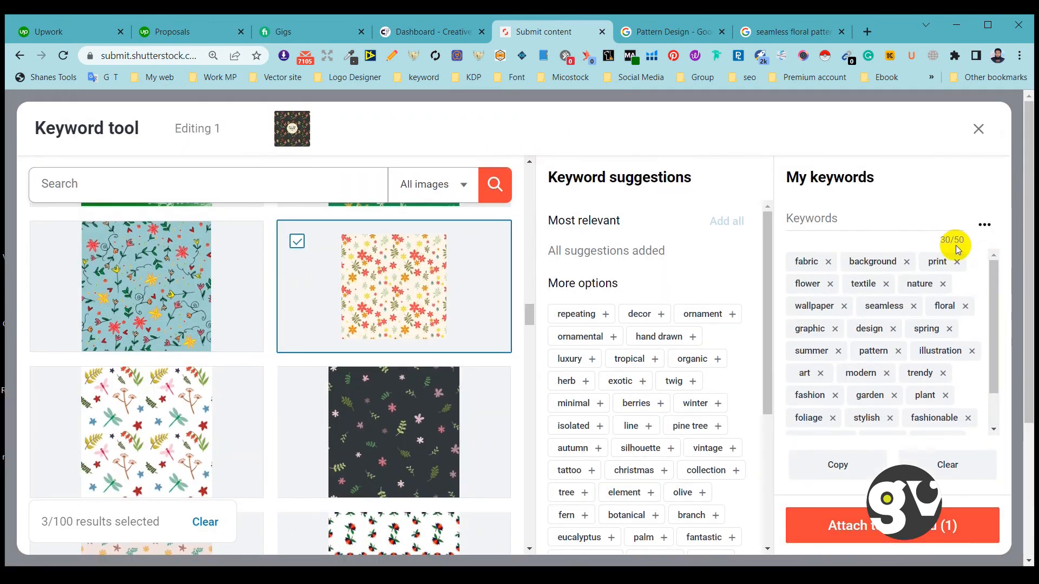
Step: Add the custom keywords "seamless floral pattern vector" and "pattern vector" to My keywords
click(836, 226)
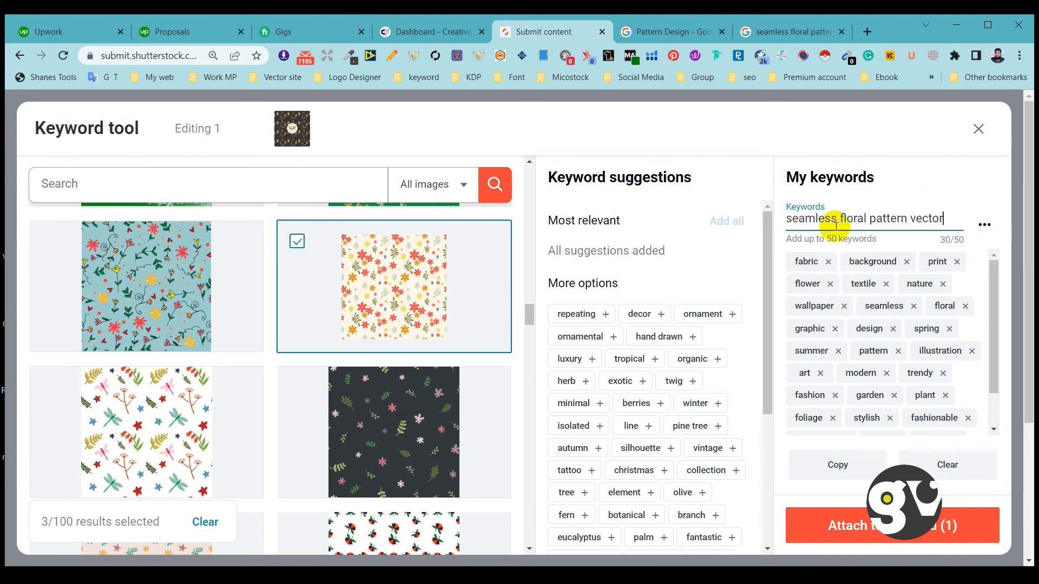
text(seamless floral pattern vector)
key(Return)
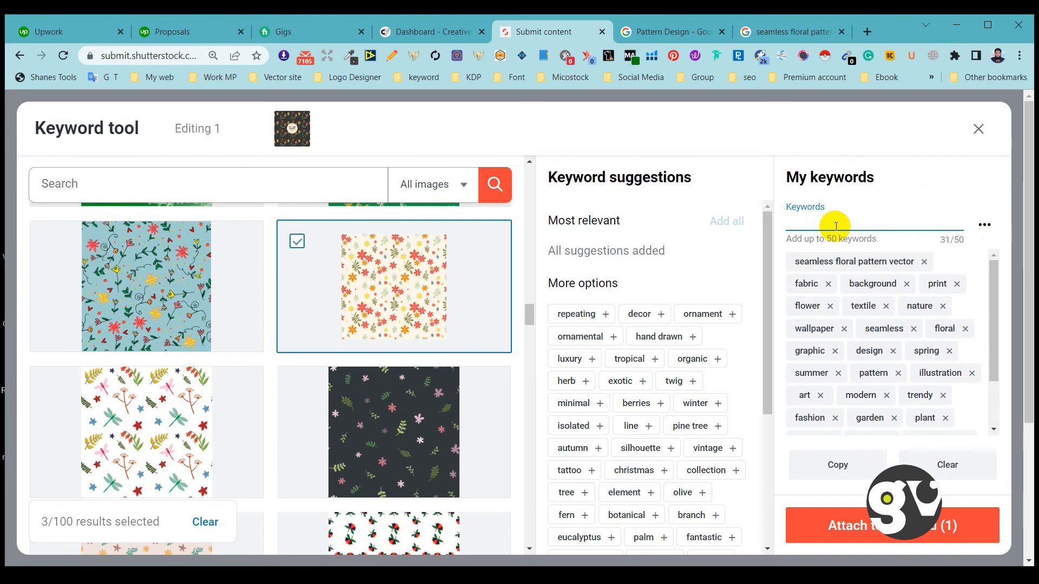
text(seamless floral pattern vector)
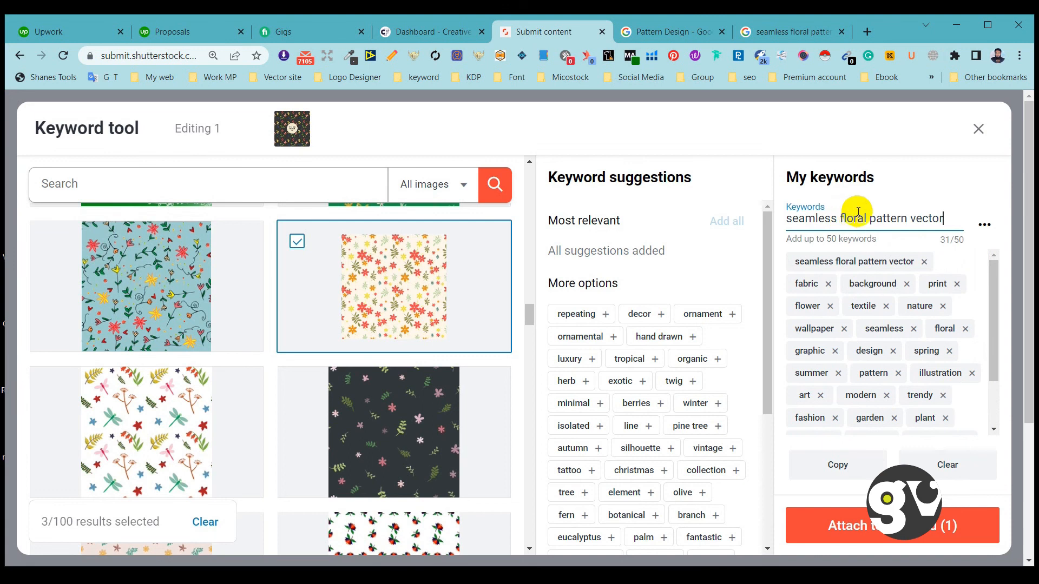
drag(870, 218, 765, 222)
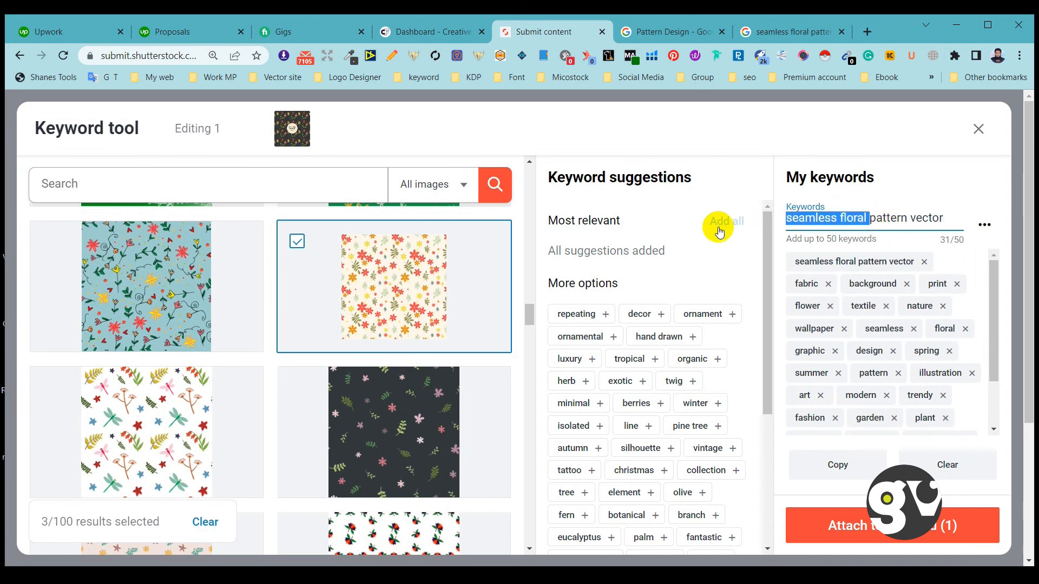
key(BackSpace)
key(Return)
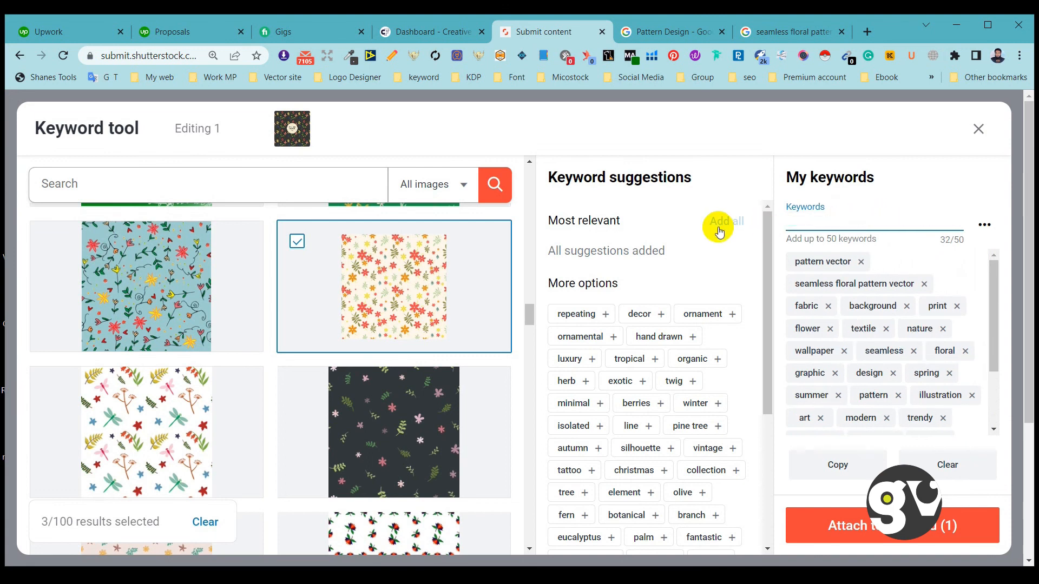
Step: Add the custom keywords "seamless floral pattern" and "seamless floral pattern design" to My keywords
text(seamless floral pattern vector)
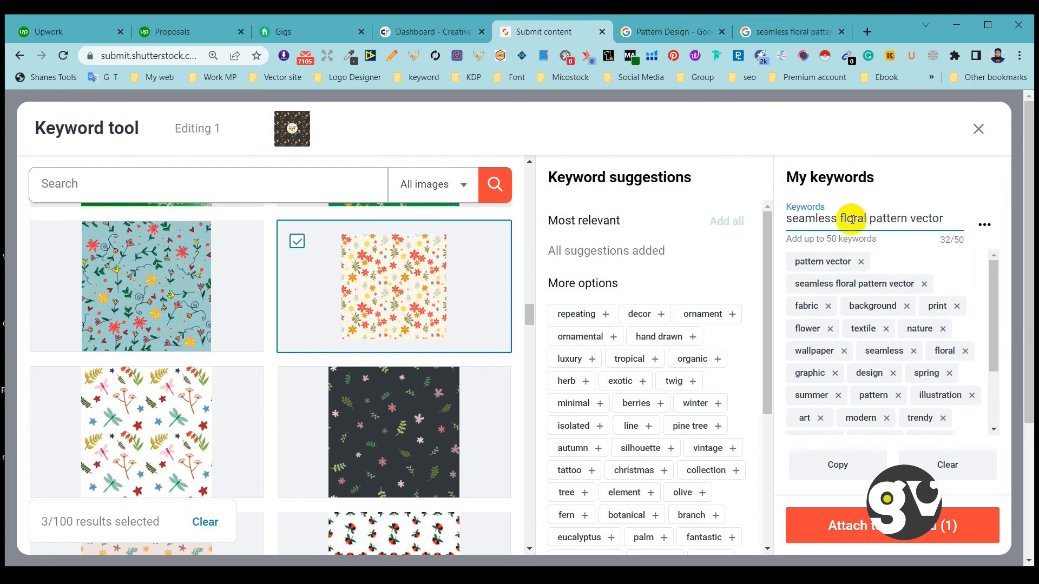
drag(912, 218, 983, 214)
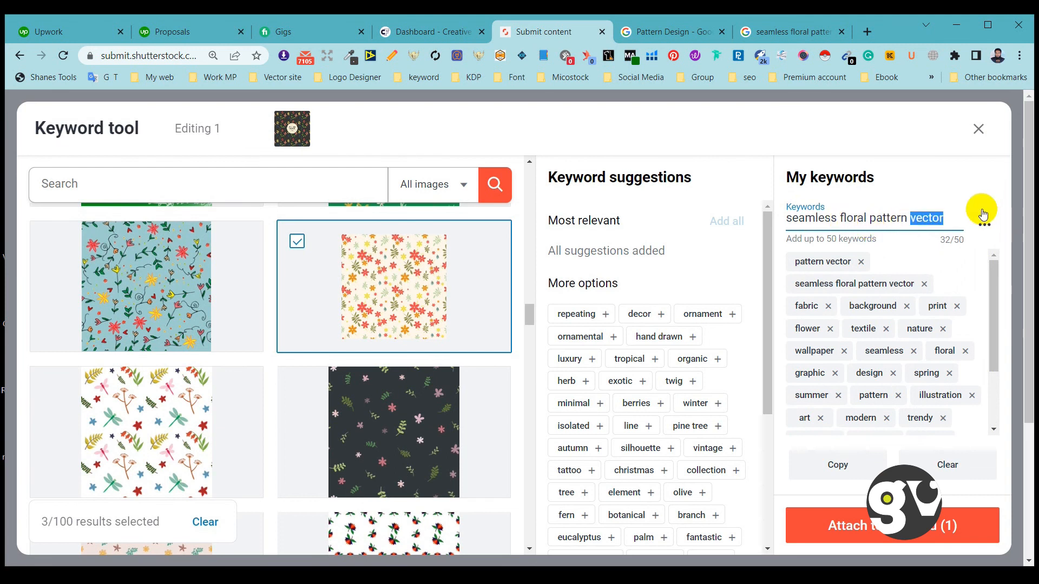
key(Return)
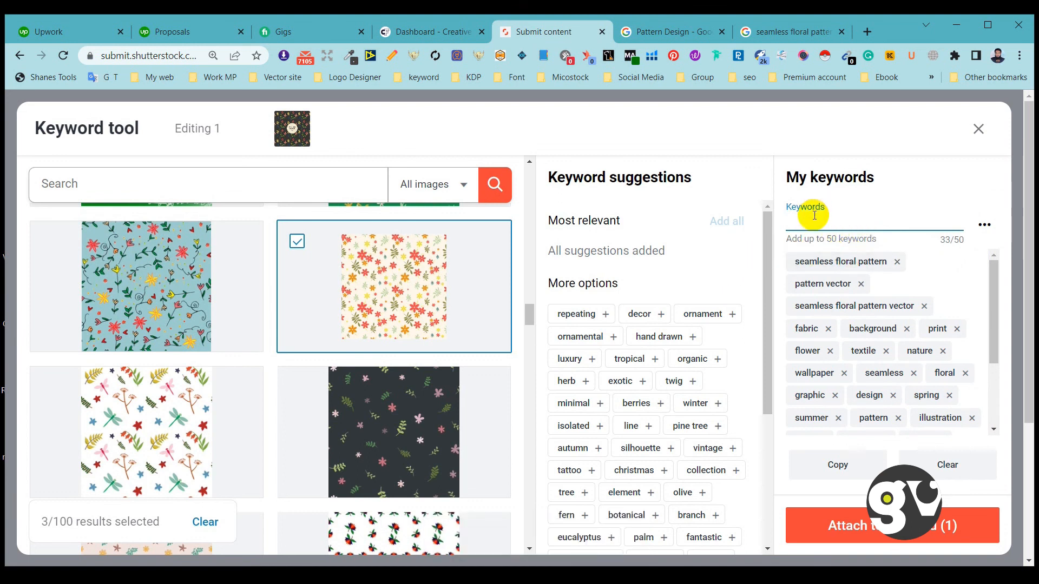
text(seamless floral pattern vector)
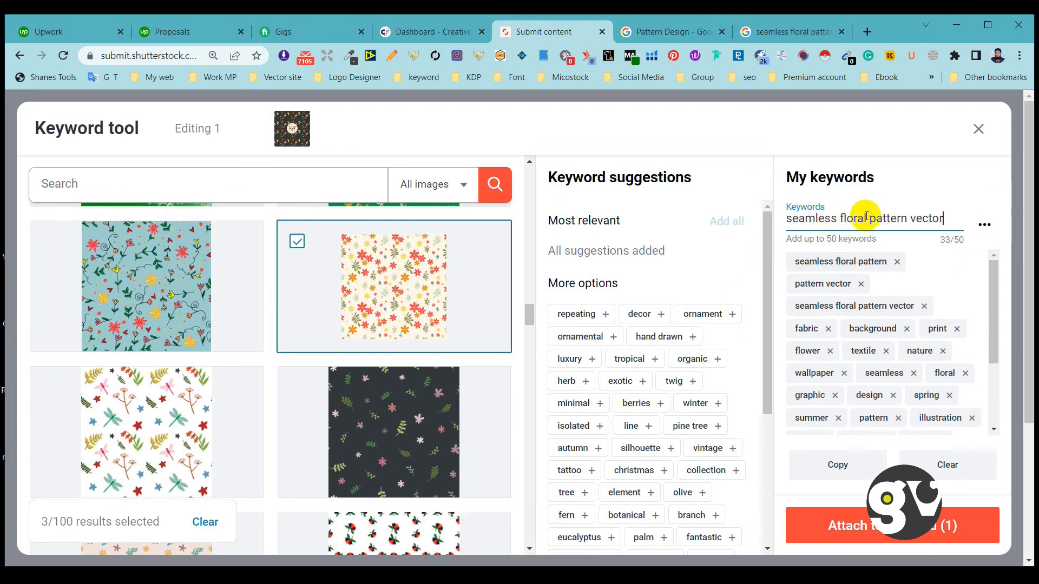
click(913, 217)
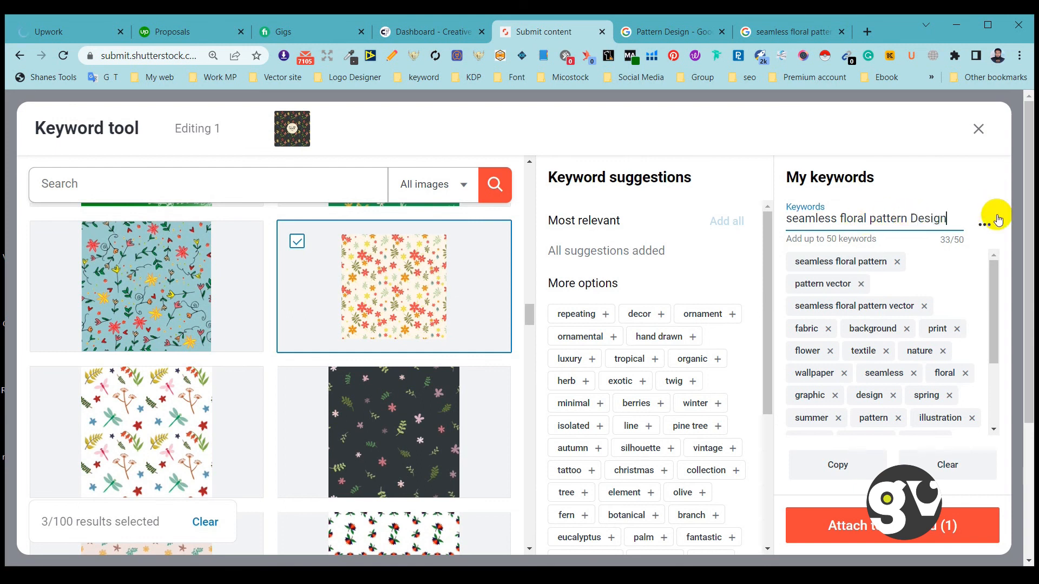
key(Return)
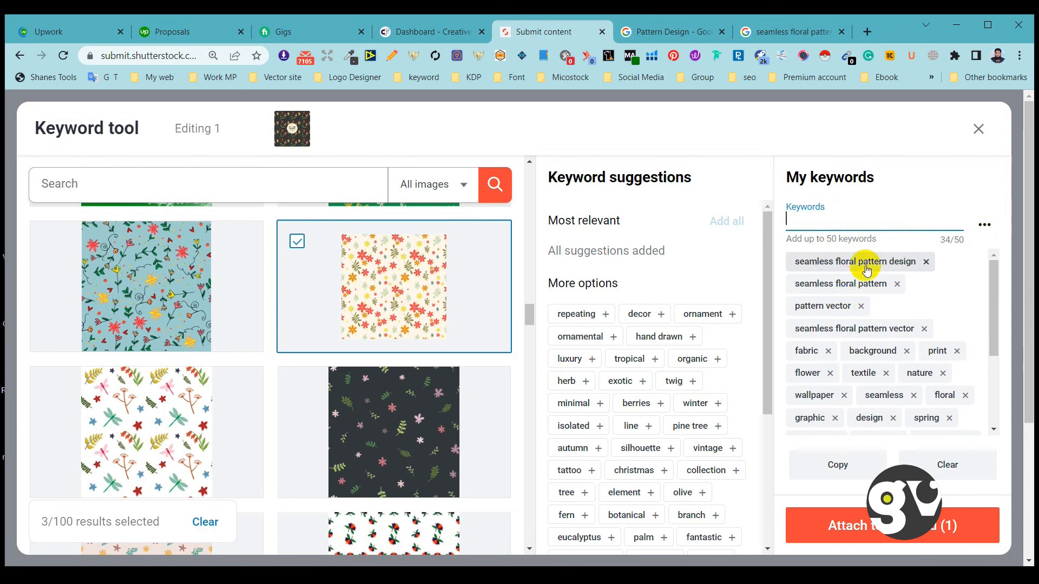
Step: Try to add the most relevant suggestion "pattern" to My keywords and review the keyword list
scroll(920, 255, down, 6)
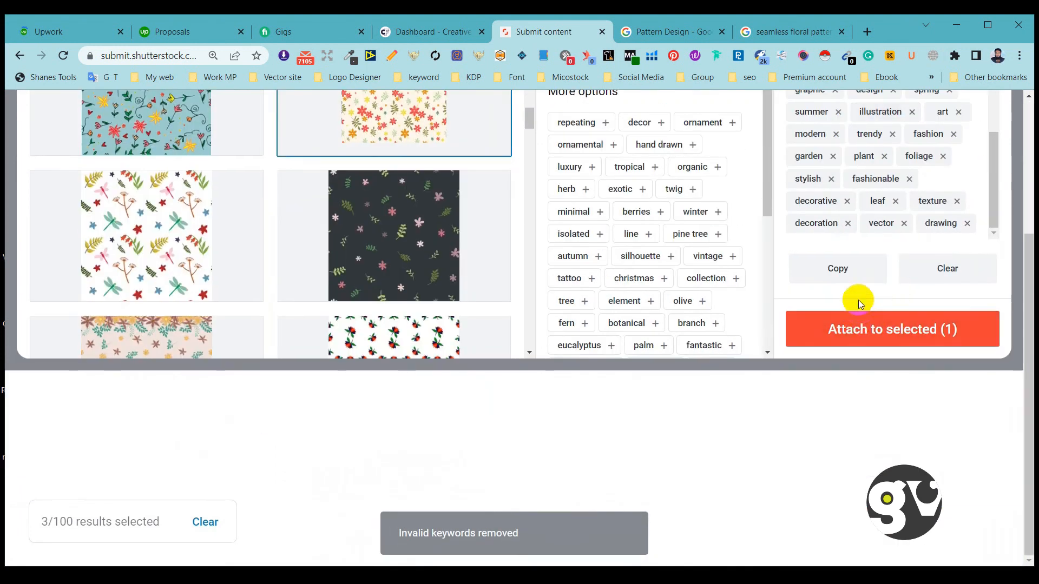
scroll(801, 293, up, 1)
scroll(630, 257, up, 2)
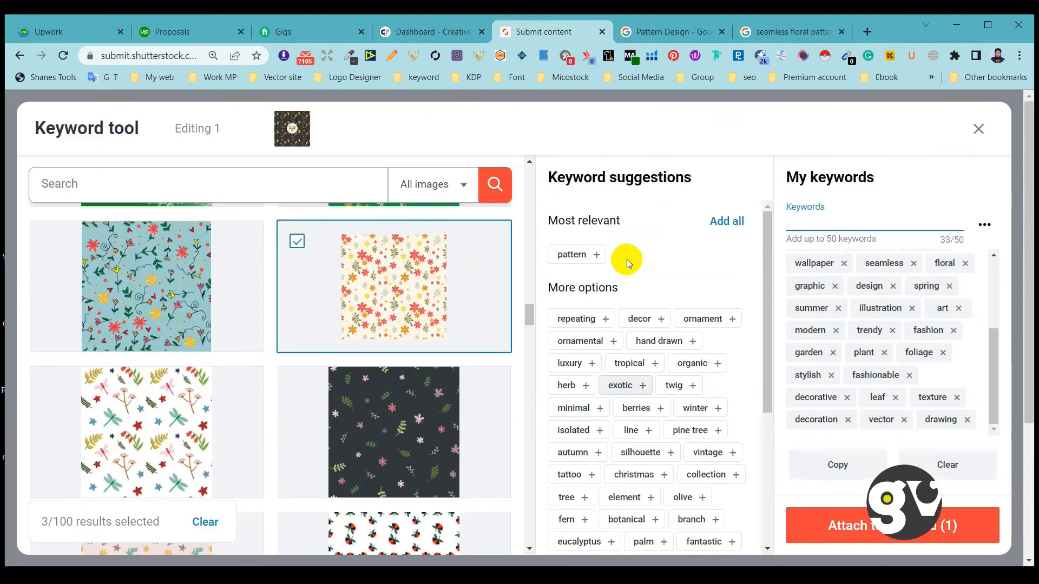
click(576, 260)
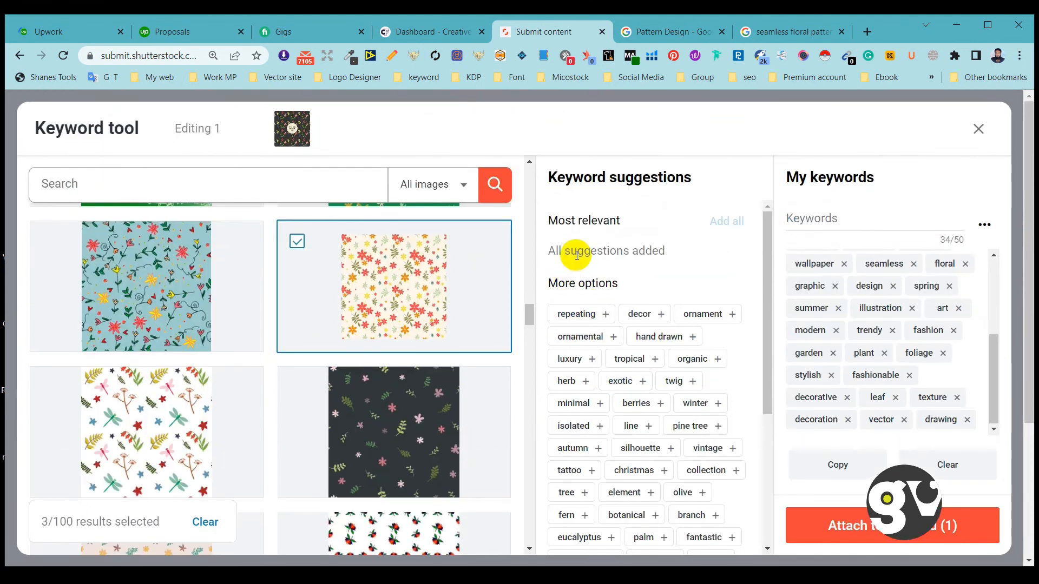
scroll(859, 325, down, 2)
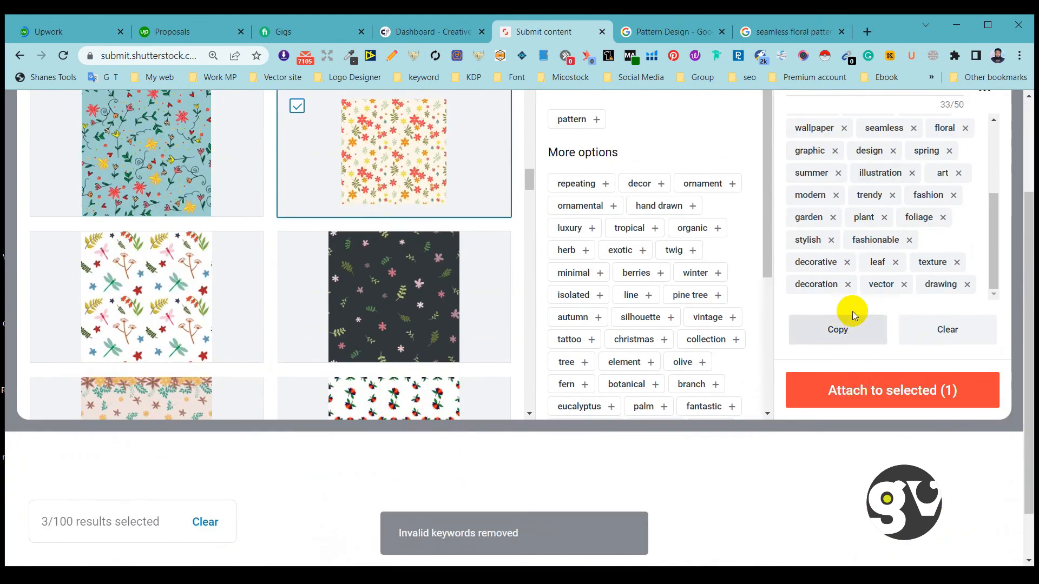
scroll(860, 346, up, 1)
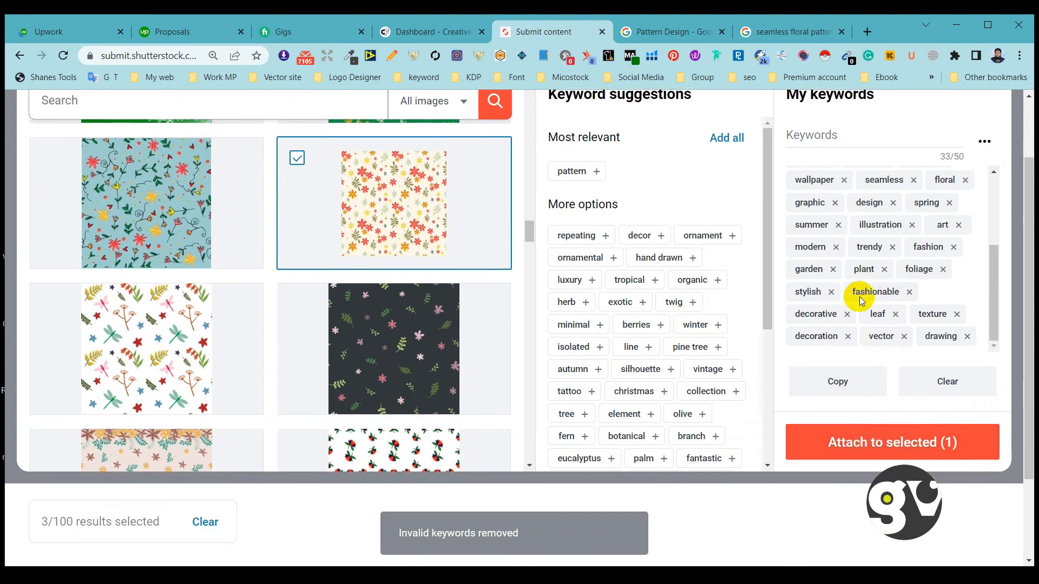
scroll(859, 296, down, 3)
scroll(866, 243, up, 7)
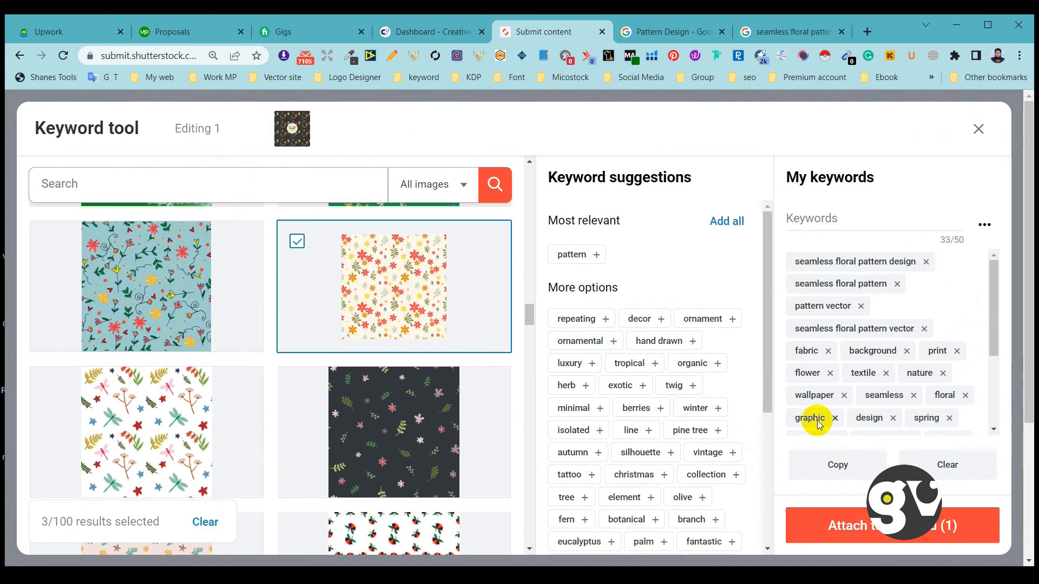
Step: Attach the collected keywords to Pattern Design 3.eps and add the suggested keywords "ornament", "beautiful" and "cute"
click(872, 528)
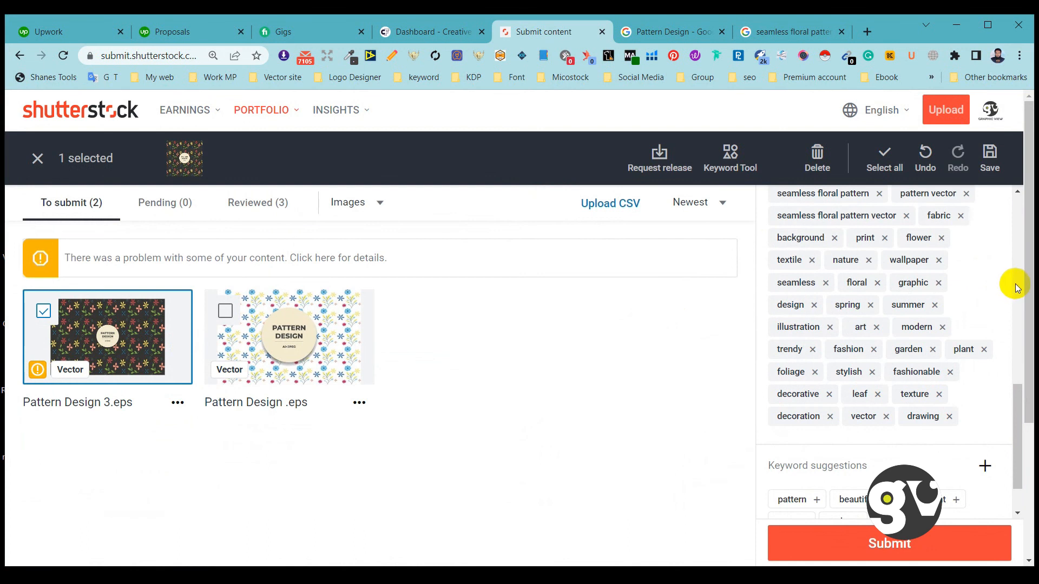
scroll(857, 463, down, 1)
click(792, 443)
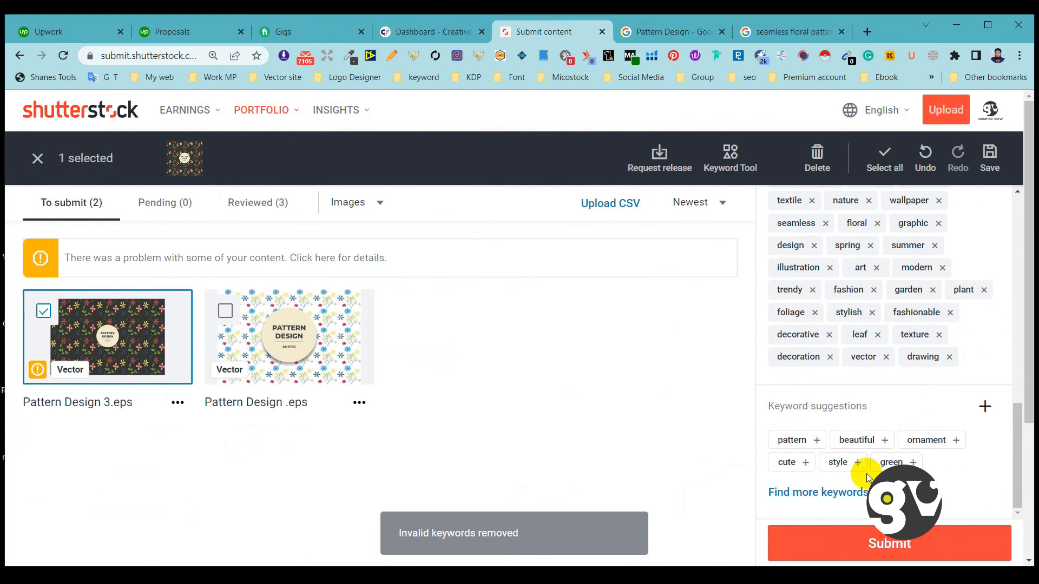
click(926, 440)
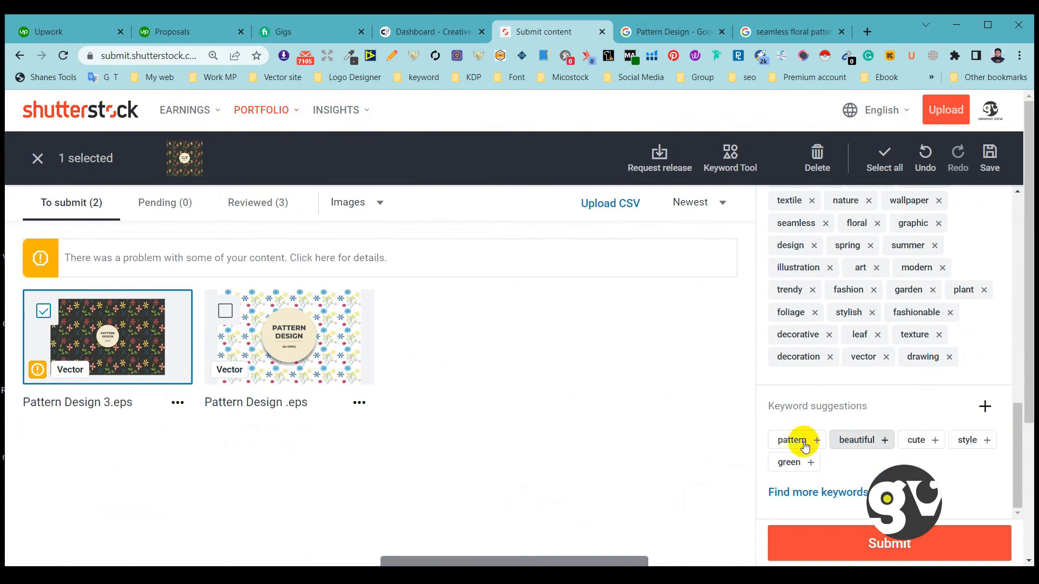
click(815, 464)
click(861, 465)
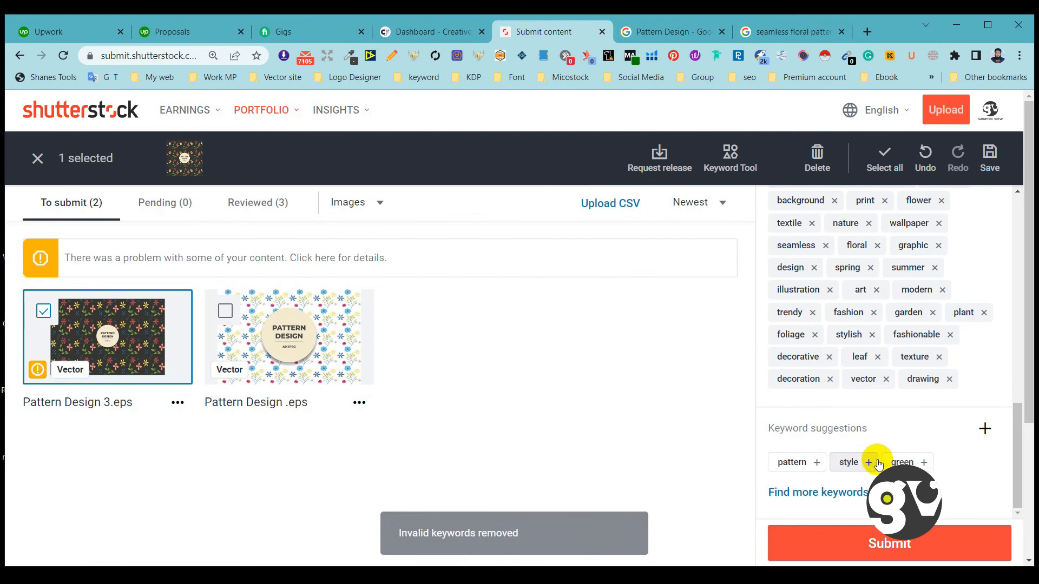
Step: Add the suggested keywords "style" and "green" to Pattern Design 3.eps and review its full keyword list
scroll(1001, 304, up, 3)
scroll(920, 324, up, 3)
scroll(904, 411, down, 6)
click(796, 464)
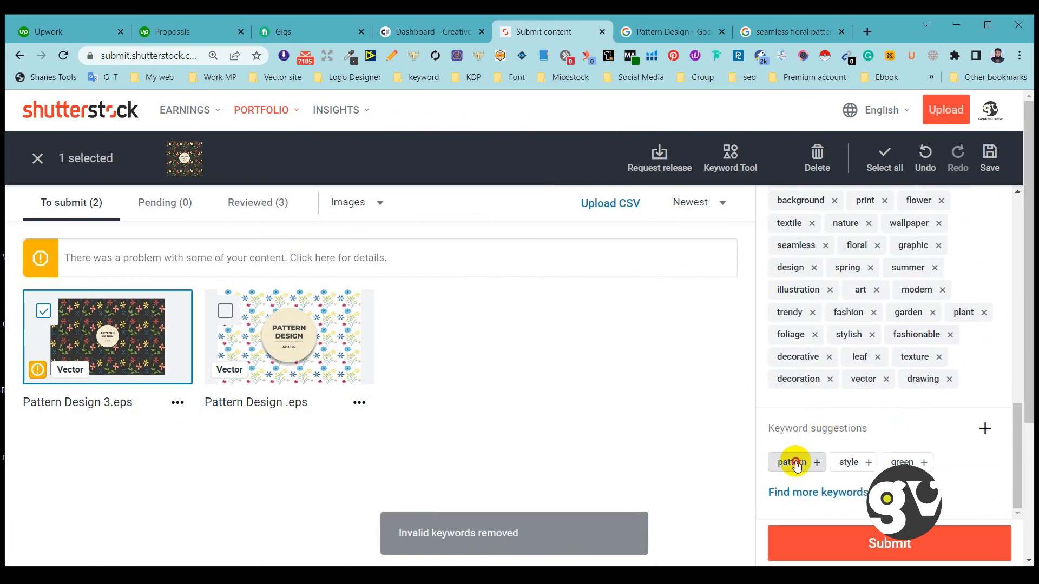
click(848, 464)
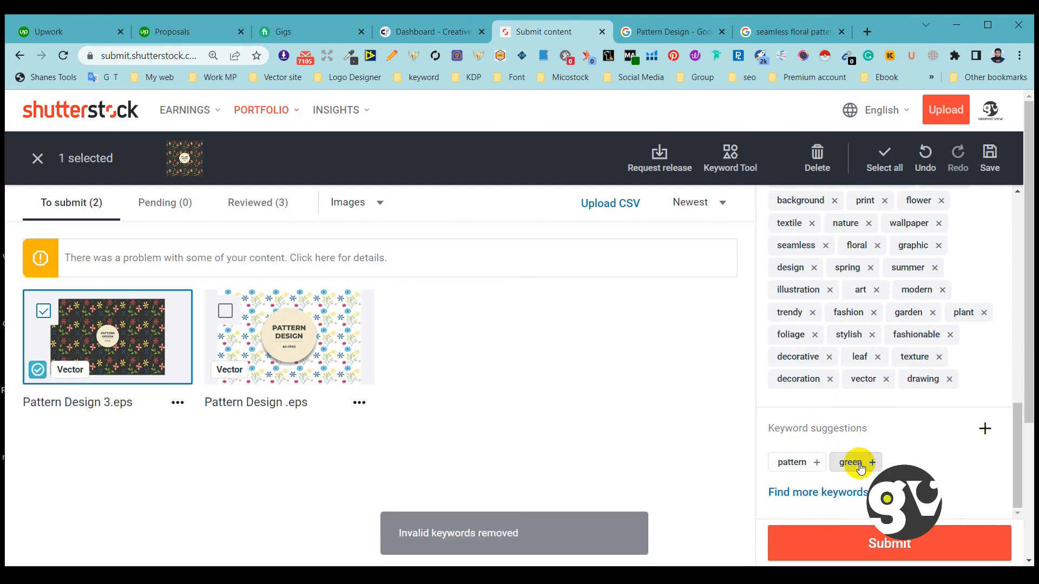
scroll(857, 411, up, 5)
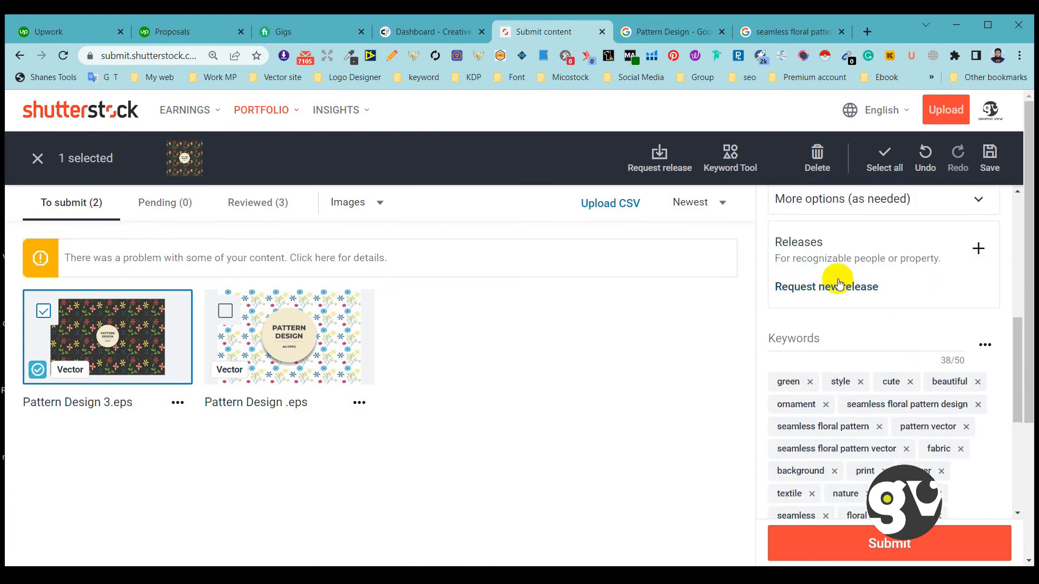
scroll(870, 334, down, 5)
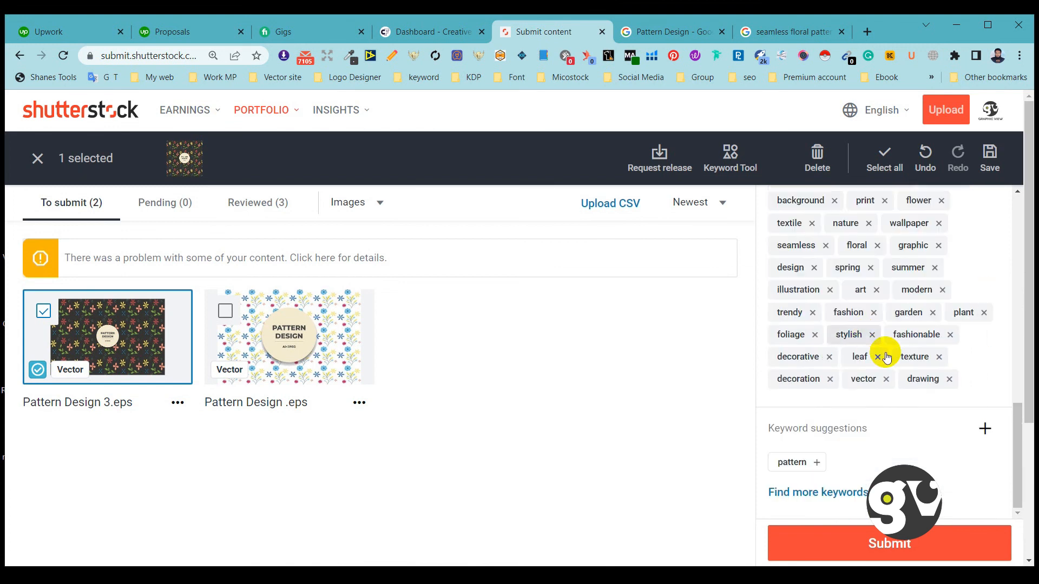
Step: Submit Pattern Design 3.eps for review and open the list of pending items
click(871, 539)
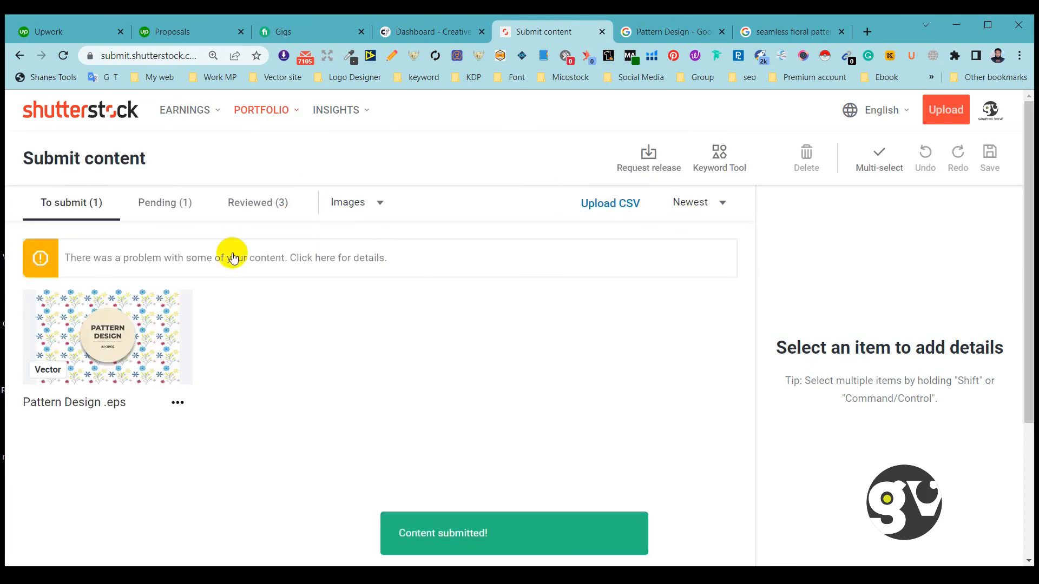
click(165, 205)
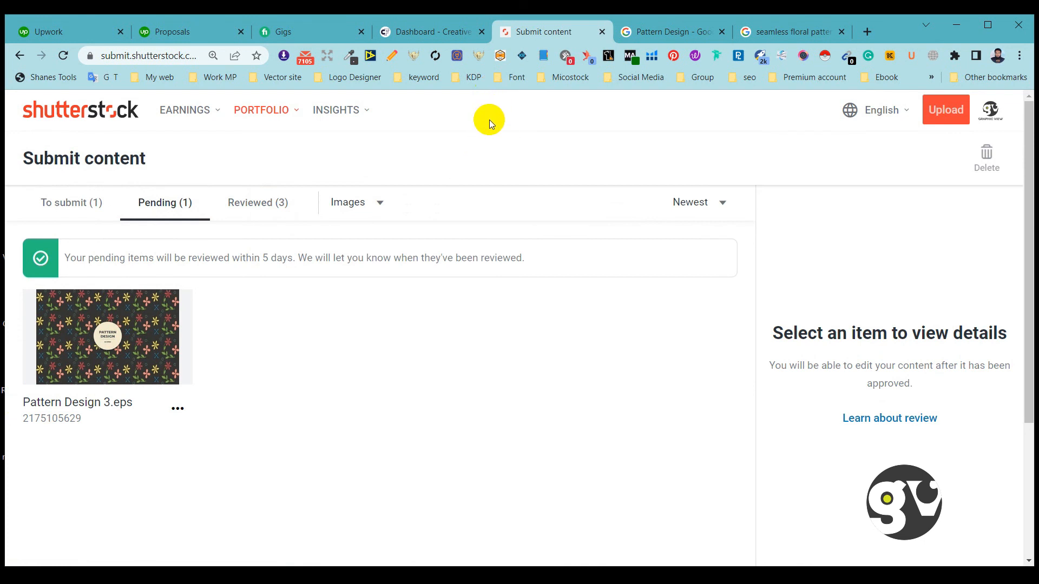
Step: Switch to Illustrator and select the grouped floral pattern artwork in Pattern Design 3.eps
click(325, 576)
right_click(305, 222)
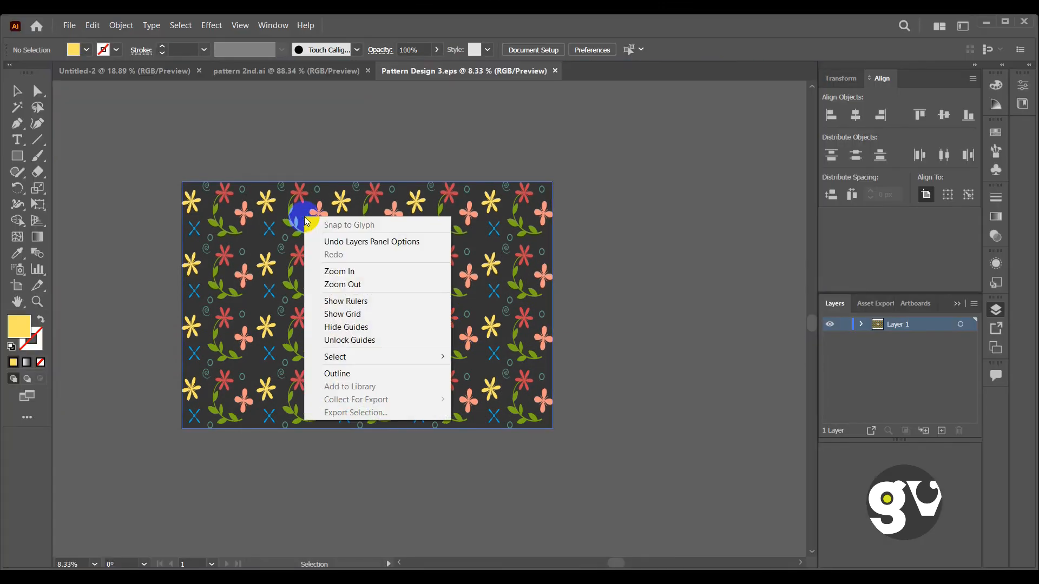
click(683, 268)
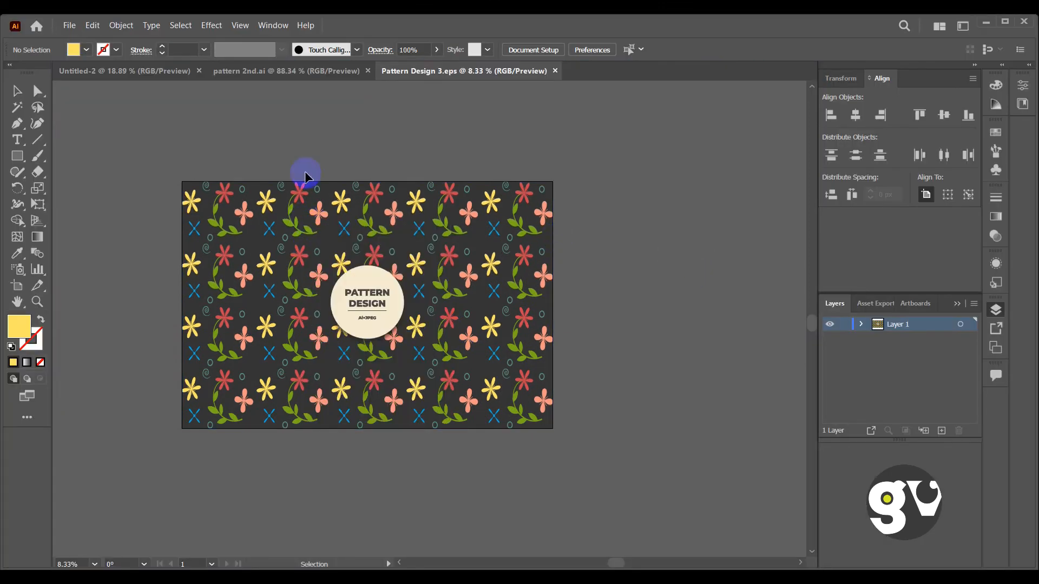
click(191, 208)
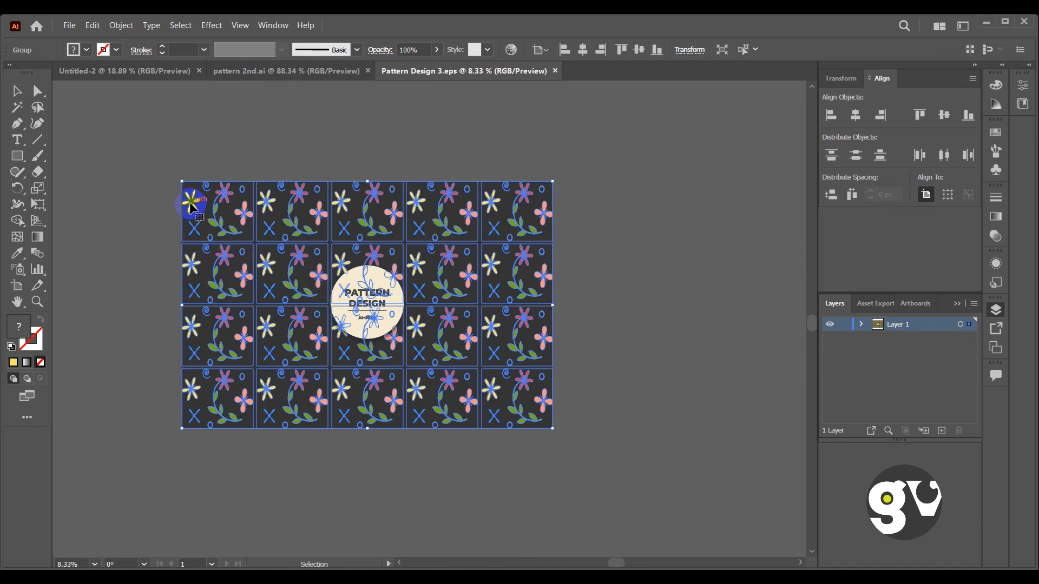